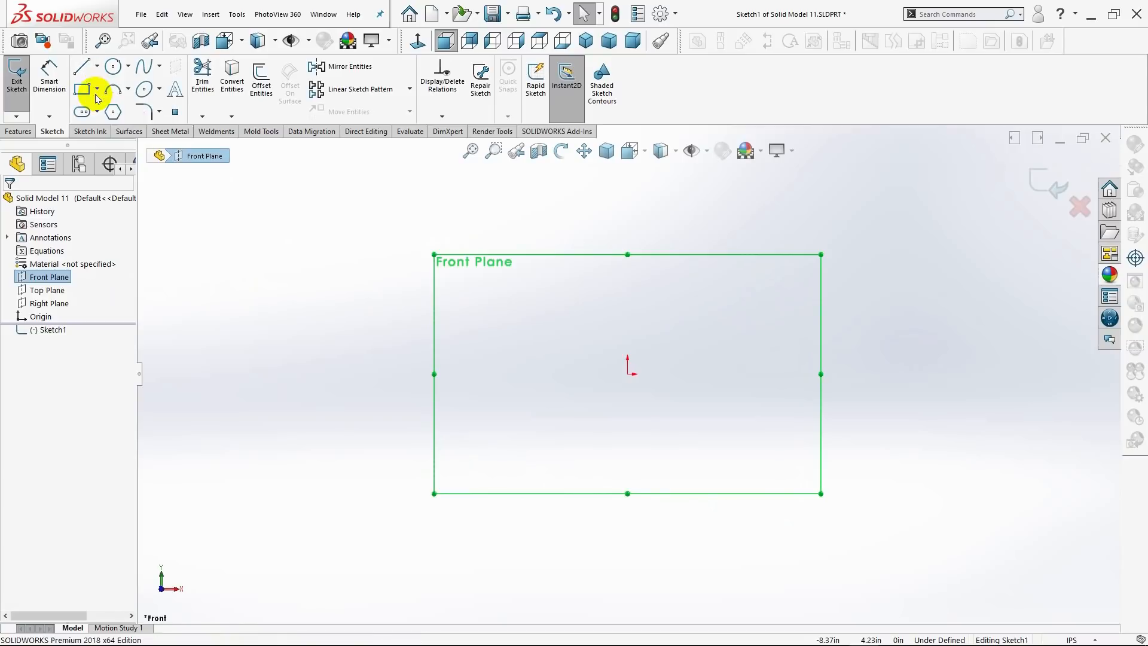
Draw a horizontal centerline about 3.93 in long from the origin, extending in the positive X direction.
{"action": "left_click", "coordinate": [627, 373]}
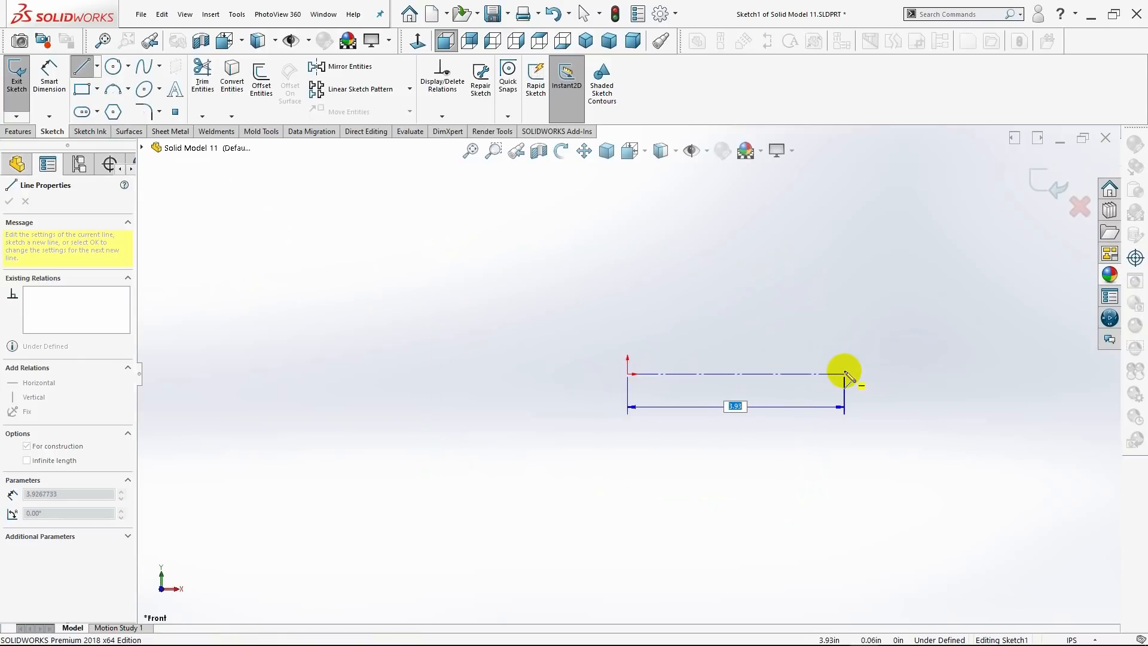
{"action": "left_click", "coordinate": [844, 374]}
{"action": "key", "text": "Escape"}
{"action": "scroll", "coordinate": [820, 299], "scroll_direction": "up", "scroll_amount": 4}
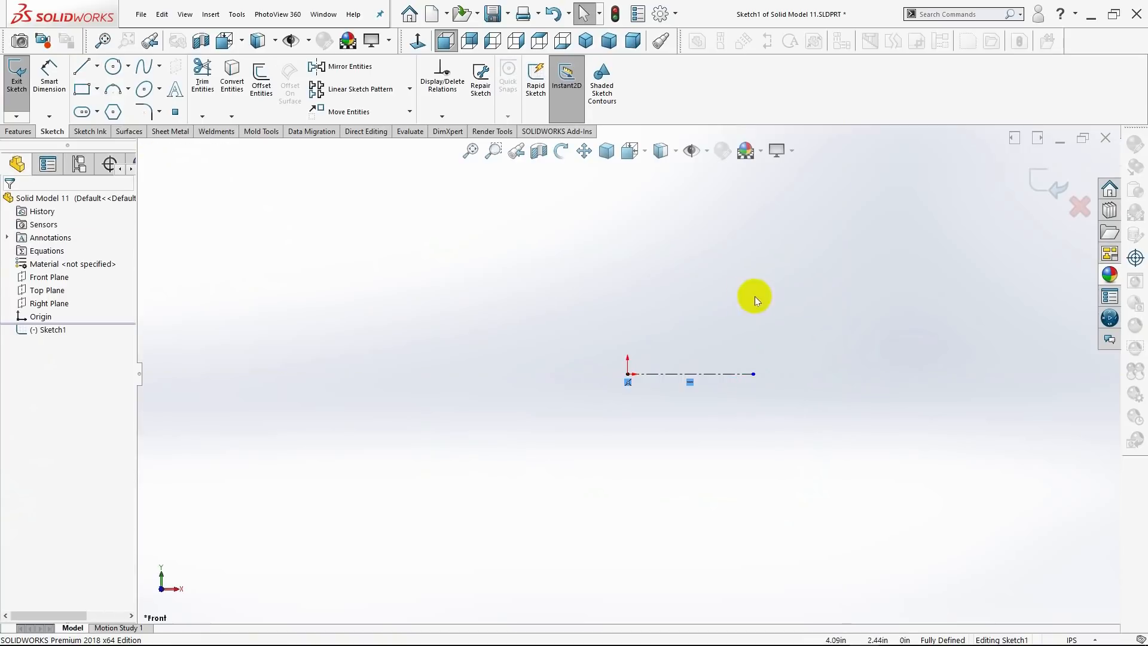
Draw a vertical centerline upward from the origin, shorter than the horizontal centerline.
{"action": "scroll", "coordinate": [719, 304], "scroll_direction": "down", "scroll_amount": 5}
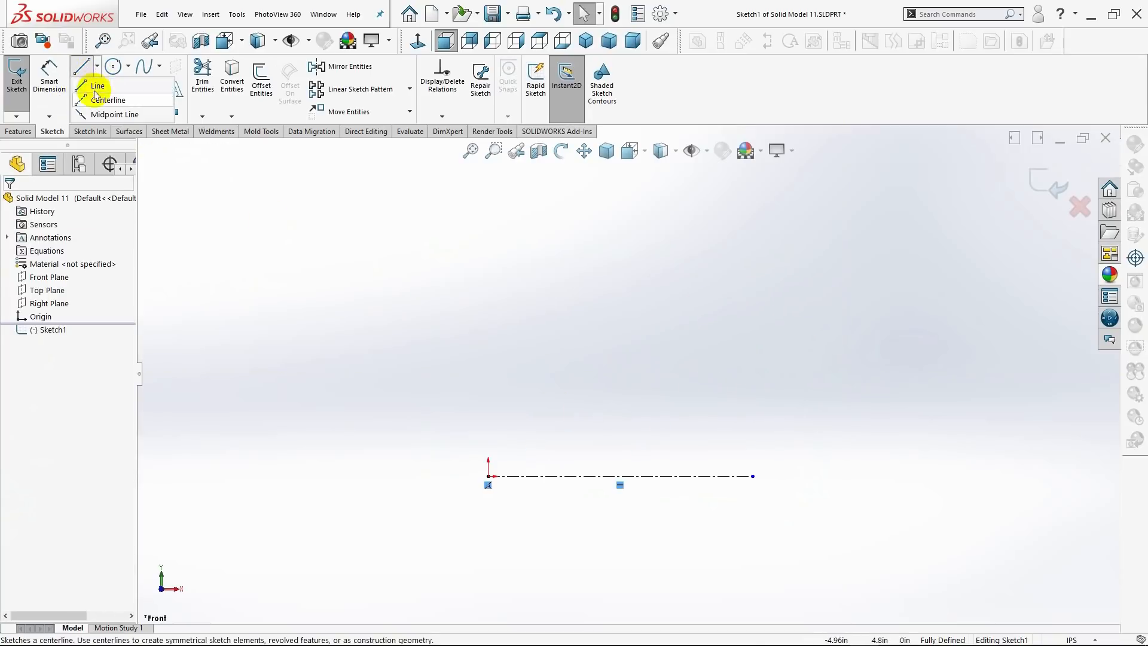
{"action": "key", "text": "Return"}
{"action": "left_click", "coordinate": [488, 476]}
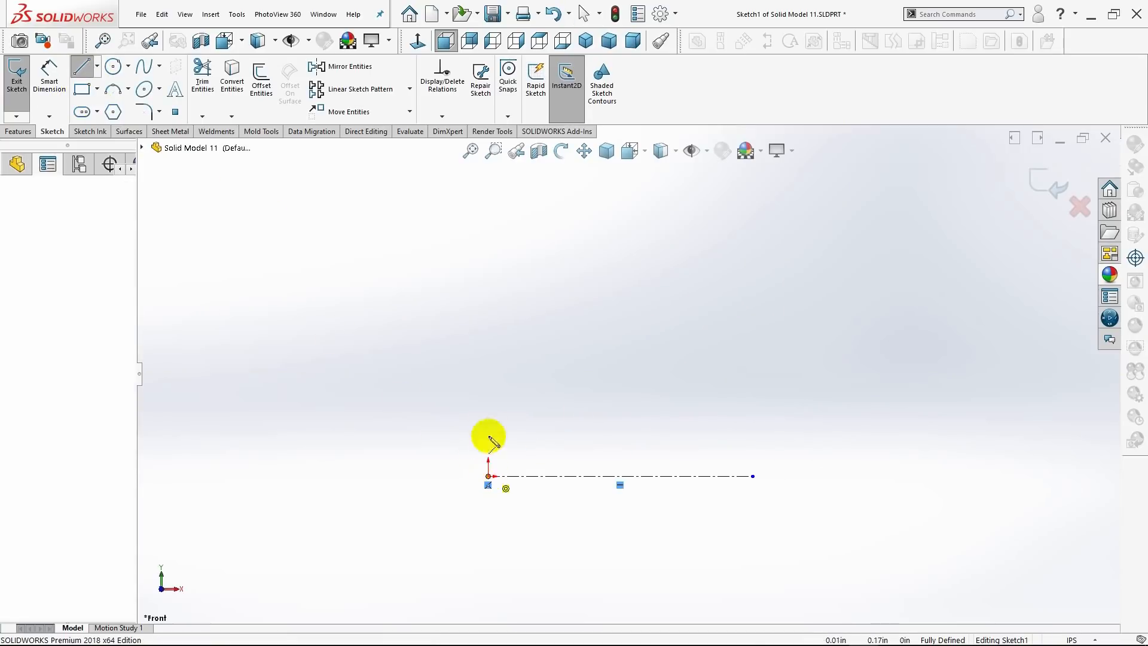
{"action": "left_click", "coordinate": [488, 296]}
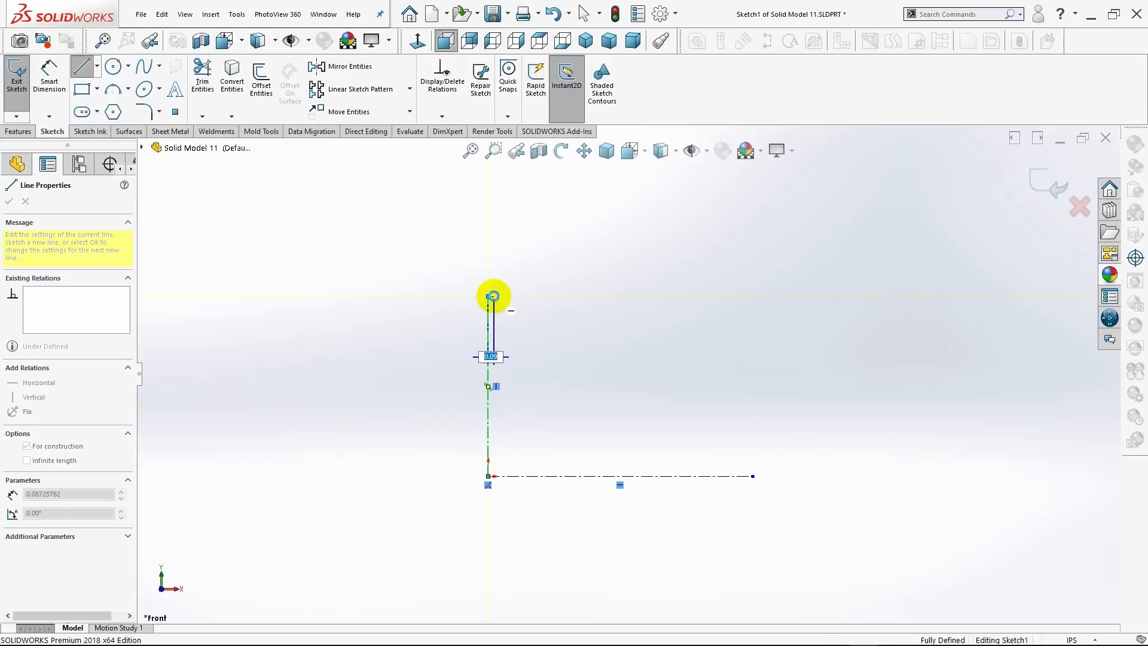
{"action": "key", "text": "Escape"}
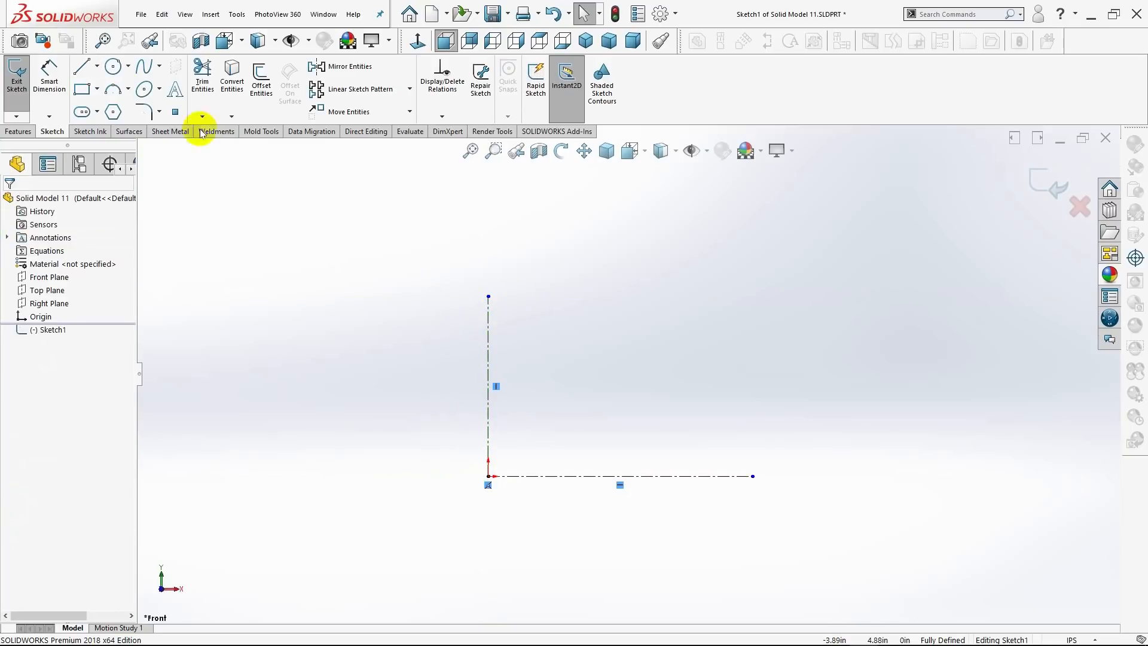
Sketch an open profile from the vertical centerline: base about 2.27 in, short riser, inward slope, vertical wall, outward ledge and riser about 0.4 in.
{"action": "left_click", "coordinate": [82, 67]}
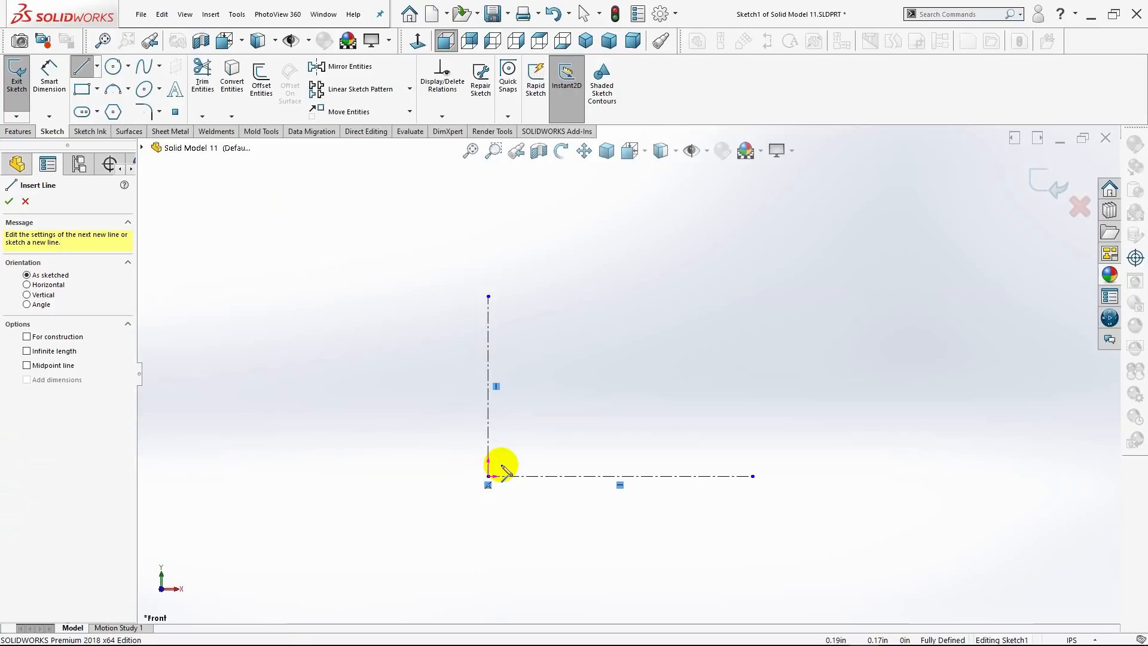
{"action": "left_click", "coordinate": [488, 436]}
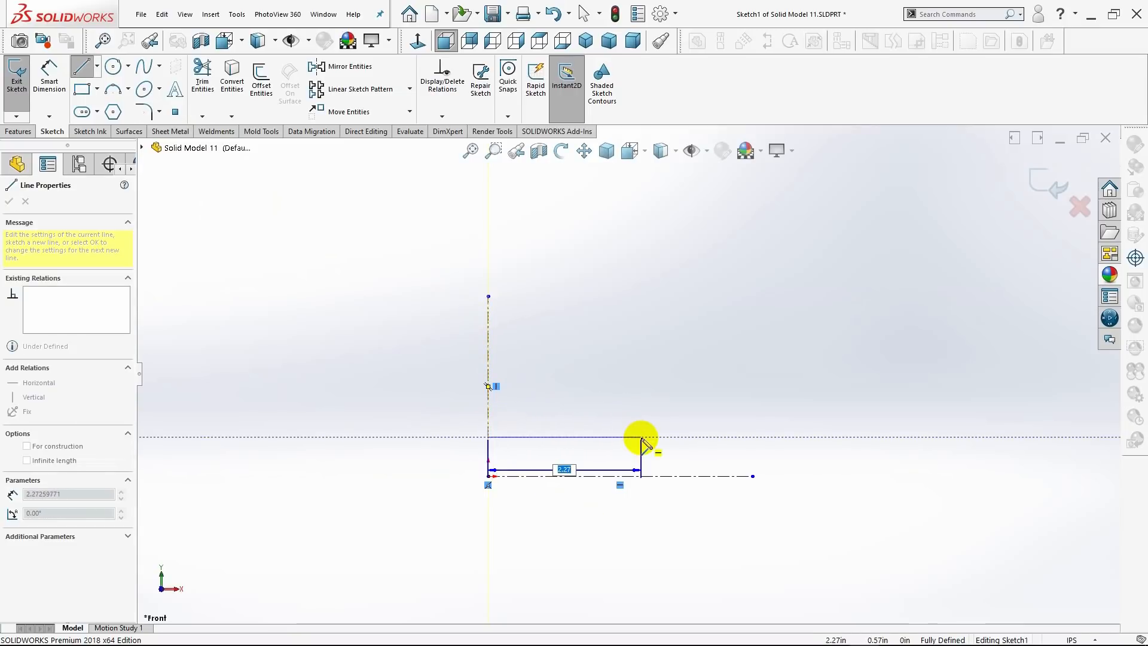
{"action": "left_click", "coordinate": [641, 436]}
{"action": "left_click", "coordinate": [640, 409]}
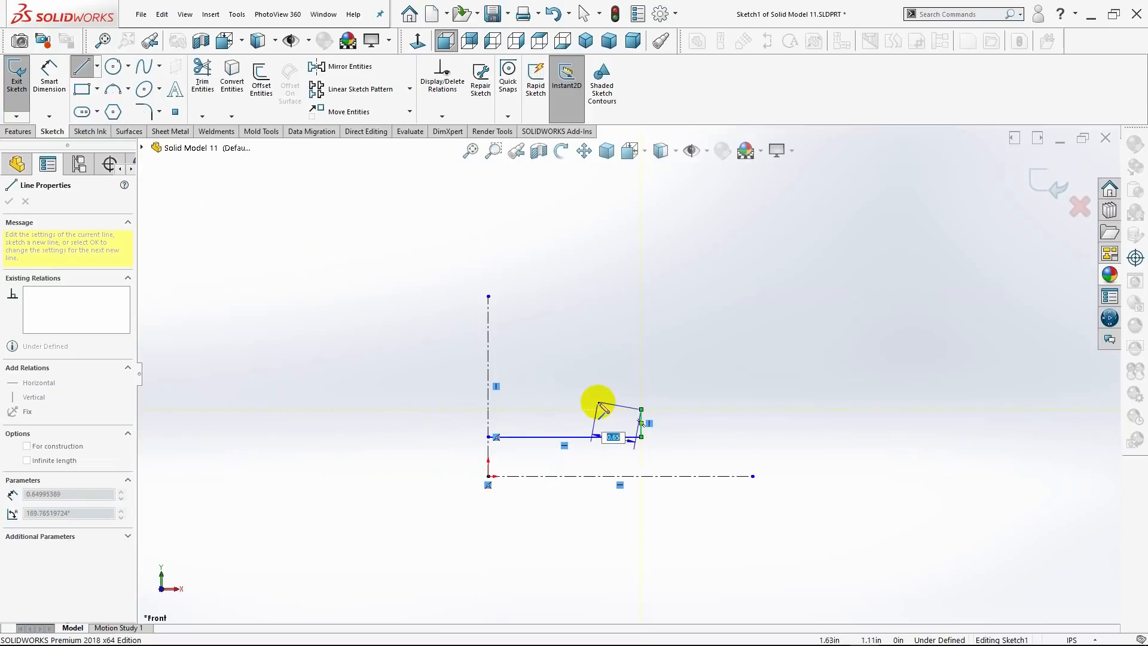
{"action": "left_click", "coordinate": [550, 382]}
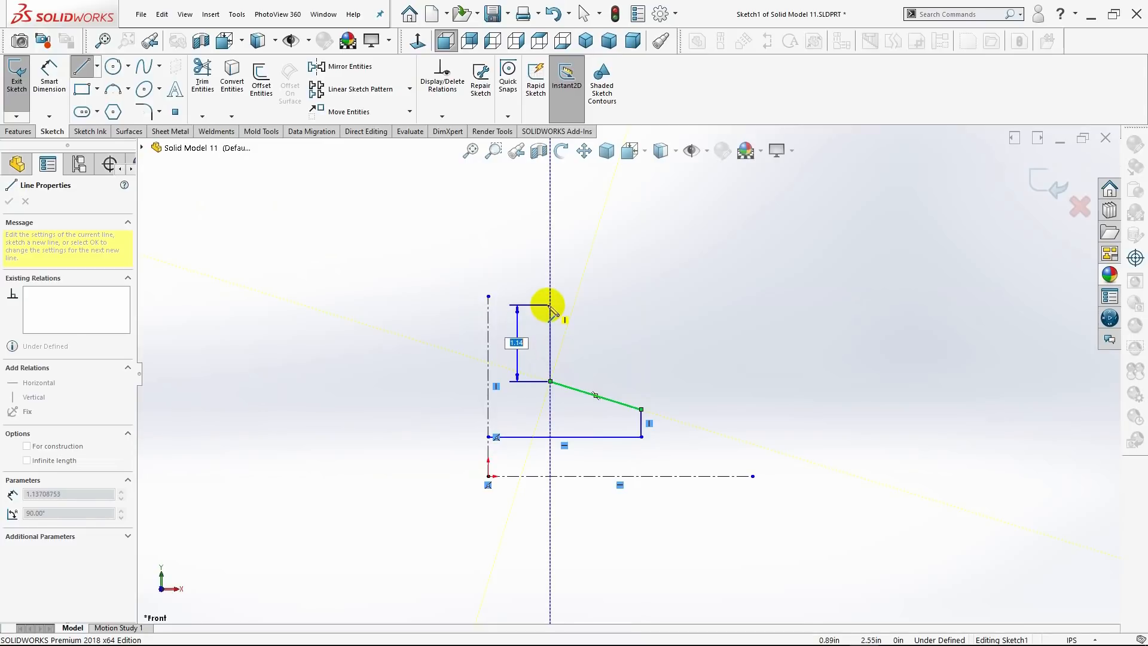
{"action": "left_click", "coordinate": [550, 317]}
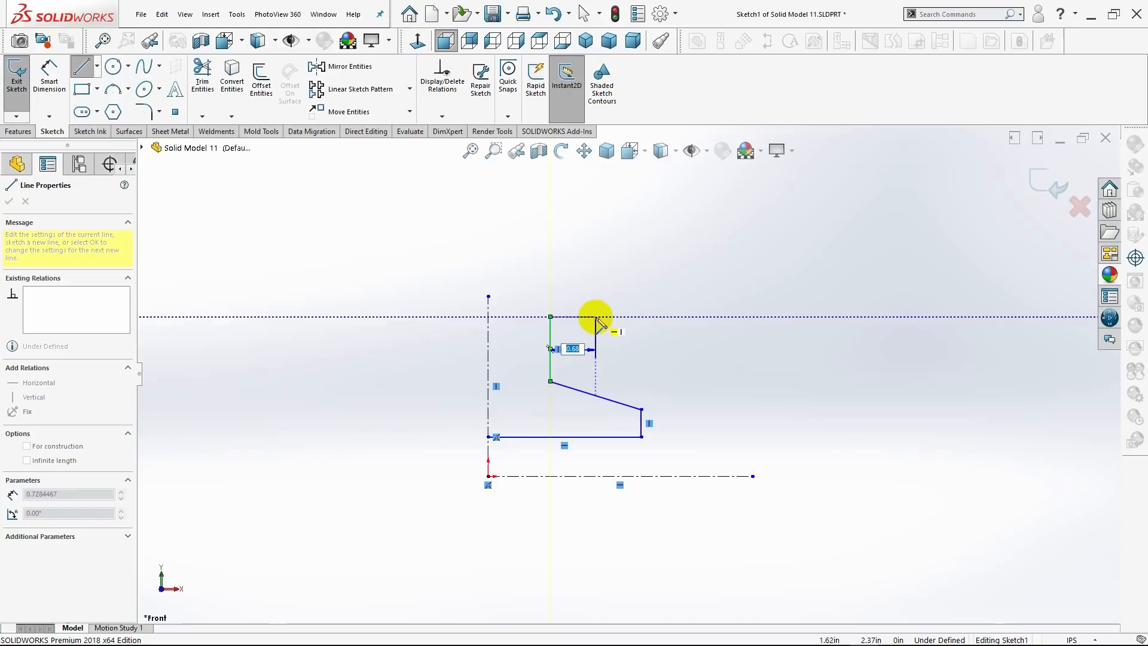
{"action": "left_click", "coordinate": [596, 317]}
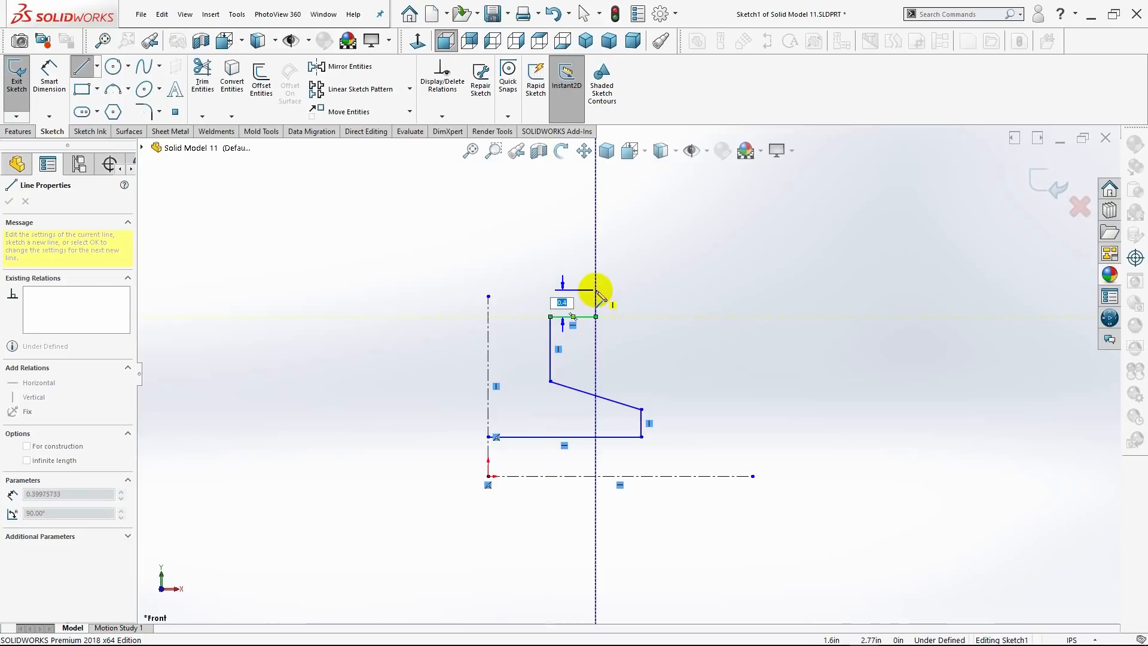
{"action": "left_click", "coordinate": [596, 290]}
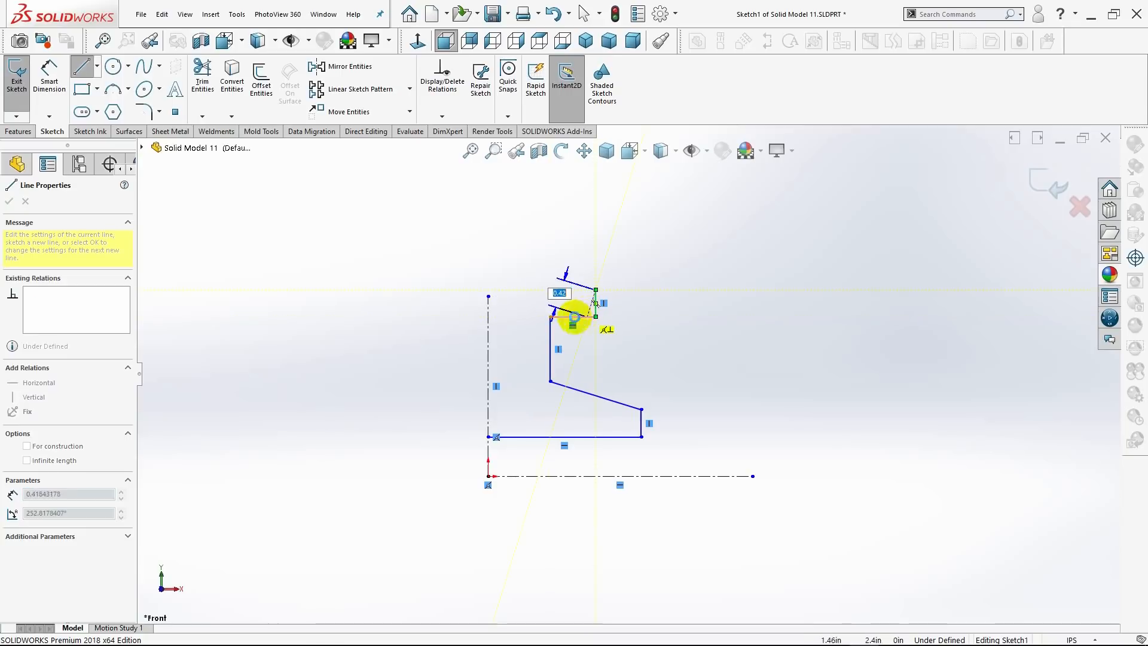
{"action": "key", "text": "Escape"}
Lengthen the vertical centerline to about 3.79 in, and close the profile with a top line about 1.60 in long and a vertical line along it.
{"action": "left_click_drag", "start_coordinate": [489, 297], "coordinate": [490, 239]}
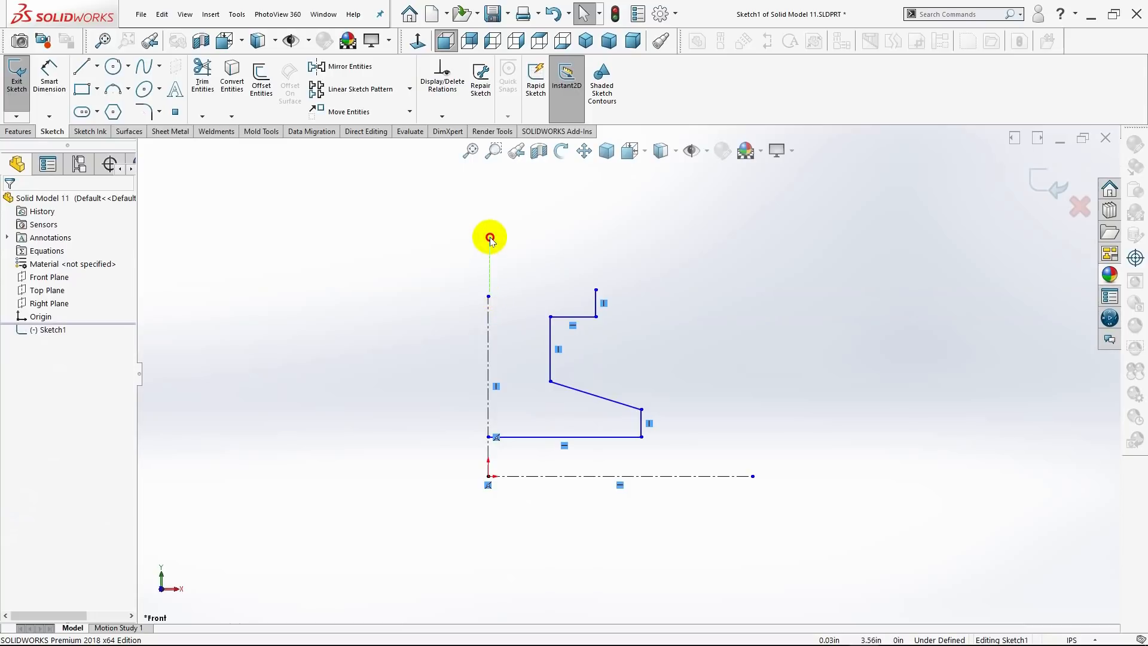
{"action": "left_click_drag", "start_coordinate": [489, 297], "coordinate": [488, 221]}
{"action": "left_click", "coordinate": [81, 66]}
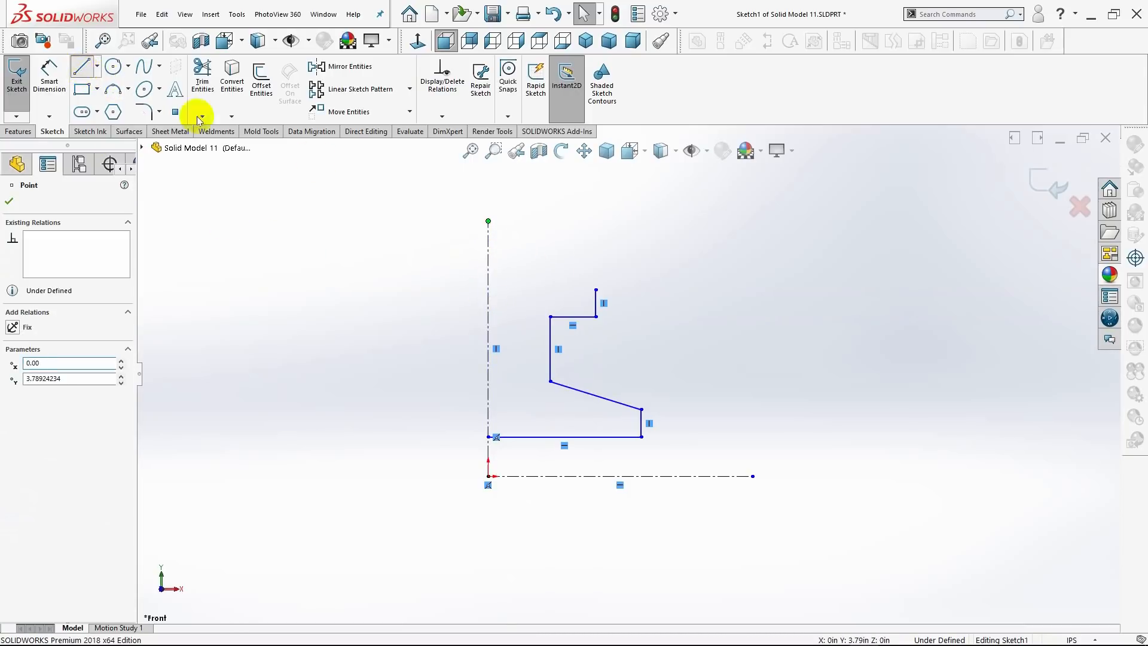
{"action": "left_click", "coordinate": [595, 292]}
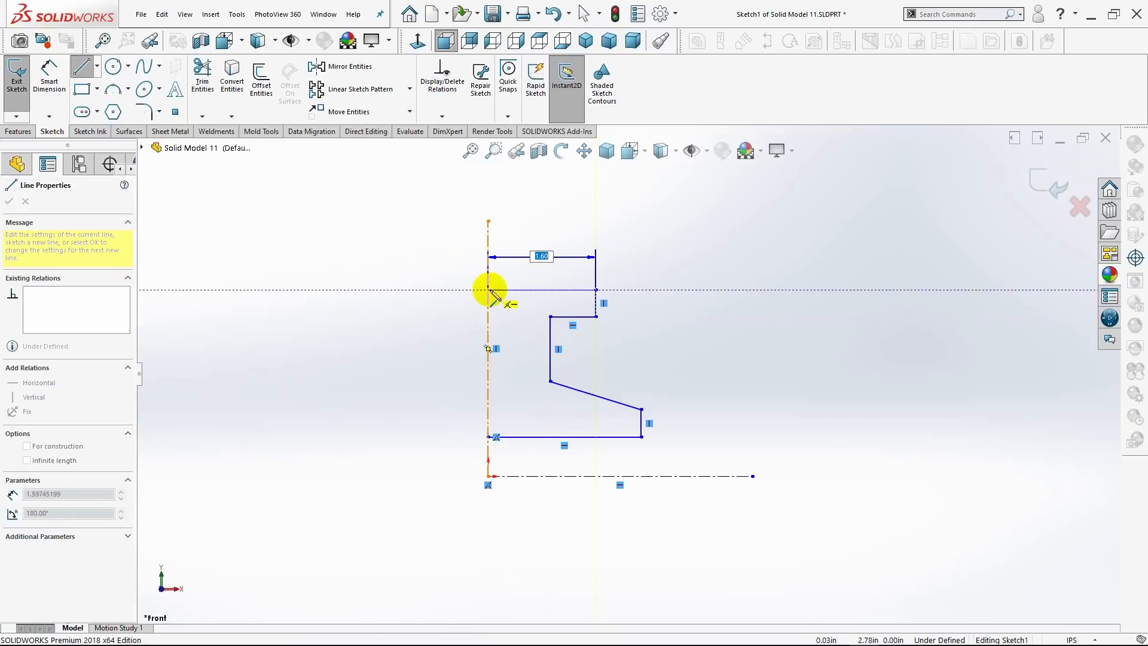
{"action": "left_click", "coordinate": [488, 291]}
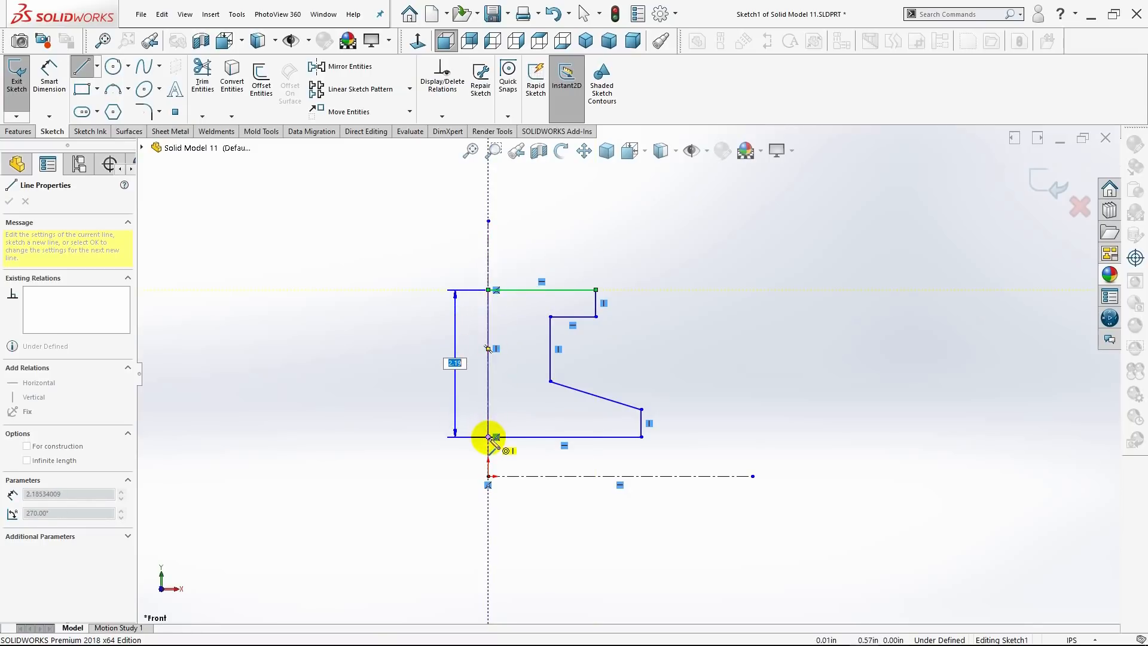
{"action": "left_click", "coordinate": [489, 437]}
{"action": "key", "text": "Escape"}
Add a diameter dimension of .94 in between the profile's lower outer corner and the horizontal centerline.
{"action": "scroll", "coordinate": [686, 401], "scroll_direction": "up", "scroll_amount": 3}
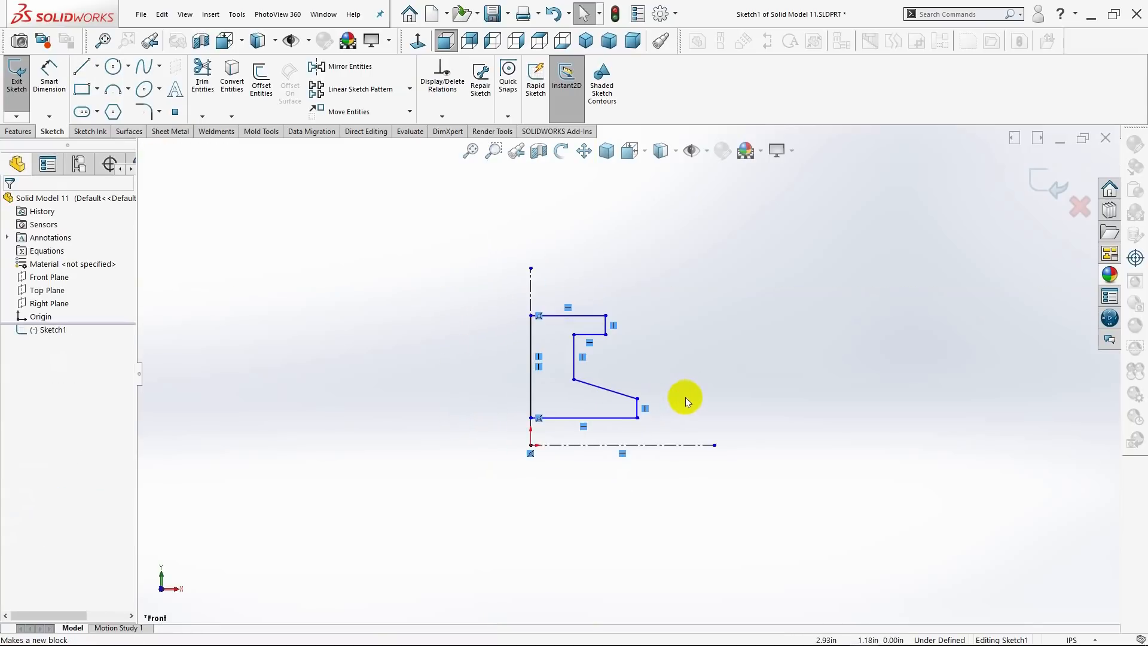
{"action": "scroll", "coordinate": [695, 413], "scroll_direction": "down", "scroll_amount": 2}
{"action": "left_click", "coordinate": [50, 84]}
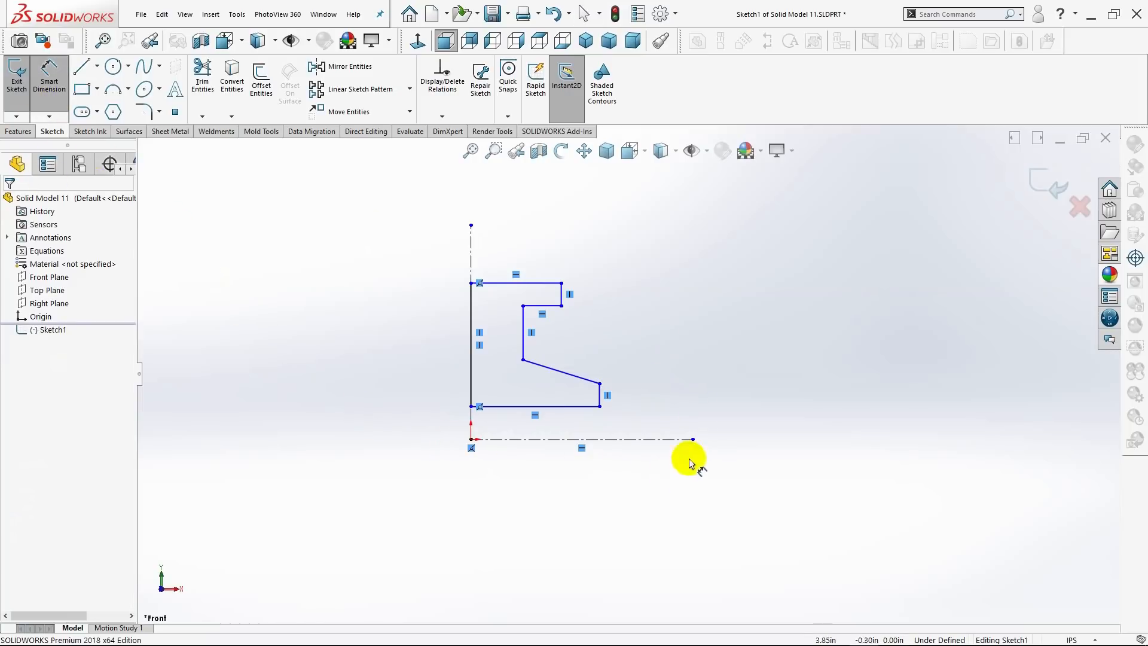
{"action": "left_click", "coordinate": [601, 406]}
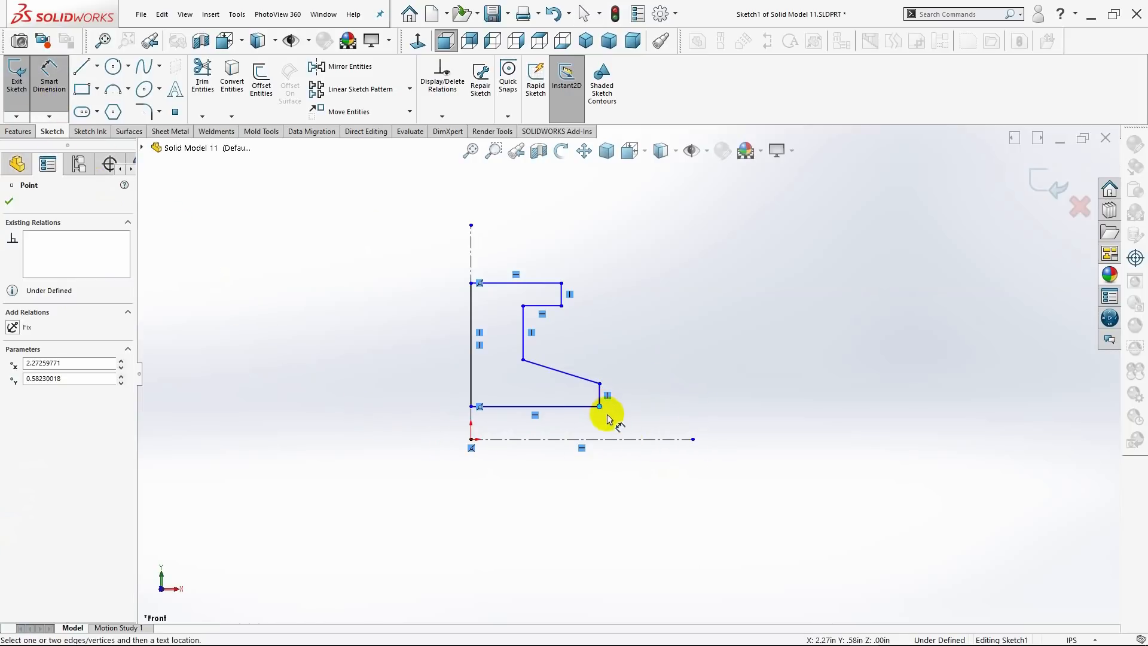
{"action": "left_click", "coordinate": [639, 441]}
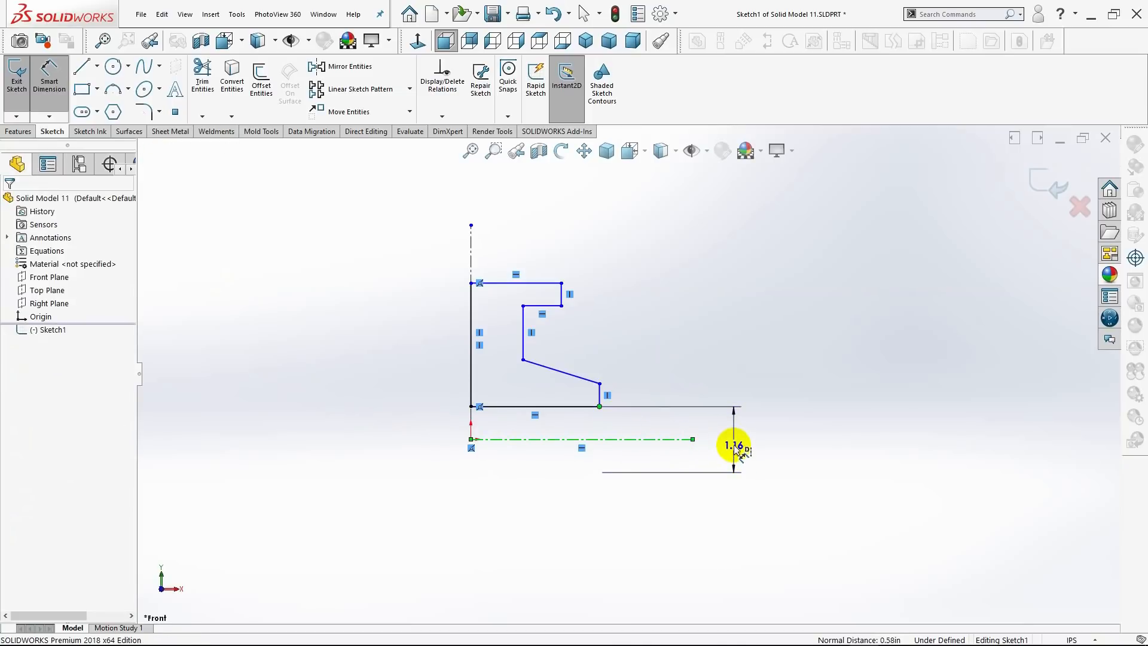
{"action": "left_click", "coordinate": [736, 450]}
{"action": "type", "text": ".94"}
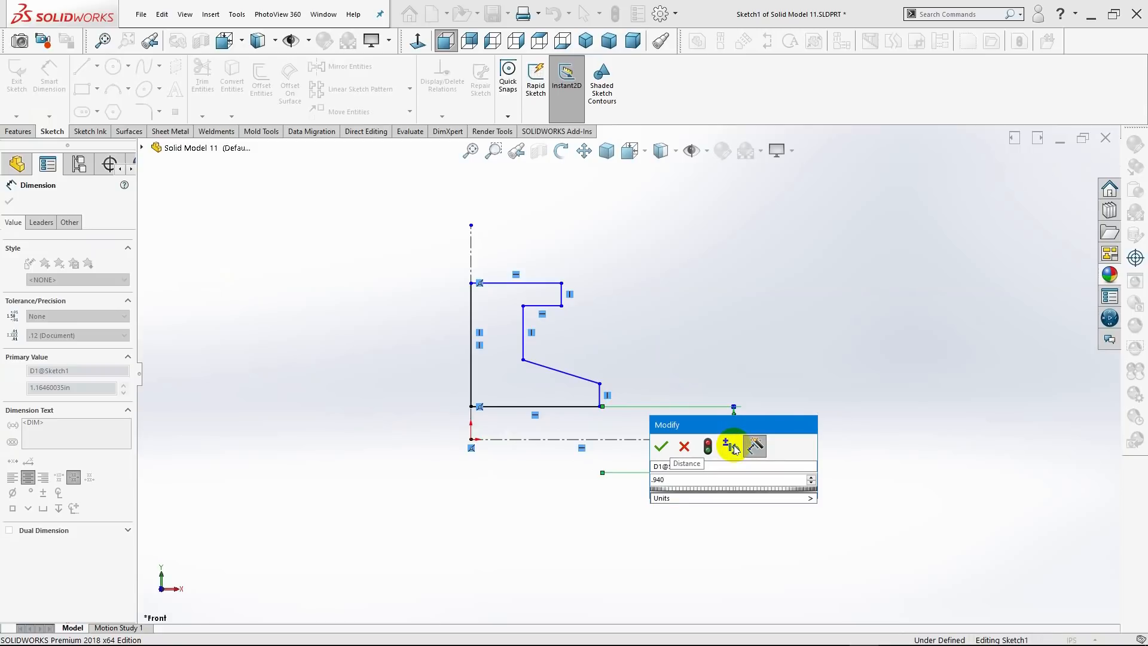
{"action": "key", "text": "Return"}
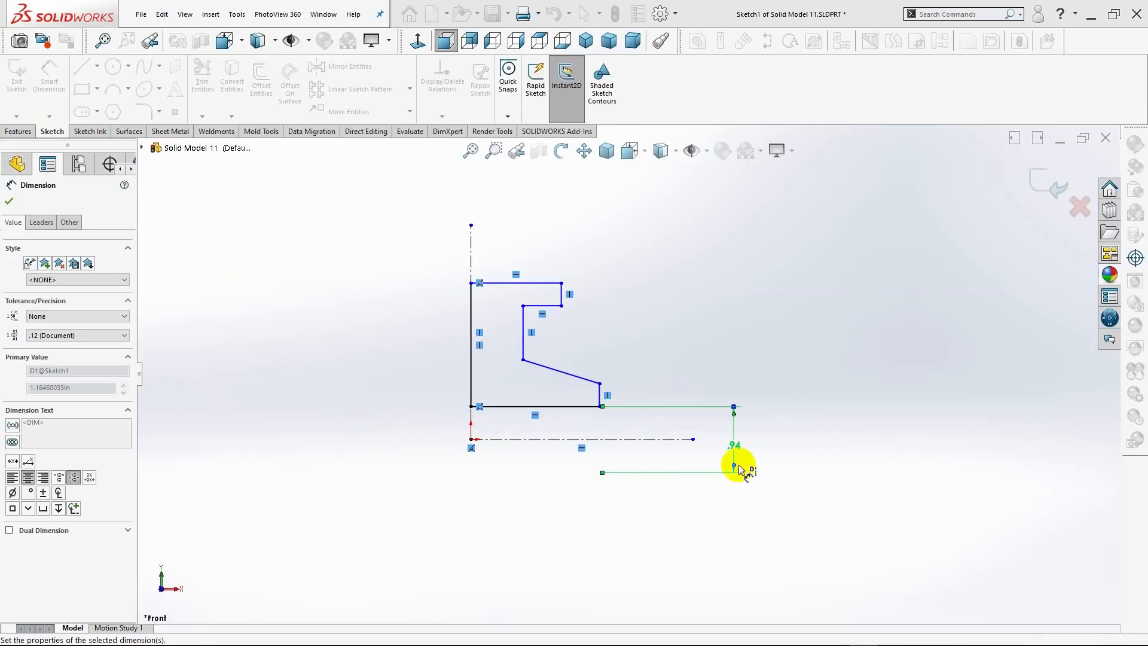
Add a 2 in diameter dimension from the upper end of the lower riser about the horizontal centerline.
{"action": "left_click", "coordinate": [600, 384]}
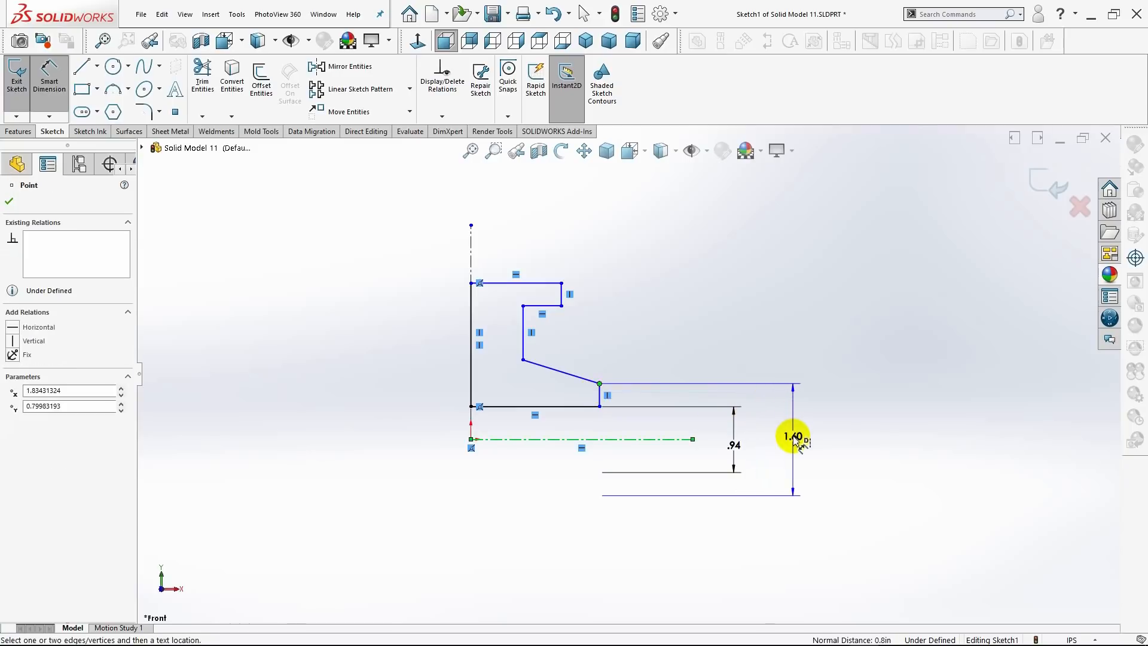
{"action": "left_click", "coordinate": [793, 437]}
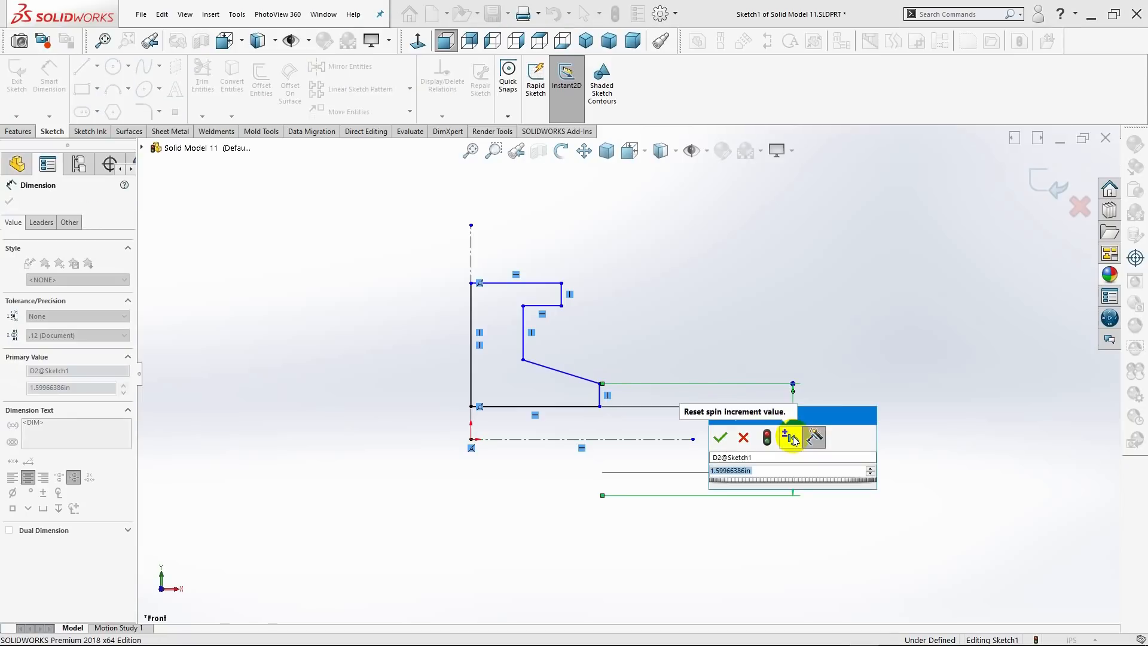
{"action": "type", "text": "2"}
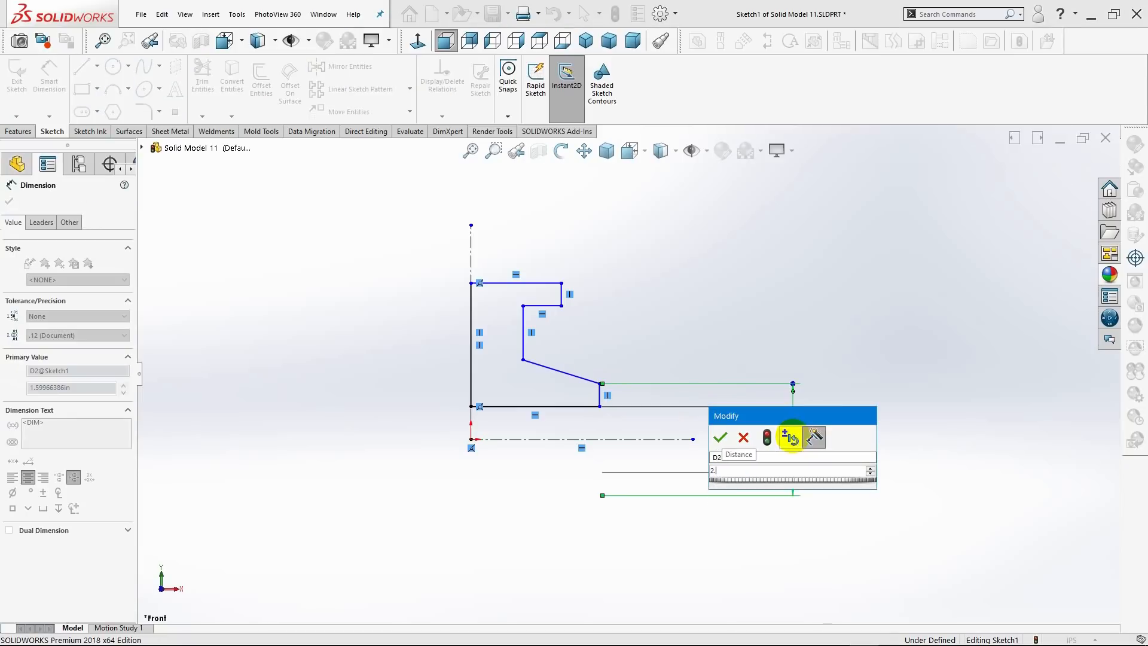
{"action": "key", "text": "Return"}
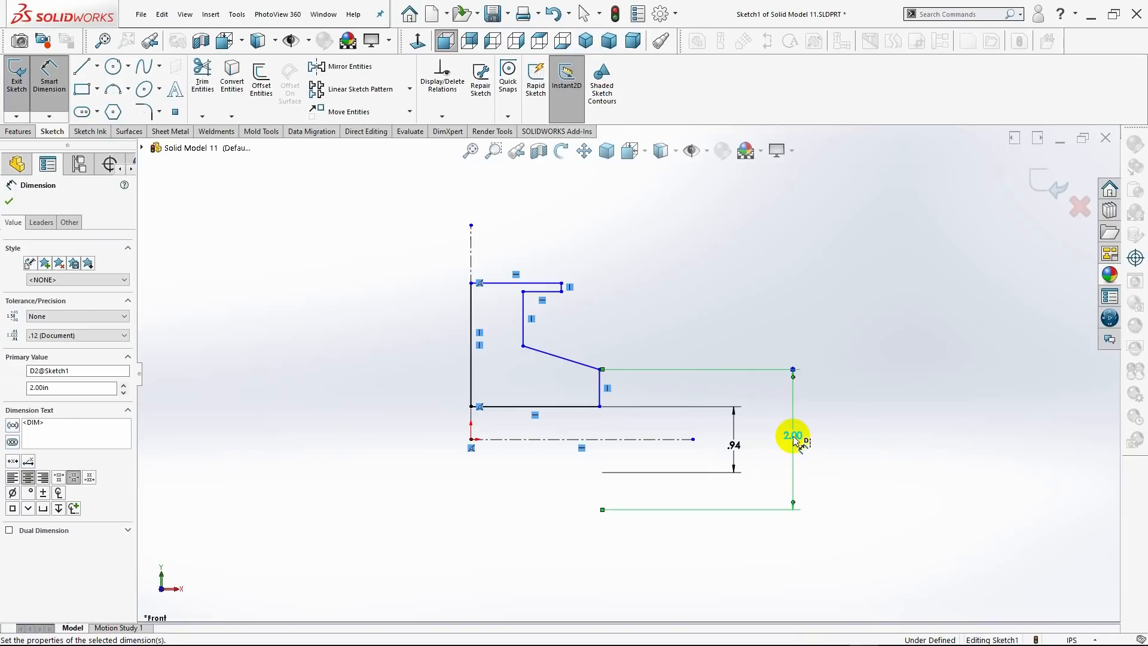
Add a 5.25 in diameter dimension from the profile's top outer corner about the horizontal centerline.
{"action": "left_click", "coordinate": [561, 284]}
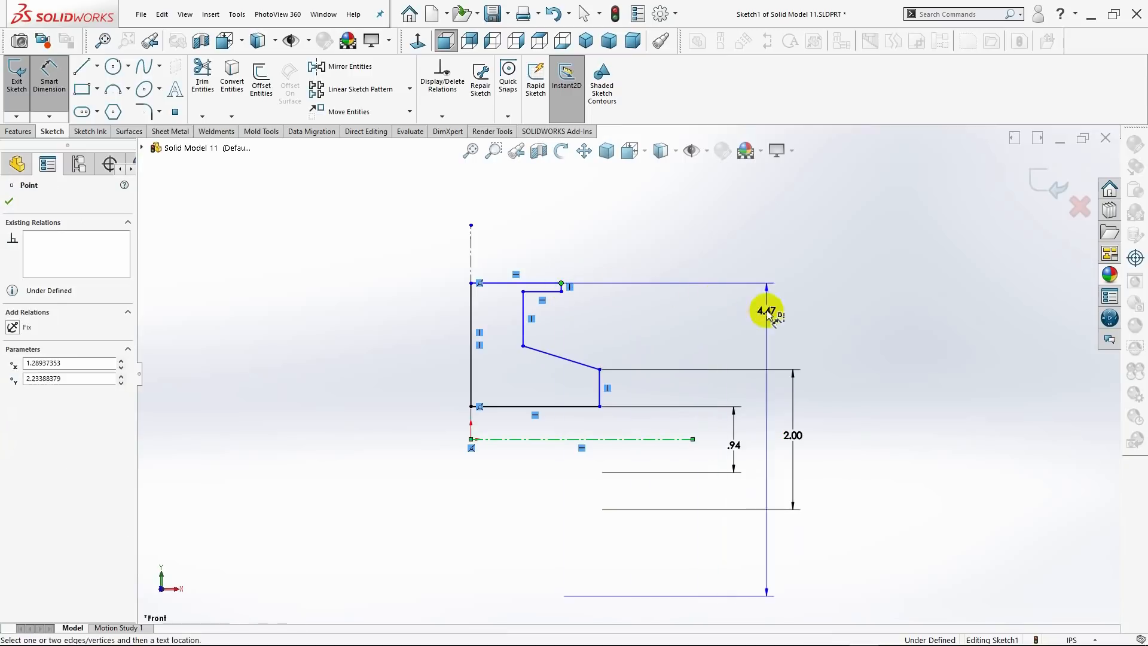
{"action": "left_click", "coordinate": [979, 418]}
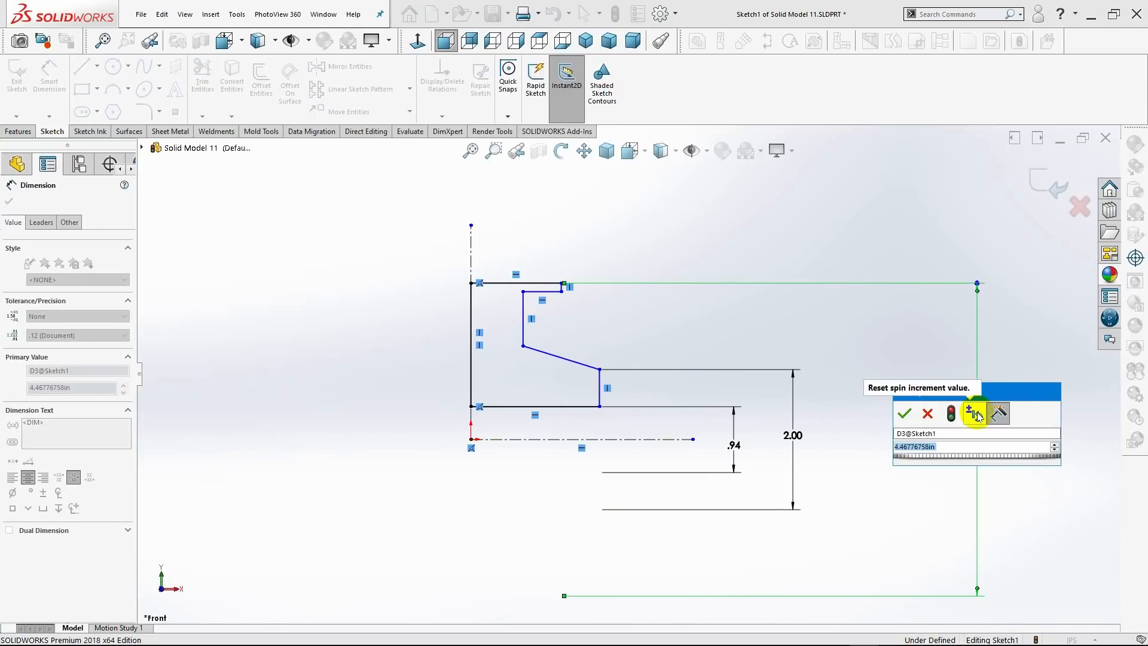
{"action": "key", "text": "BackSpace"}
{"action": "type", "text": "3.50"}
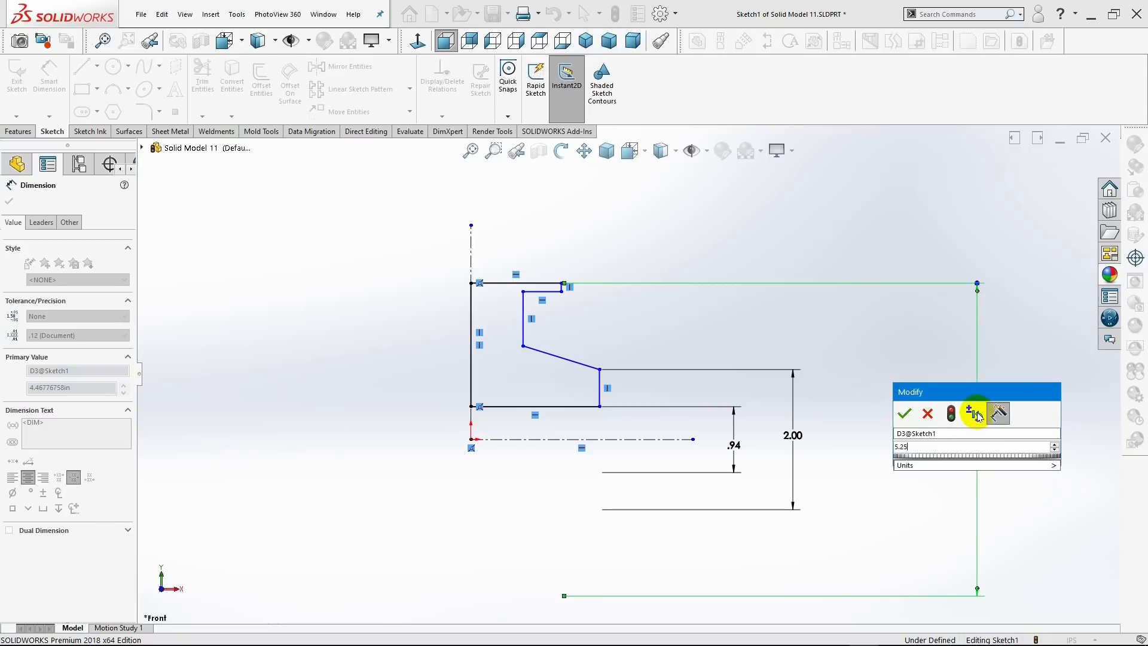
{"action": "key", "text": "Return"}
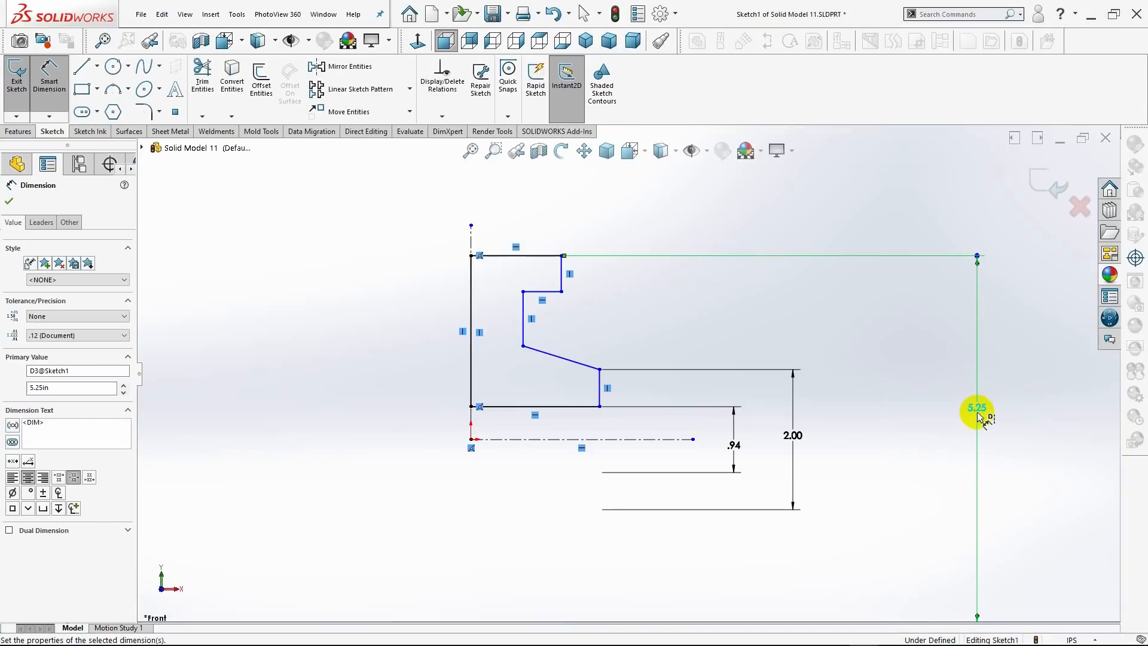
Add a 4.75 in diameter dimension from the lower outer corner of the top step about the horizontal centerline.
{"action": "scroll", "coordinate": [980, 416], "scroll_direction": "up", "scroll_amount": 2}
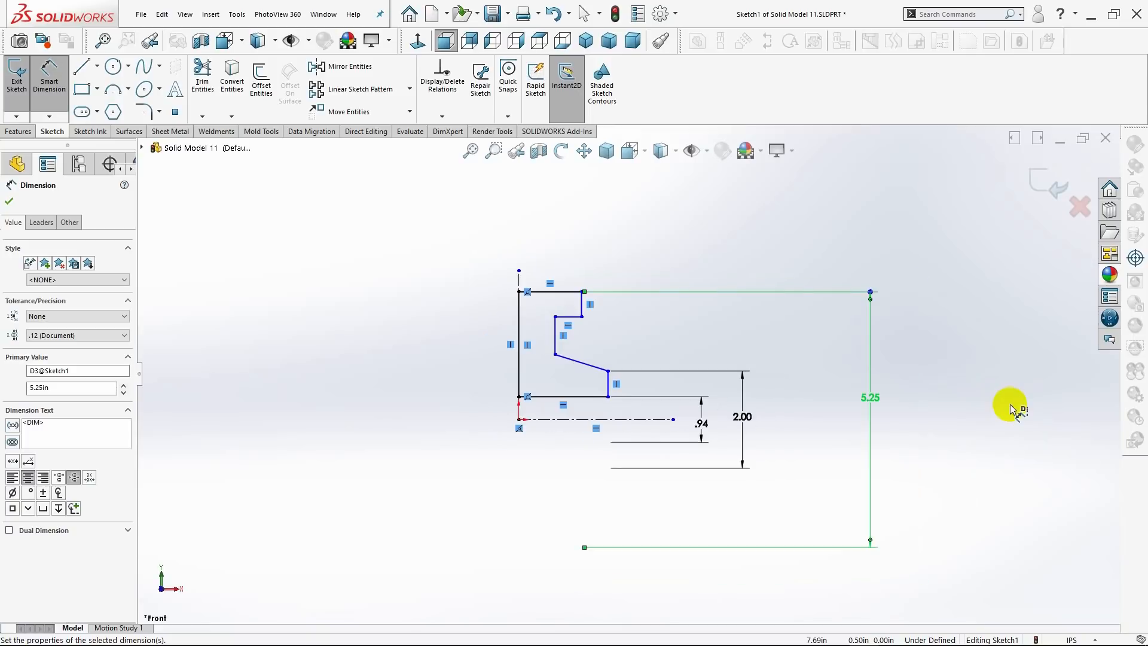
{"action": "left_click", "coordinate": [582, 316]}
{"action": "left_click", "coordinate": [657, 419]}
{"action": "left_click", "coordinate": [803, 407]}
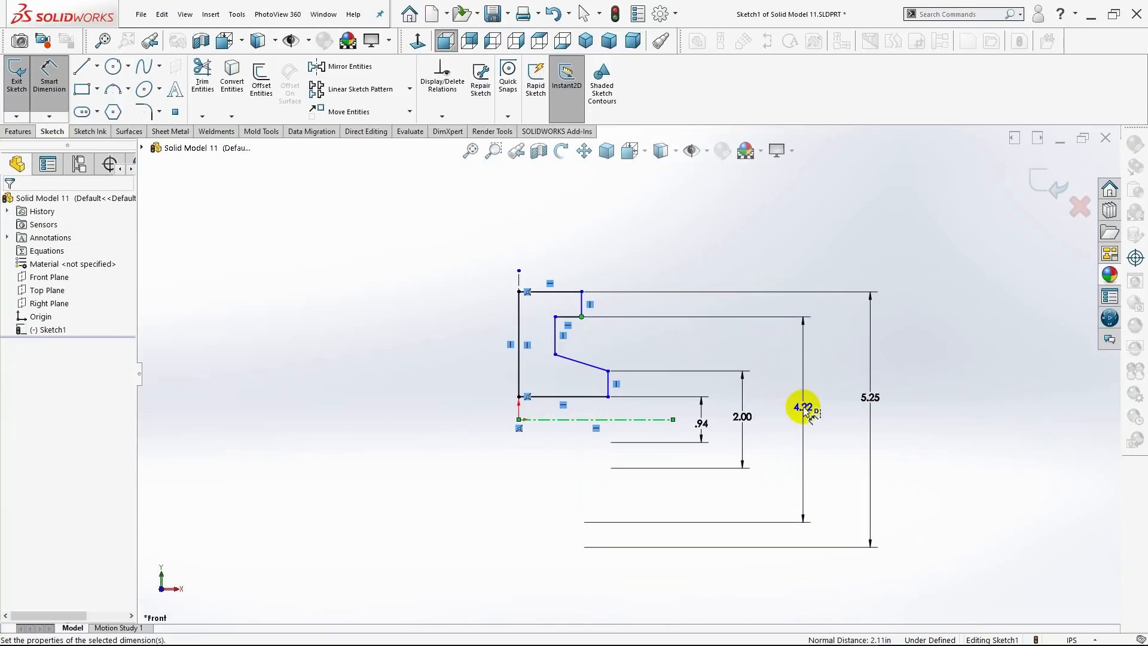
{"action": "type", "text": "="}
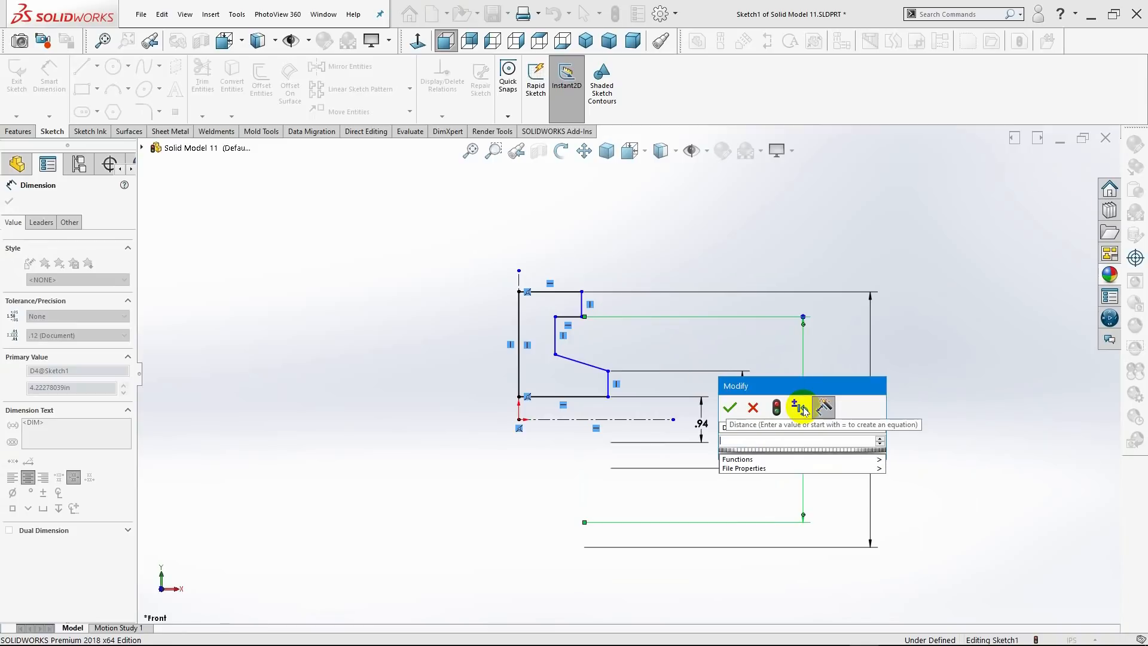
{"action": "type", "text": "4.7"}
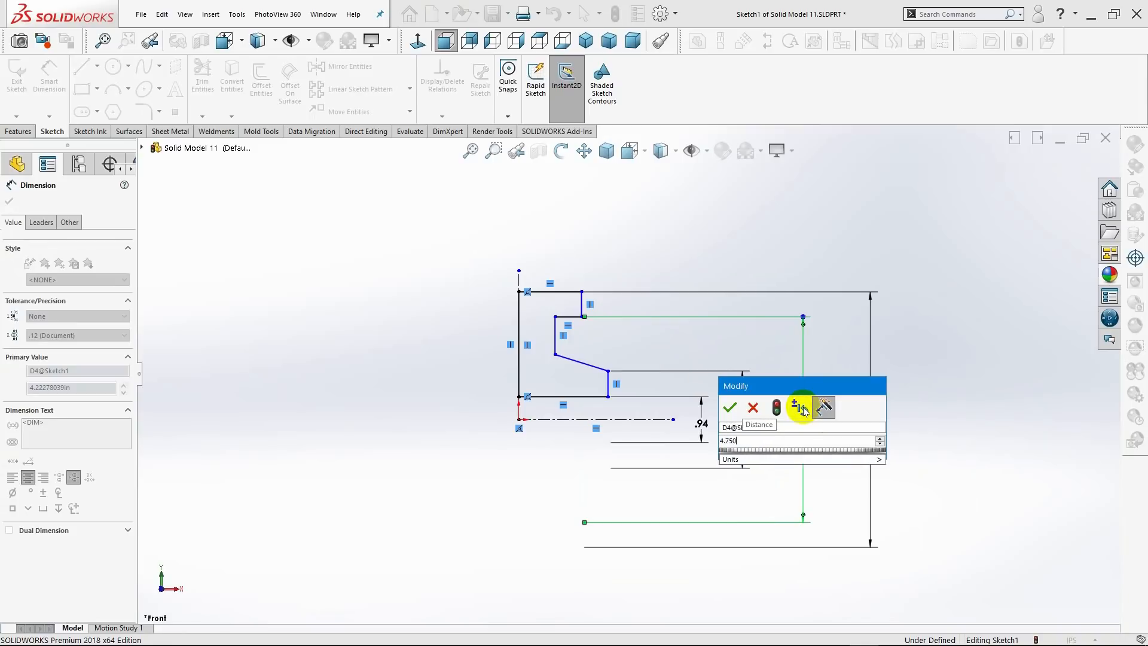
{"action": "type", "text": "50"}
{"action": "key", "text": "Return"}
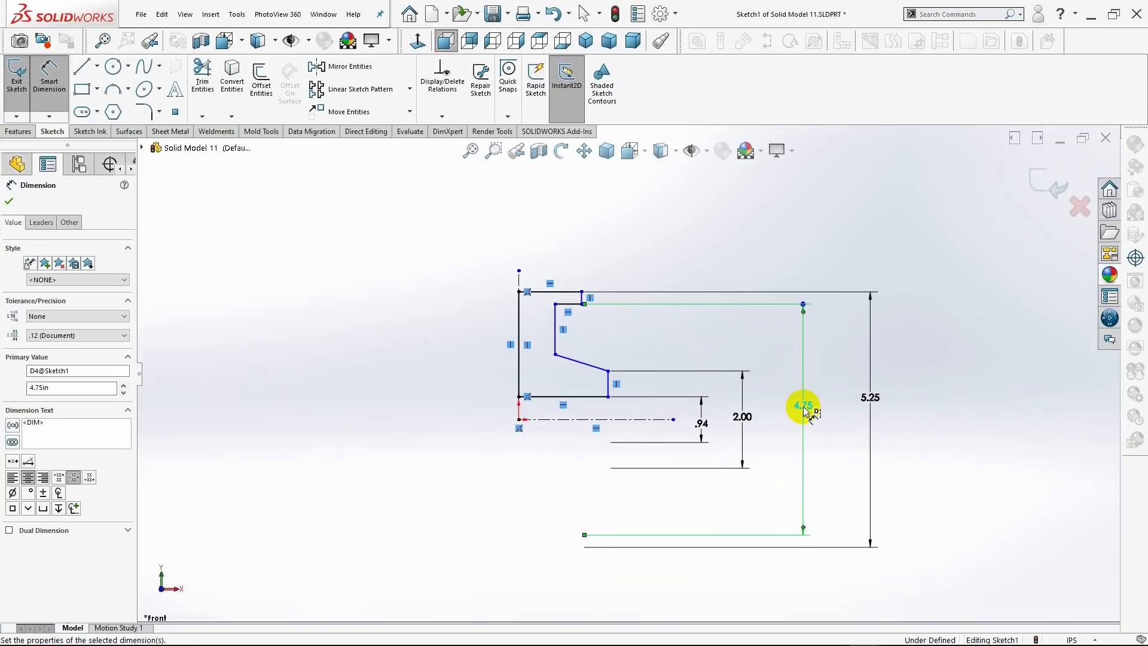
Dimension the angle between the profile's inner vertical line and the sloped line as 105 degrees.
{"action": "left_click", "coordinate": [556, 347]}
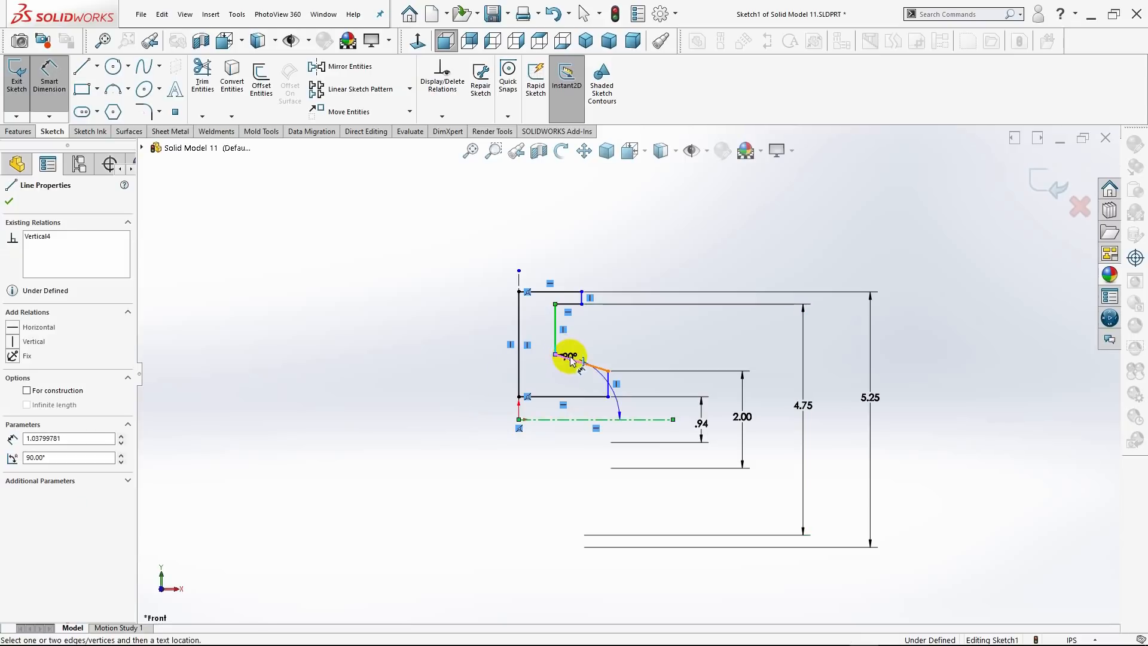
{"action": "left_click", "coordinate": [571, 361]}
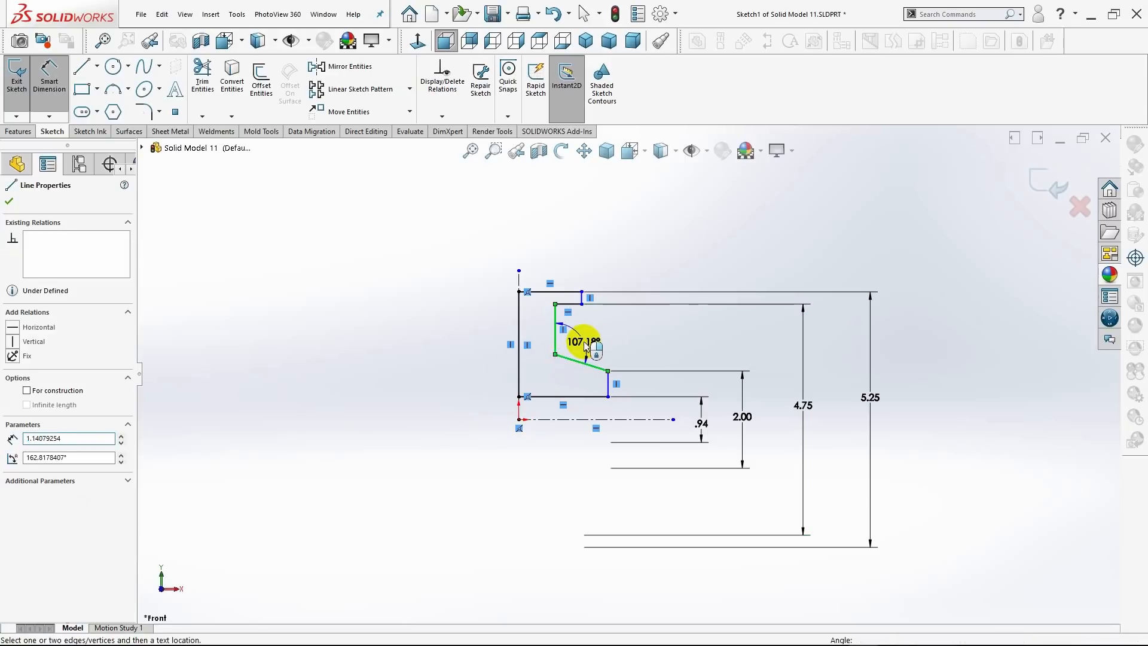
{"action": "left_click", "coordinate": [584, 346]}
{"action": "key", "text": "BackSpace"}
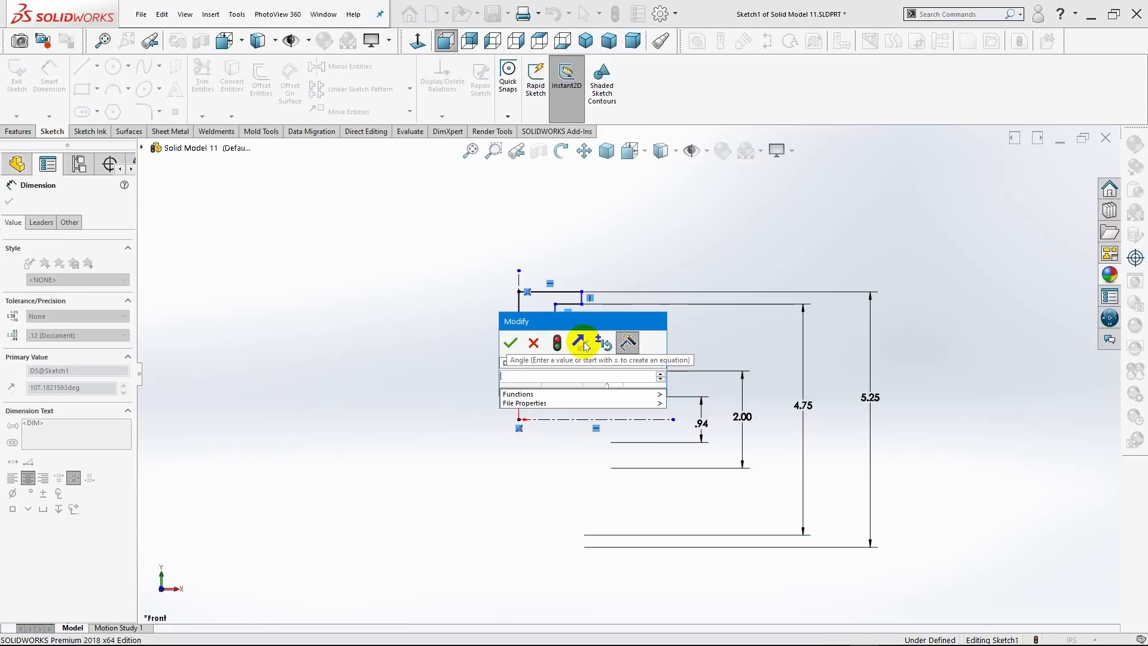
{"action": "type", "text": "105.0"}
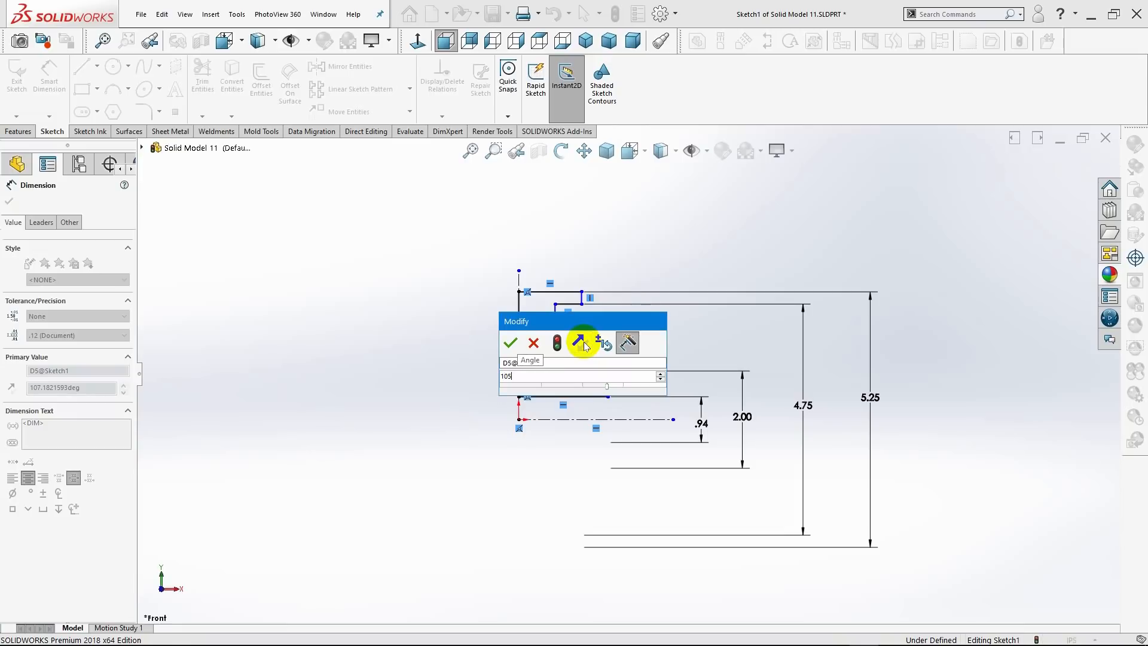
{"action": "key", "text": "Return"}
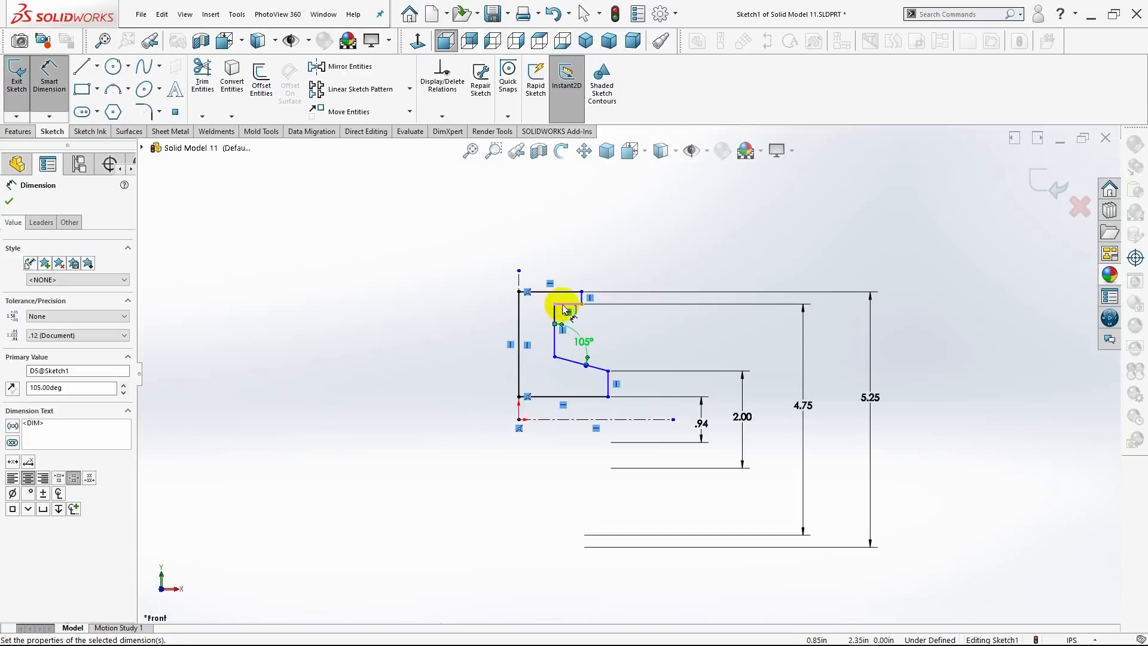
Add a 1.75 in doubled-distance dimension from the profile's top outer corner about the vertical centerline.
{"action": "left_click", "coordinate": [519, 289]}
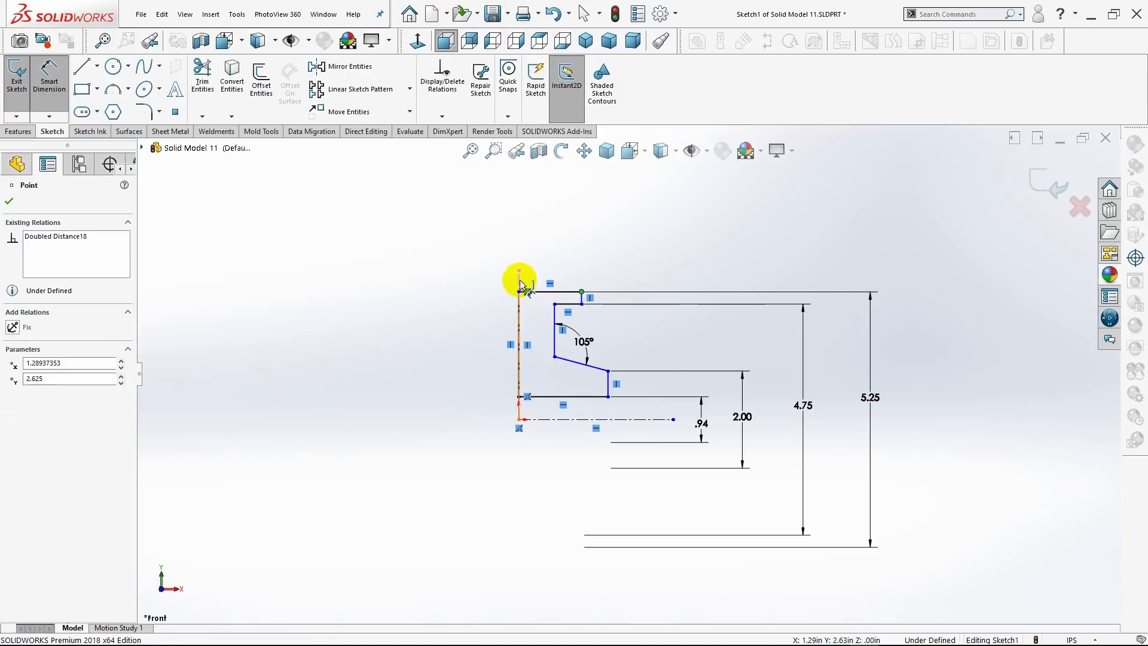
{"action": "left_click", "coordinate": [519, 281]}
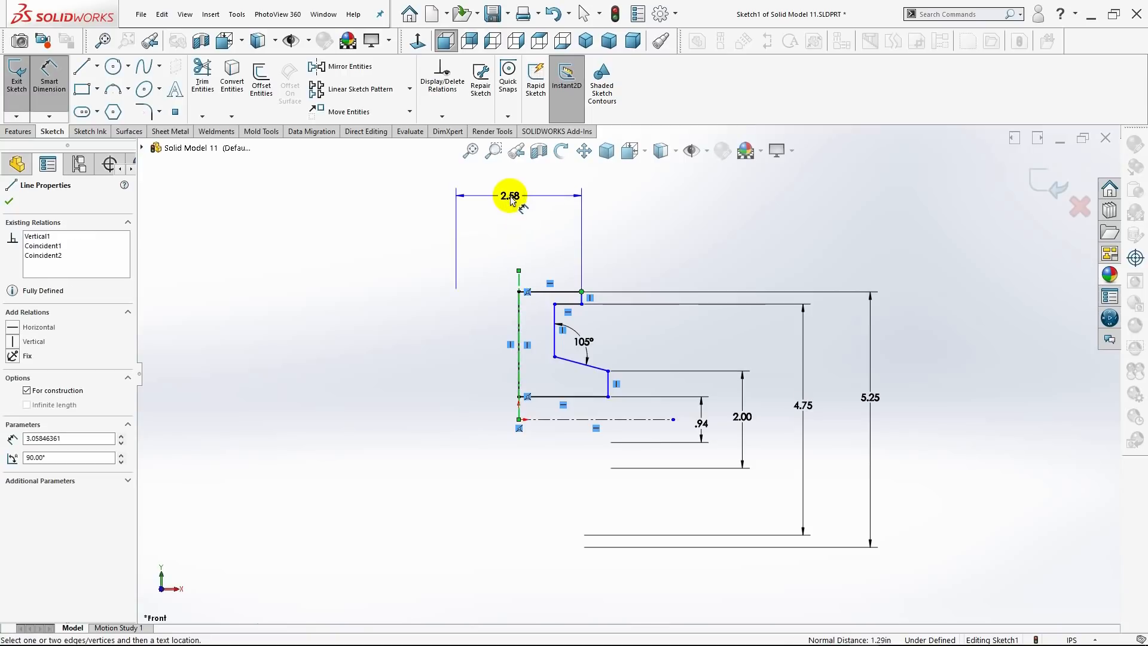
{"action": "left_click", "coordinate": [510, 199]}
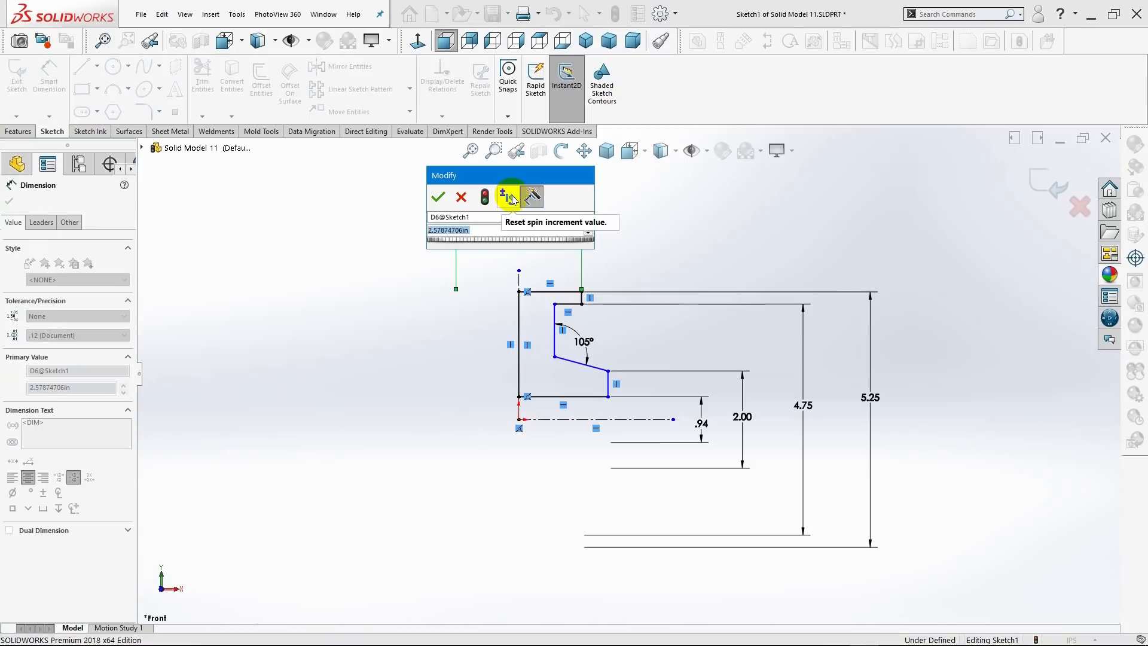
{"action": "key", "text": "BackSpace"}
{"action": "type", "text": "1"}
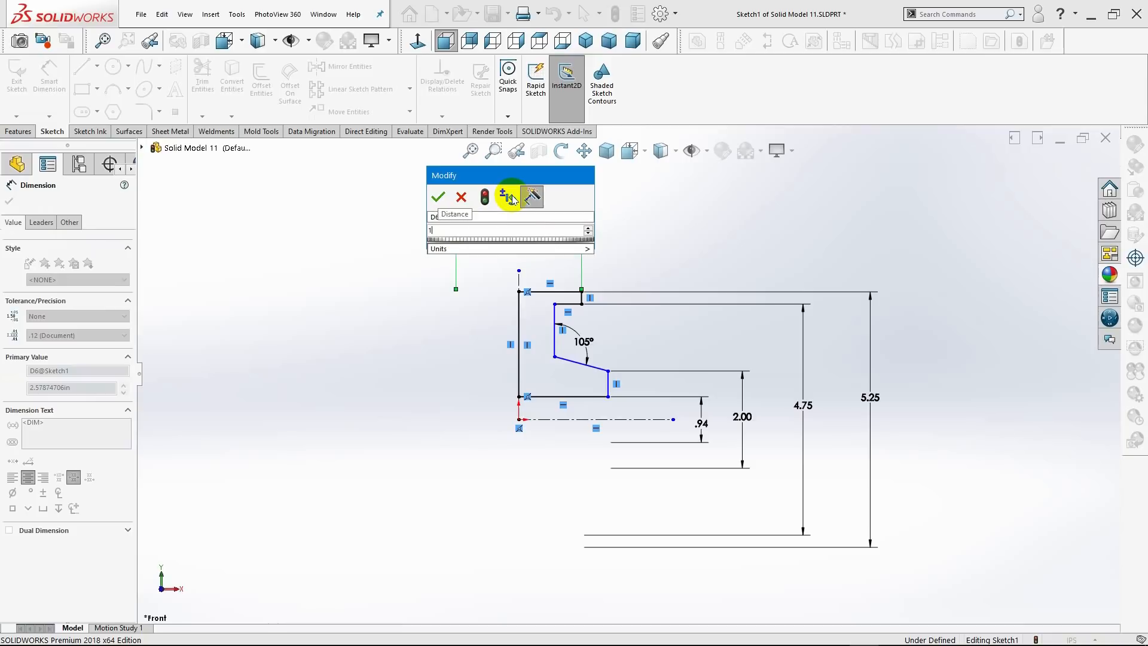
{"action": "type", "text": ".750"}
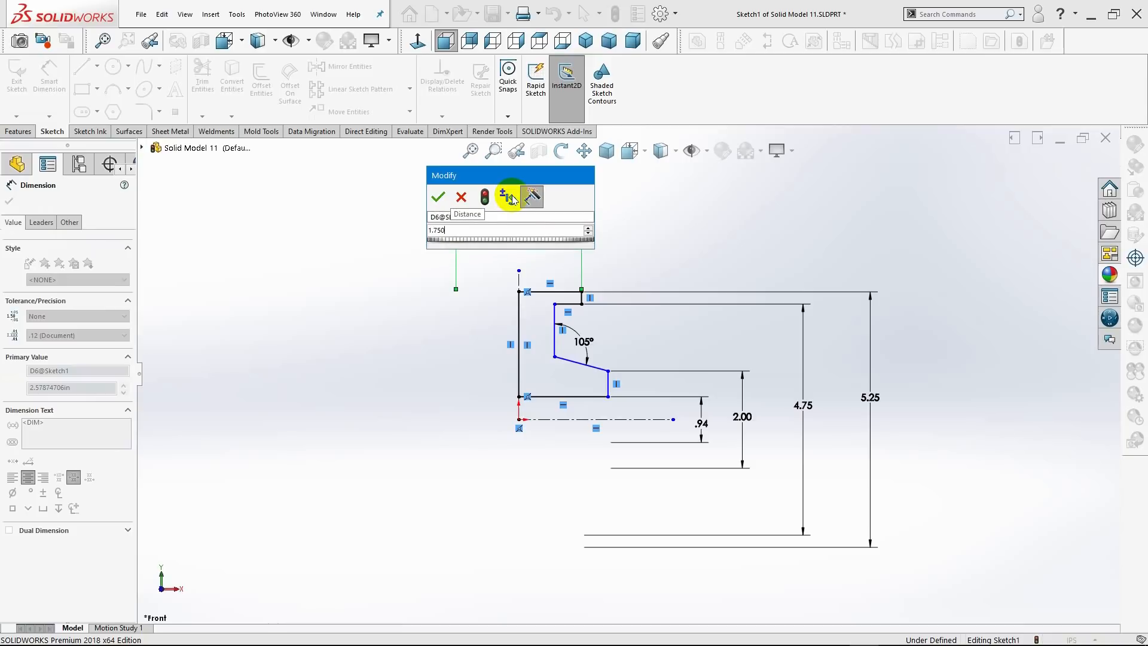
{"action": "key", "text": "Return"}
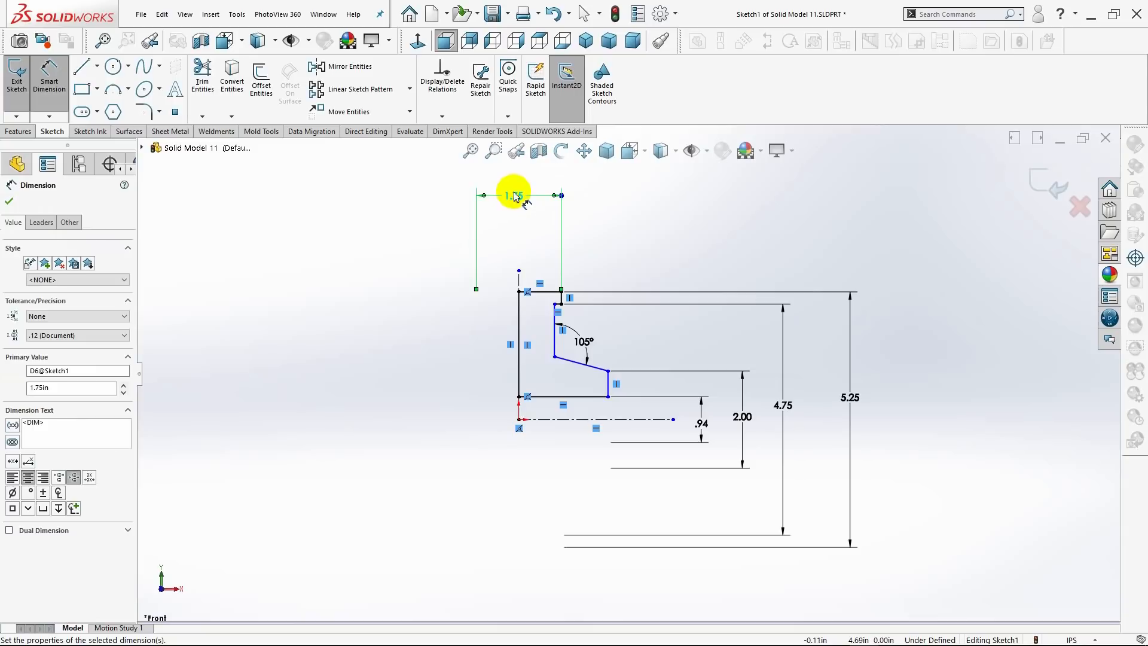
Set the top outer corner's doubled-distance dimension about the vertical centerline to 1.375 in.
{"action": "left_click", "coordinate": [519, 195]}
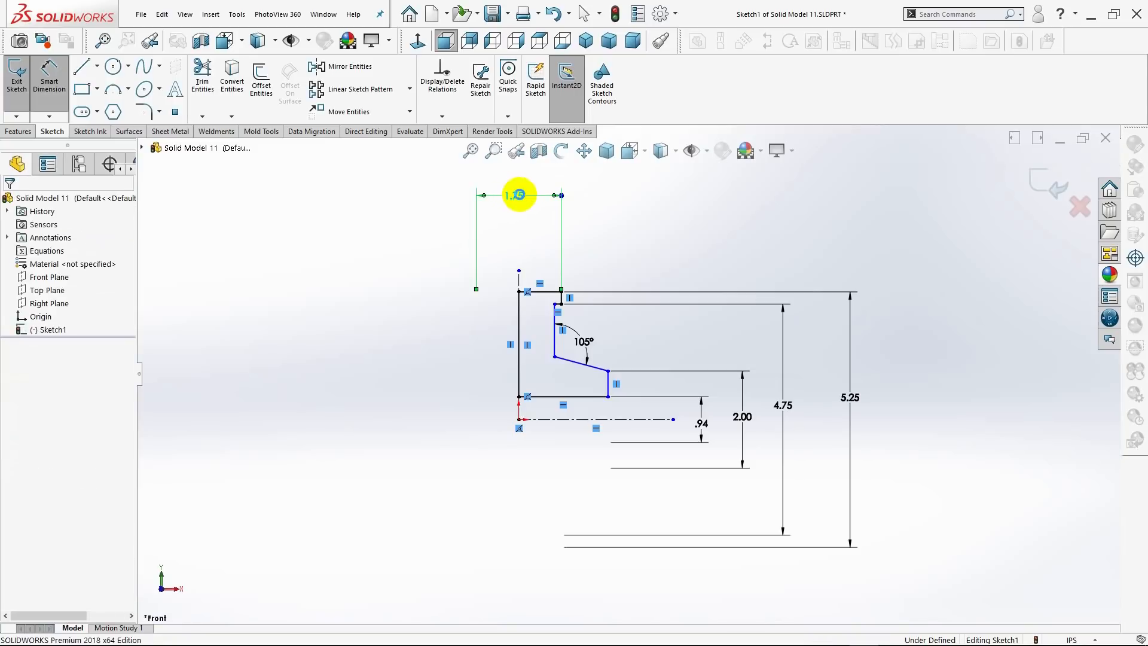
{"action": "double_click", "coordinate": [519, 195]}
{"action": "type", "text": "1.3750"}
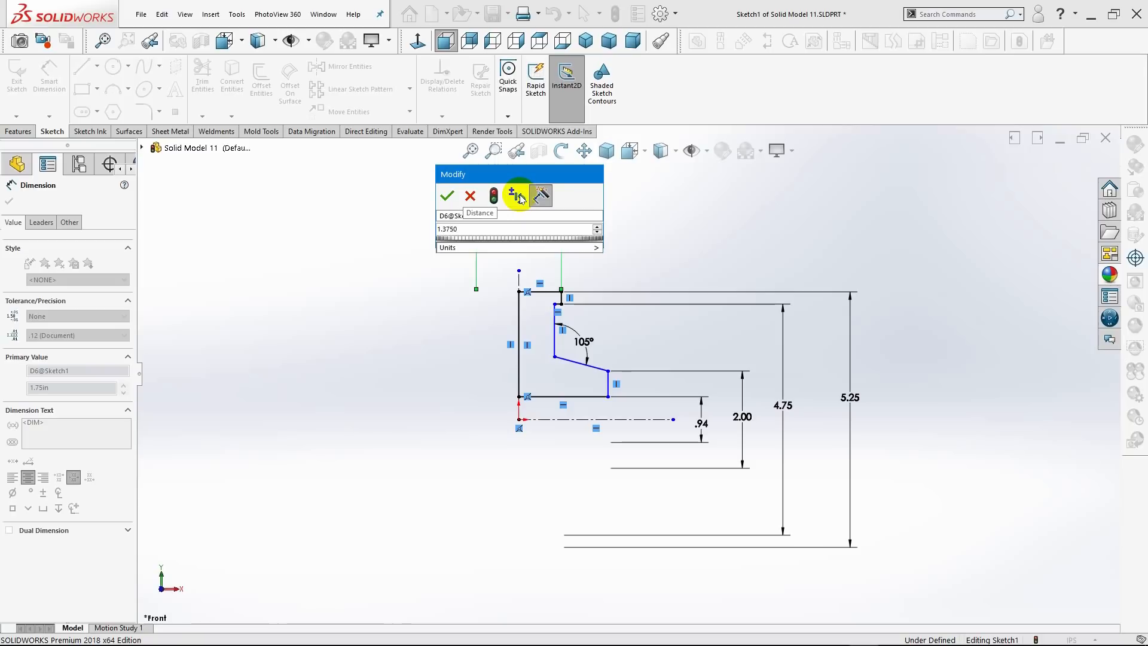
{"action": "key", "text": "Return"}
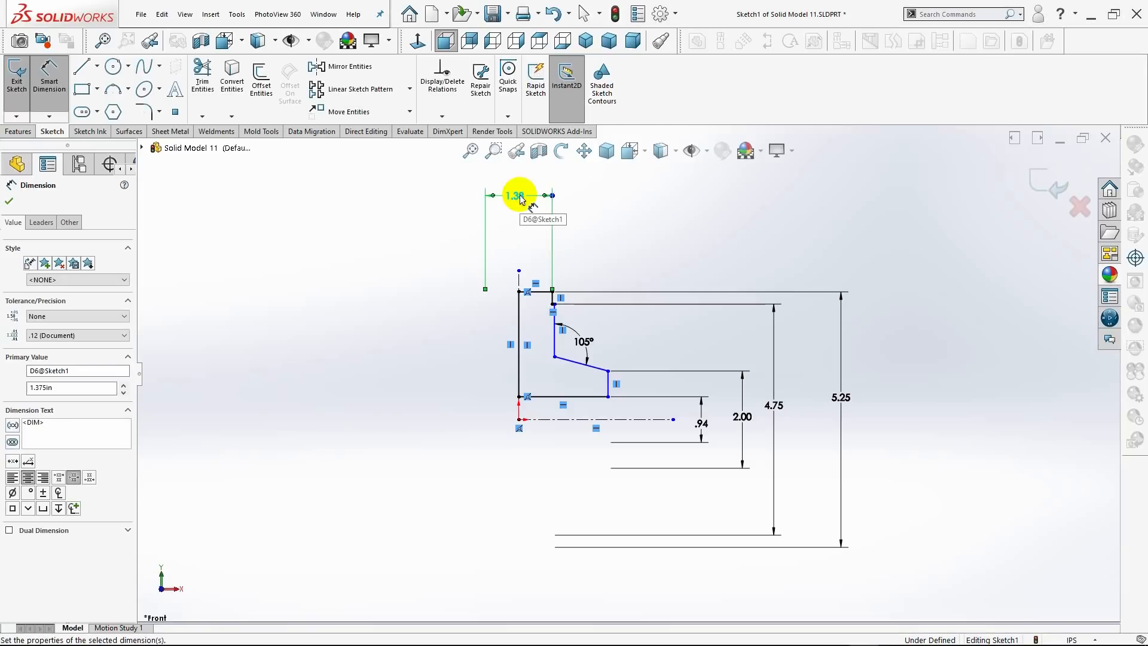
Add a .375 in doubled-distance dimension from the upper end of the inner vertical line about the vertical centerline.
{"action": "scroll", "coordinate": [556, 299], "scroll_direction": "up", "scroll_amount": 2}
{"action": "scroll", "coordinate": [555, 303], "scroll_direction": "down", "scroll_amount": 6}
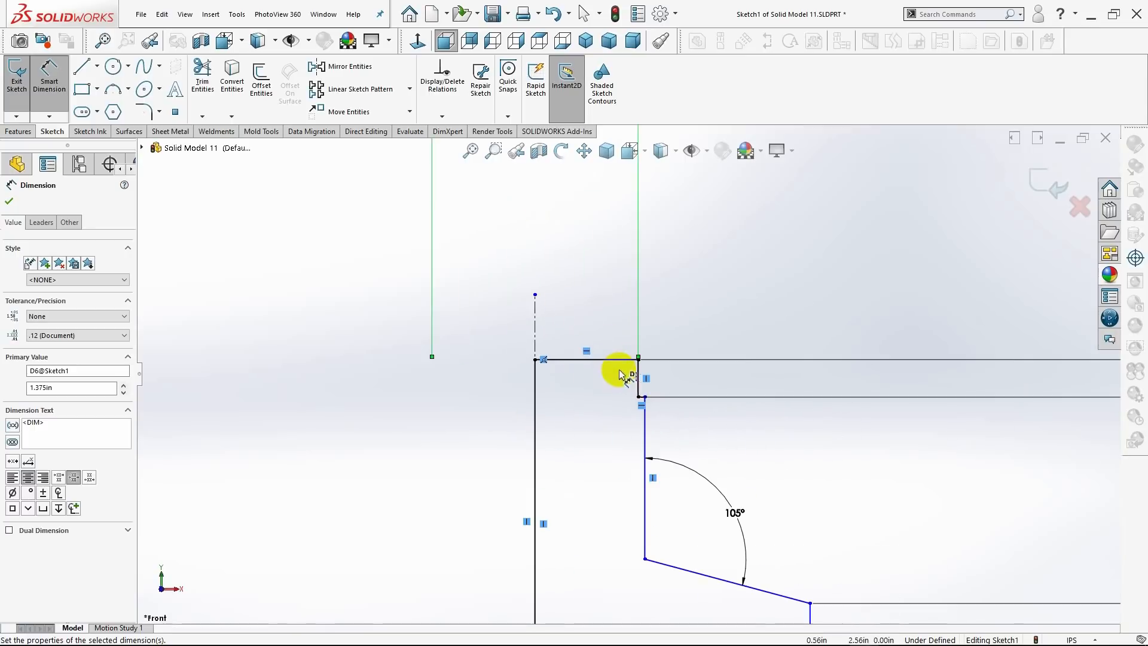
{"action": "left_click", "coordinate": [644, 397]}
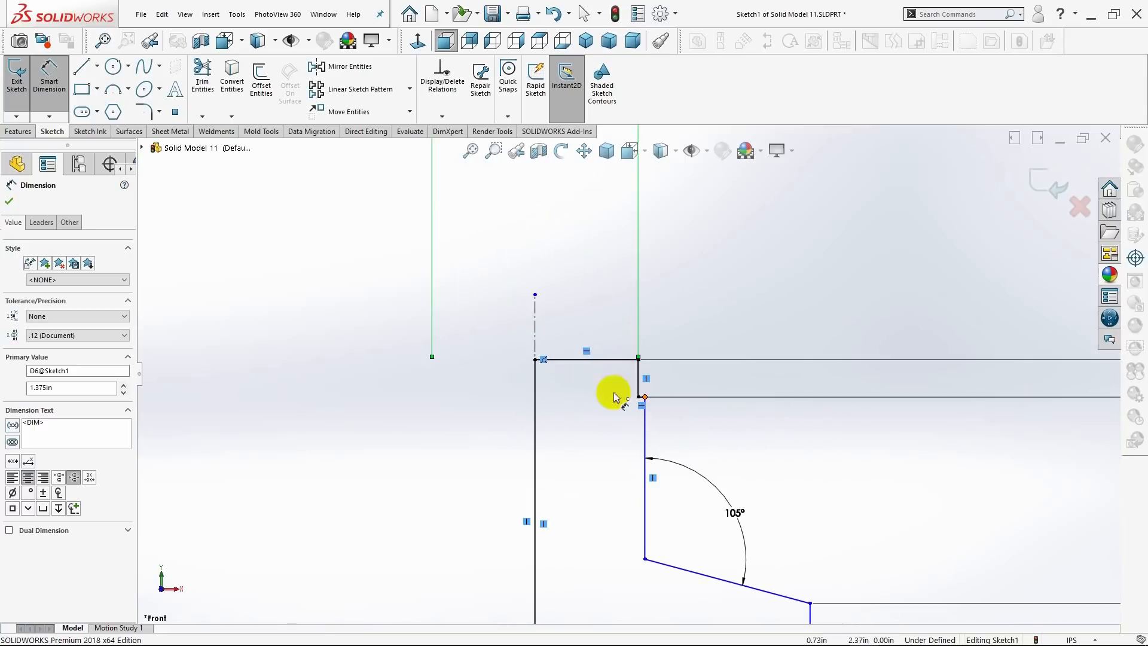
{"action": "left_click", "coordinate": [534, 367]}
{"action": "left_click", "coordinate": [534, 253]}
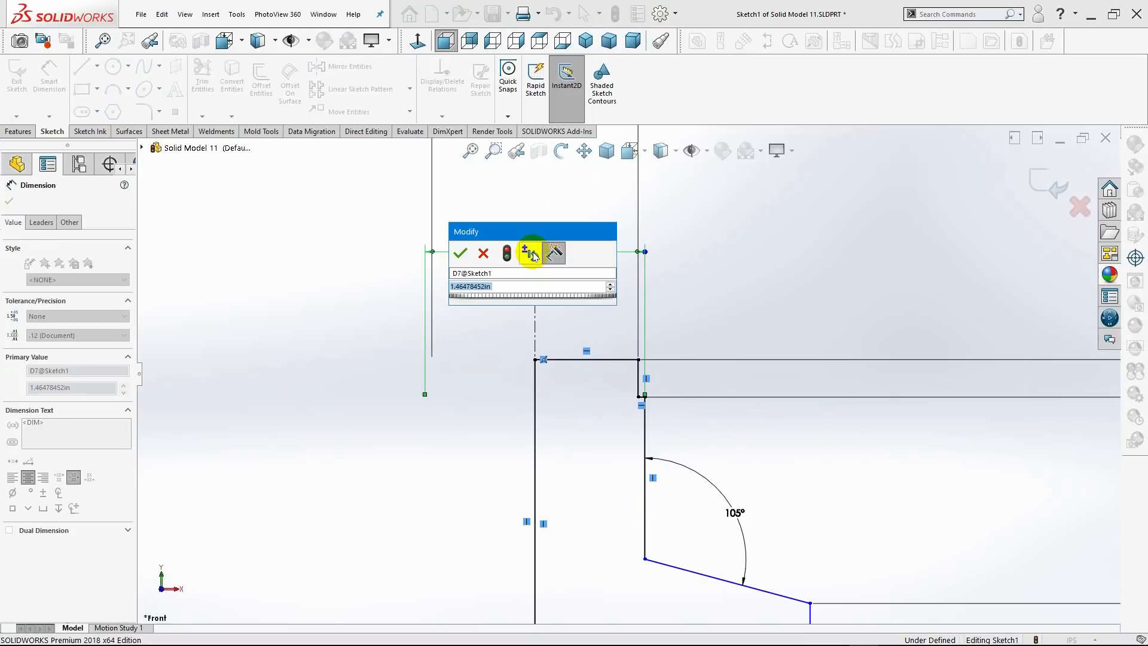
{"action": "type", "text": "="}
{"action": "type", "text": ".3"}
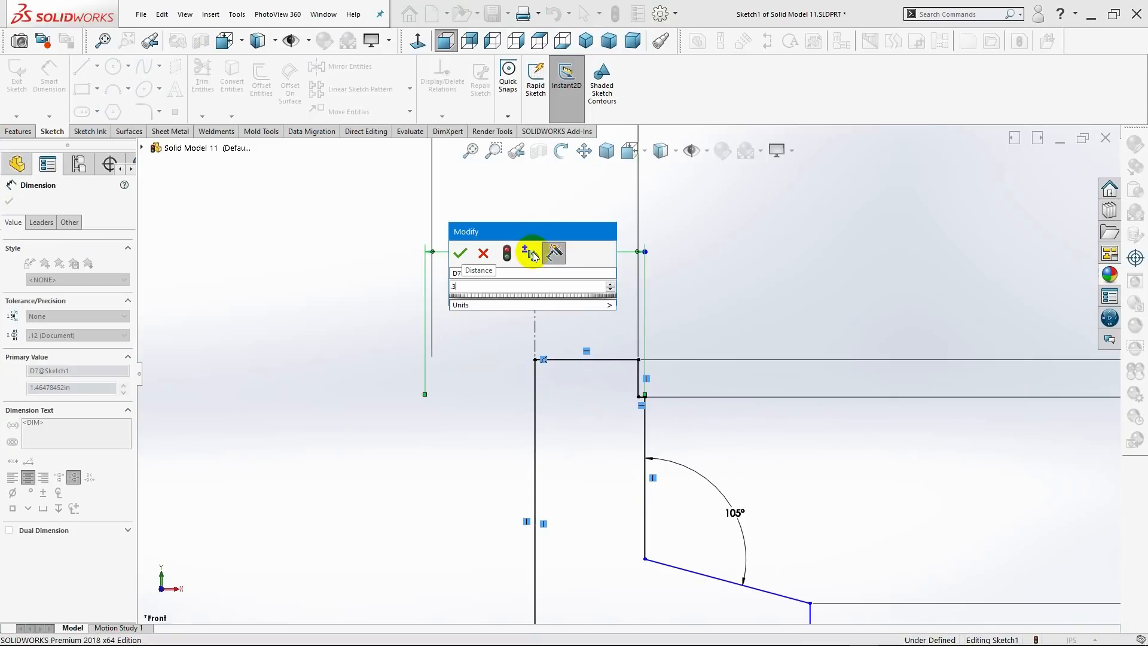
{"action": "type", "text": "750"}
{"action": "key", "text": "Return"}
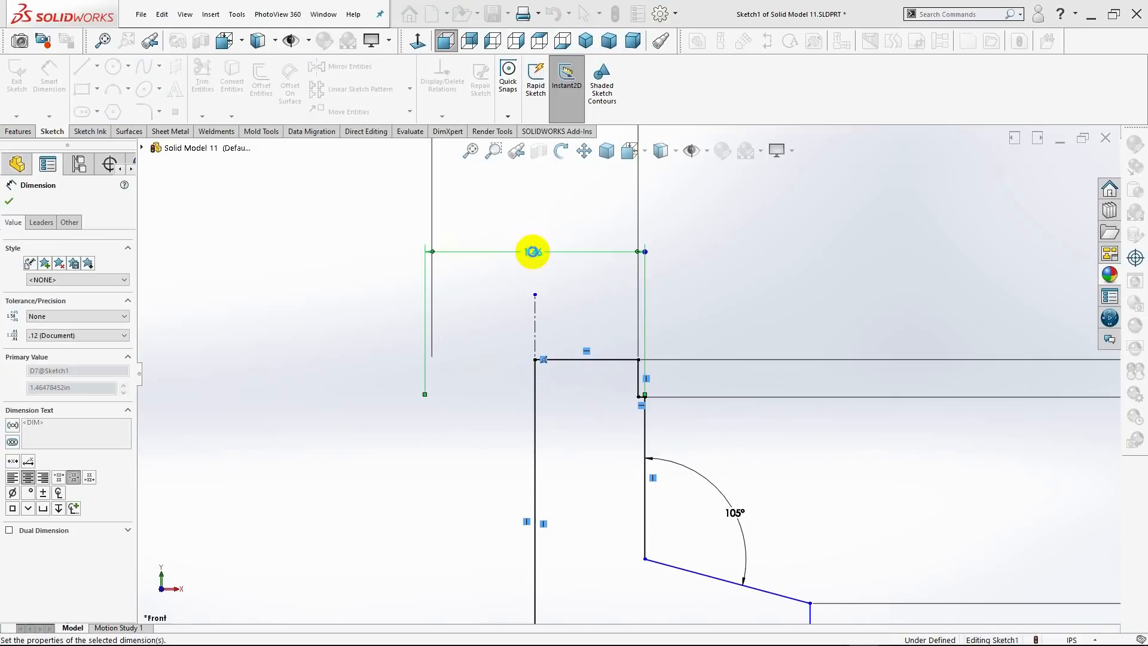
Add a 1.75 in doubled-distance dimension from the sloped line's lower end about the vertical centerline, and finish dimensioning.
{"action": "scroll", "coordinate": [653, 359], "scroll_direction": "up", "scroll_amount": 4}
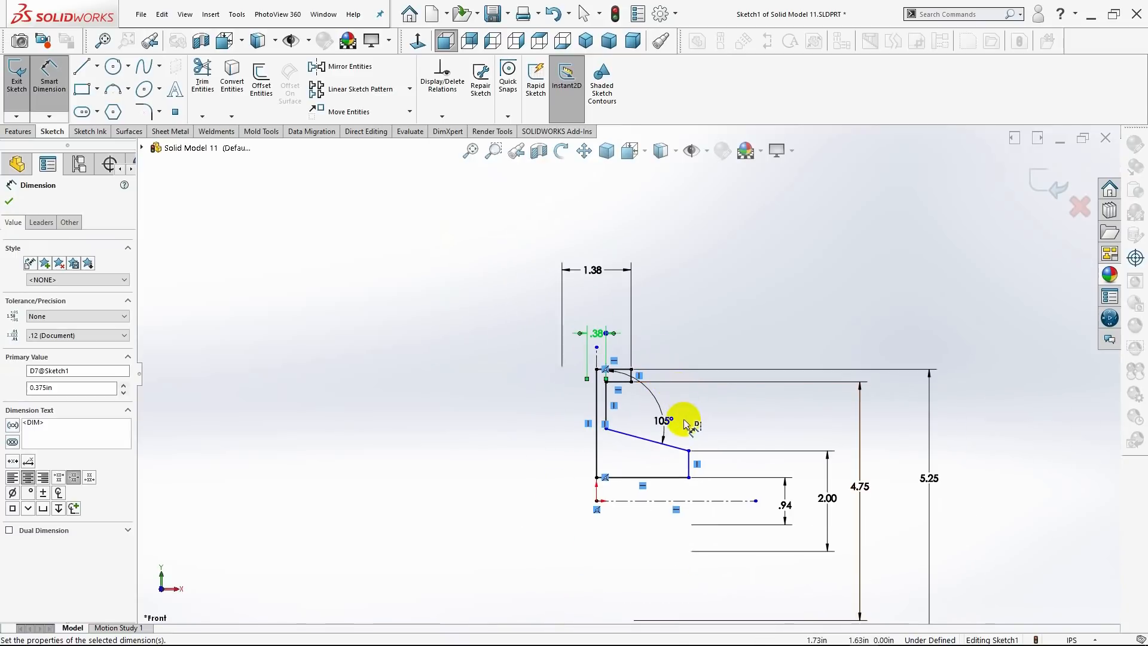
{"action": "left_click", "coordinate": [689, 451]}
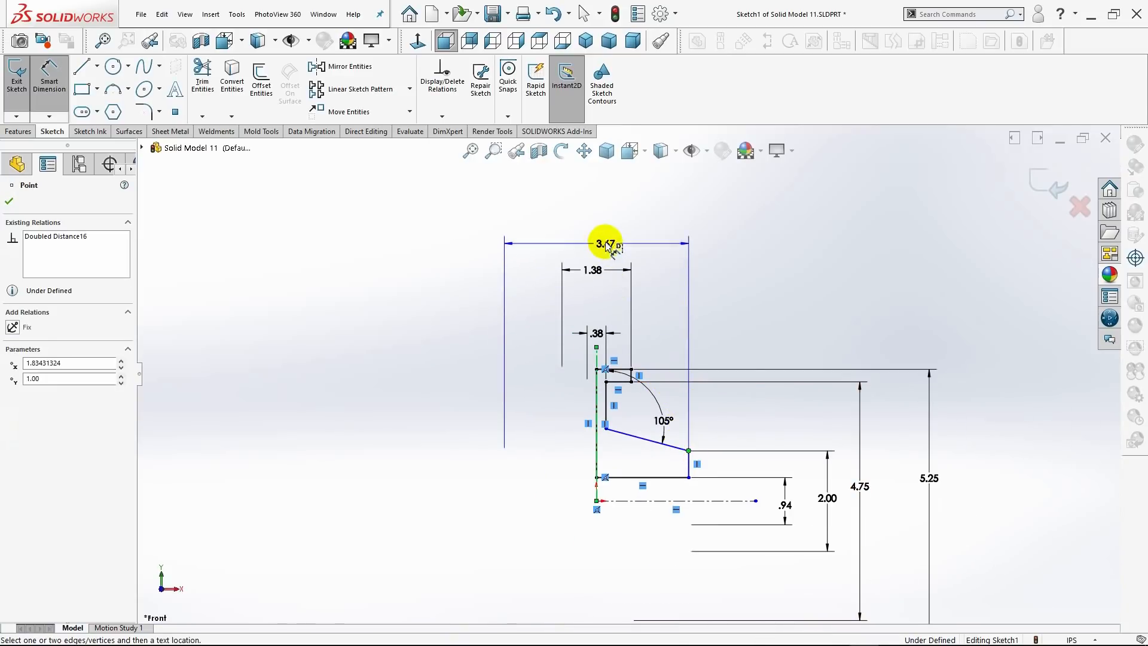
{"action": "left_click", "coordinate": [605, 244]}
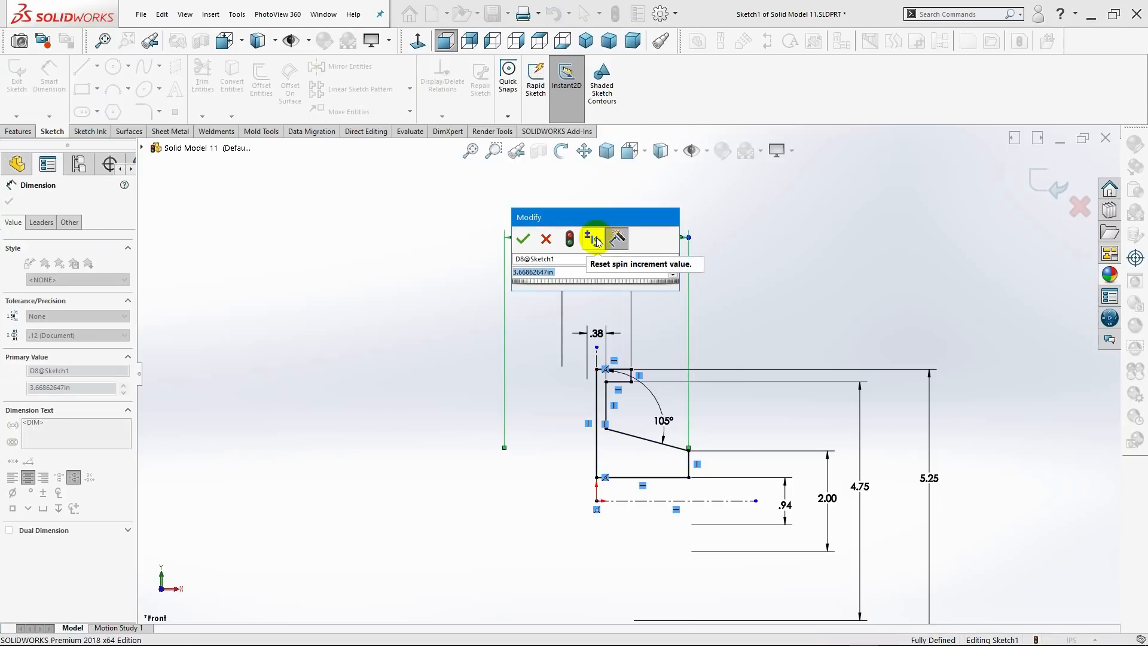
{"action": "type", "text": "1.750"}
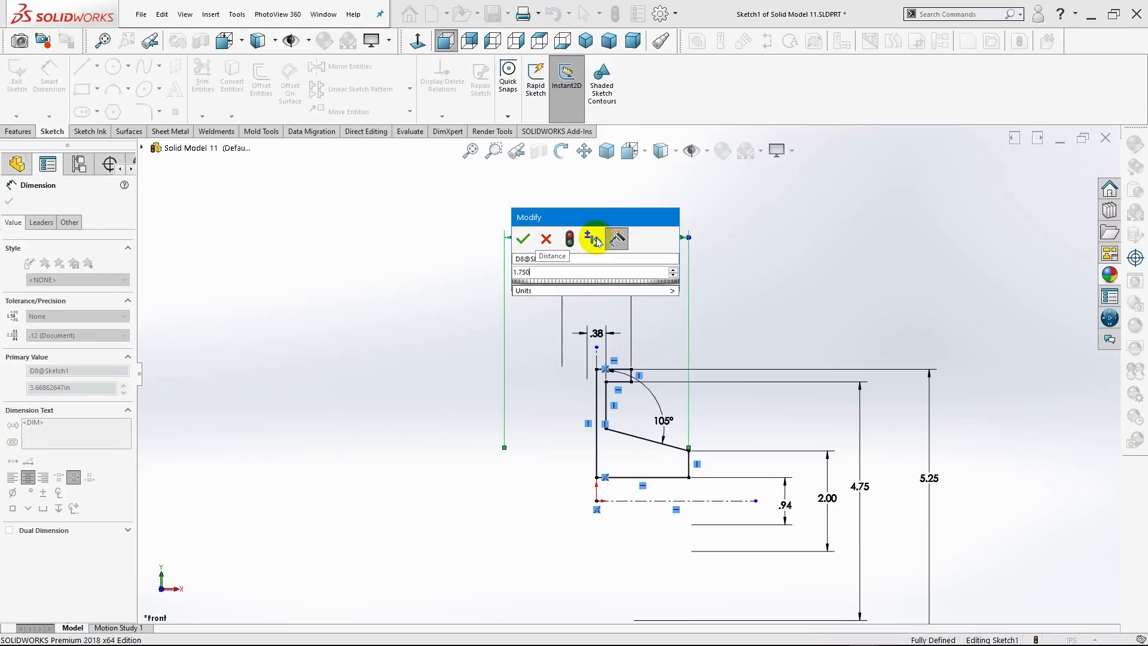
{"action": "key", "text": "Return"}
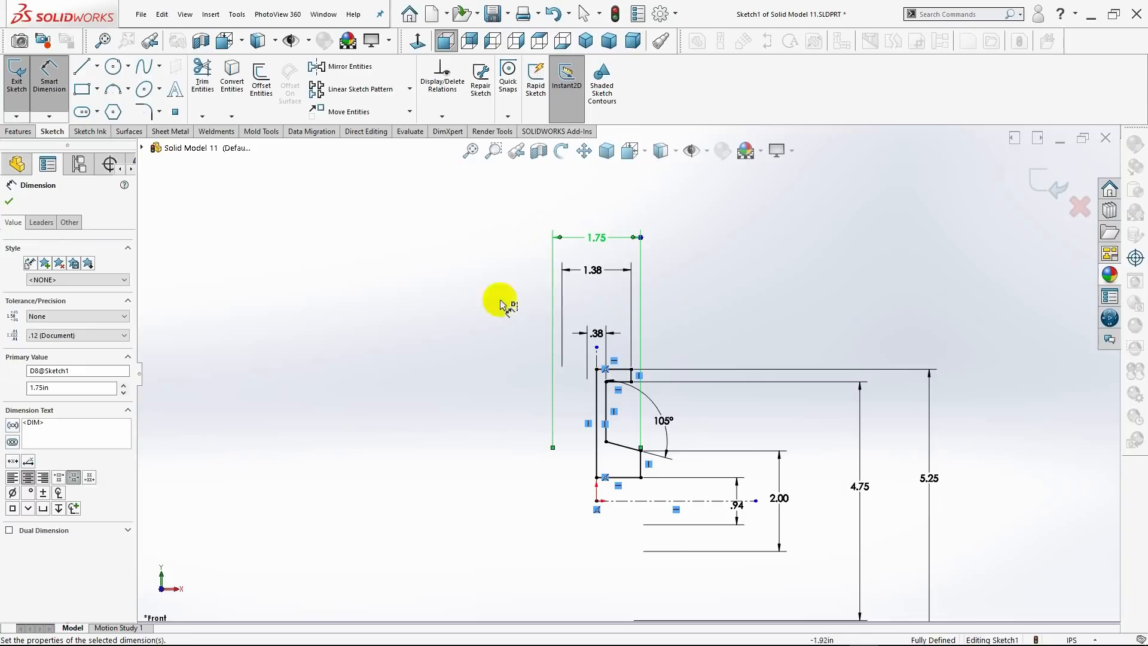
{"action": "left_click", "coordinate": [10, 202]}
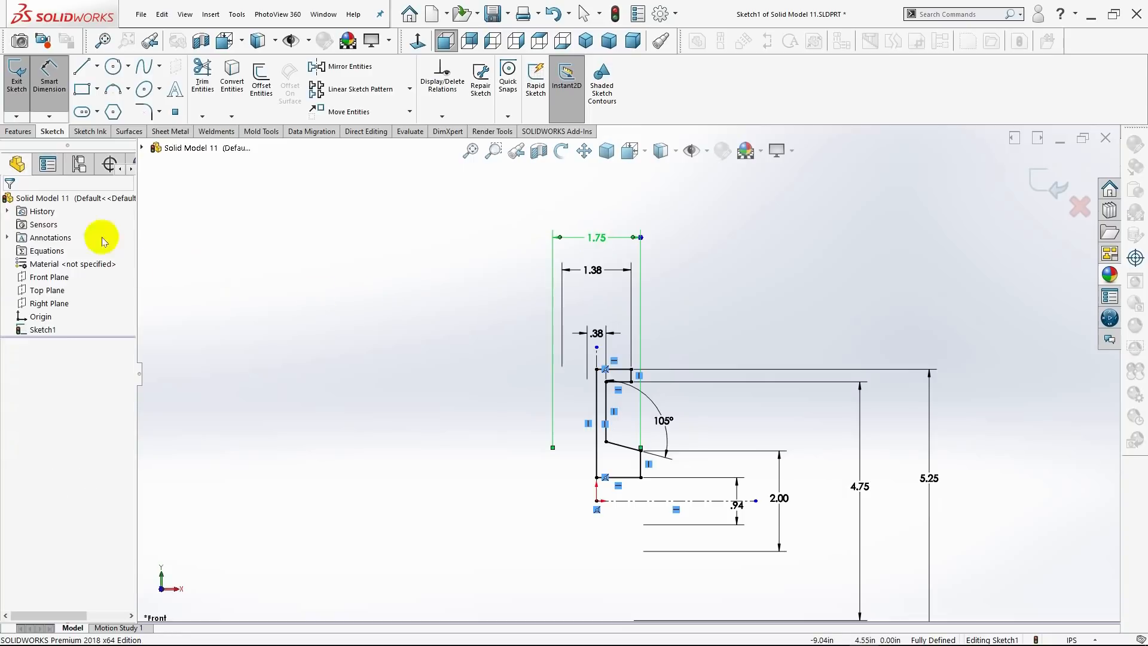
{"action": "key", "text": "Escape"}
Reposition the 1.38, 1.75, 105°, 2.00, 4.75 and .94 dimensions so they are evenly spaced around the profile.
{"action": "left_click", "coordinate": [592, 276]}
{"action": "left_click_drag", "start_coordinate": [592, 277], "coordinate": [591, 288]}
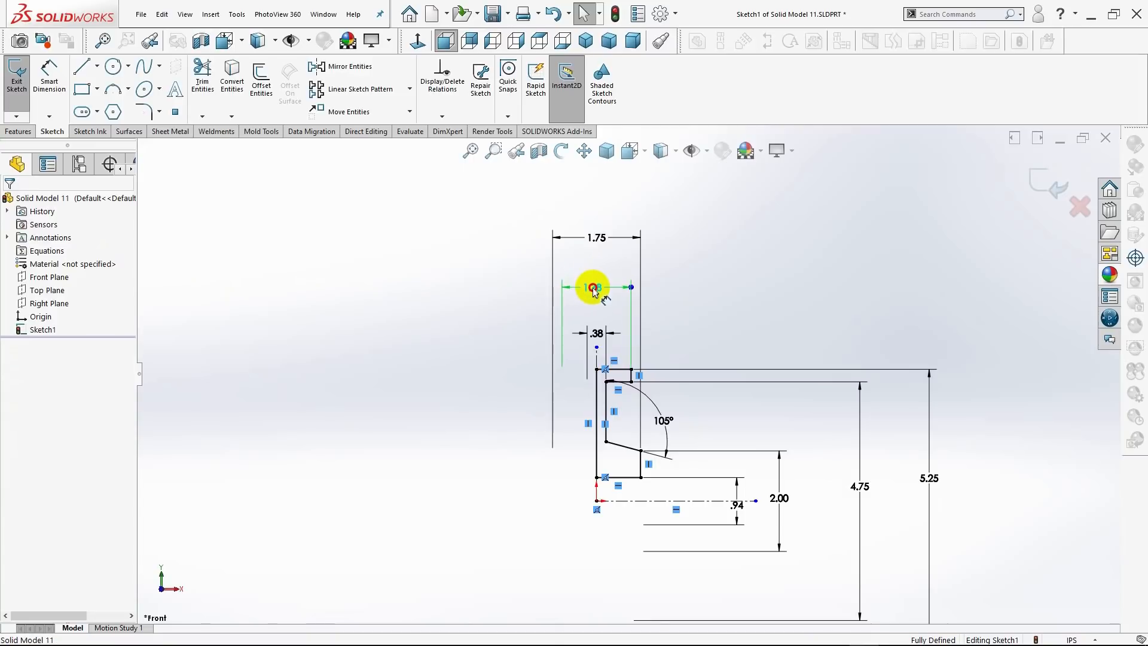
{"action": "left_click_drag", "start_coordinate": [594, 237], "coordinate": [595, 255]}
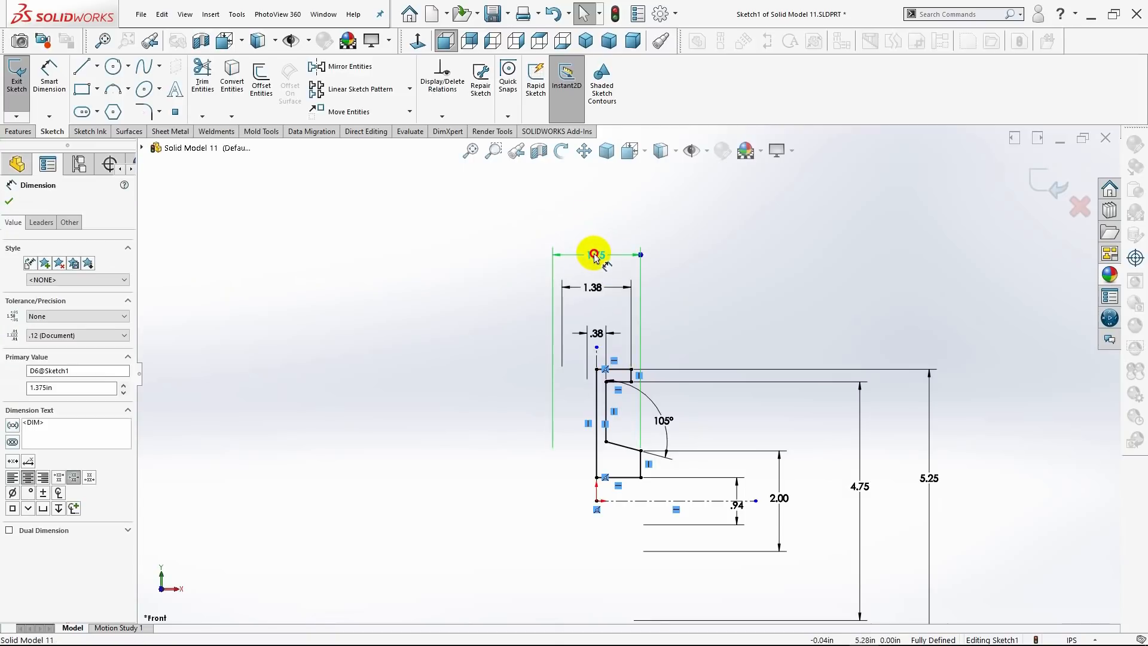
{"action": "left_click_drag", "start_coordinate": [661, 421], "coordinate": [626, 425]}
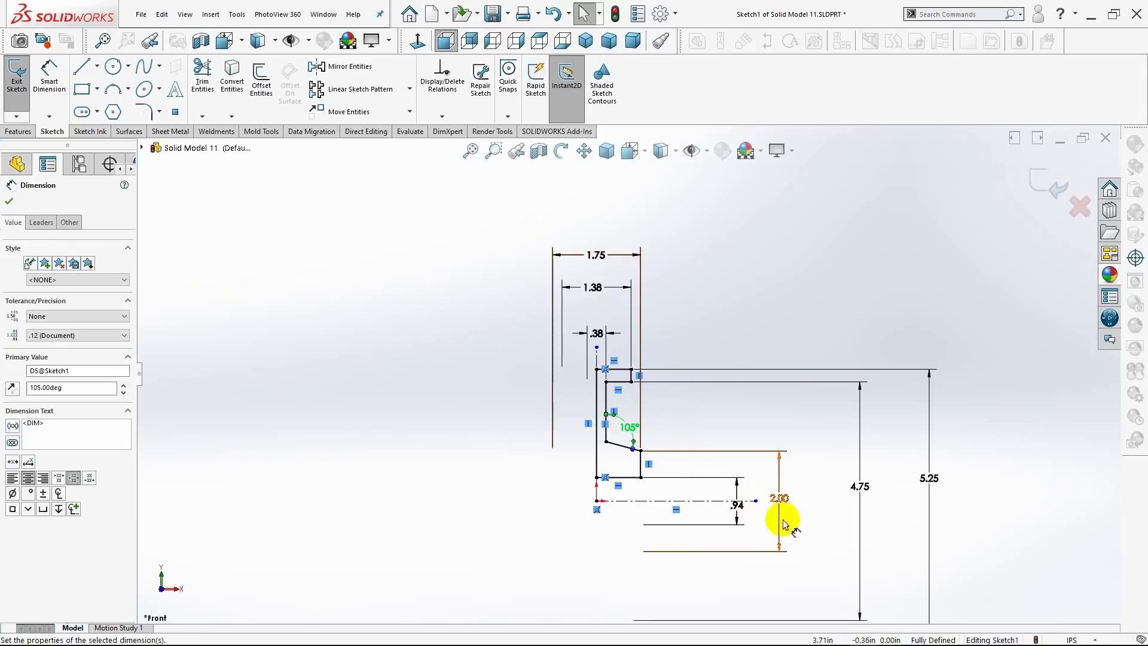
{"action": "left_click_drag", "start_coordinate": [780, 500], "coordinate": [886, 490]}
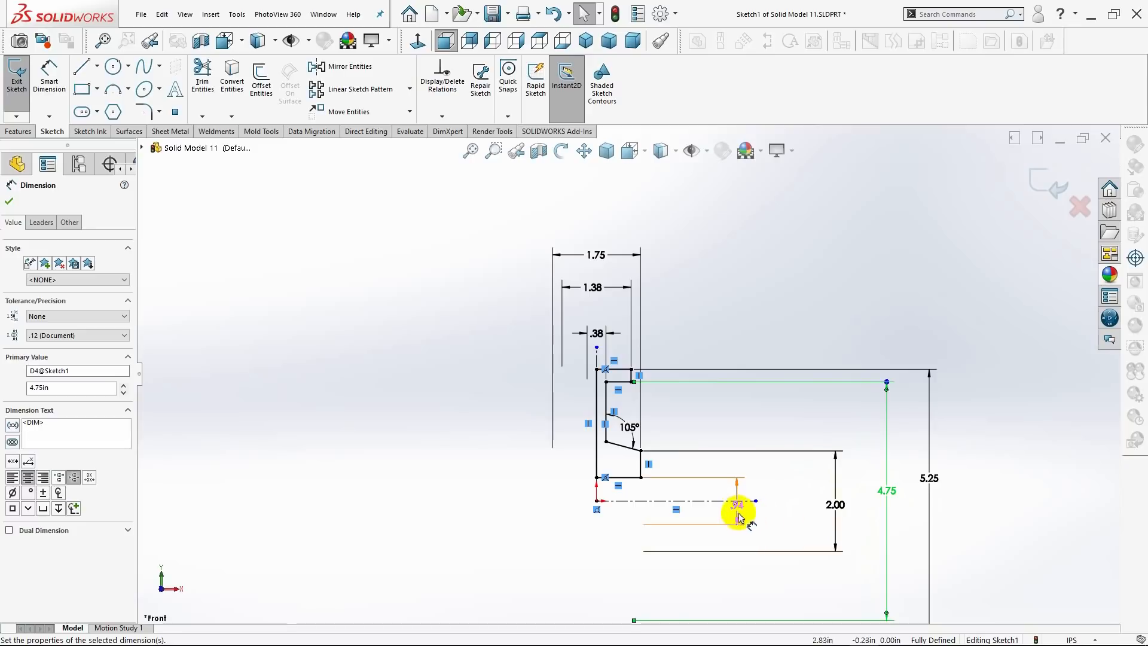
{"action": "left_click_drag", "start_coordinate": [737, 506], "coordinate": [791, 504]}
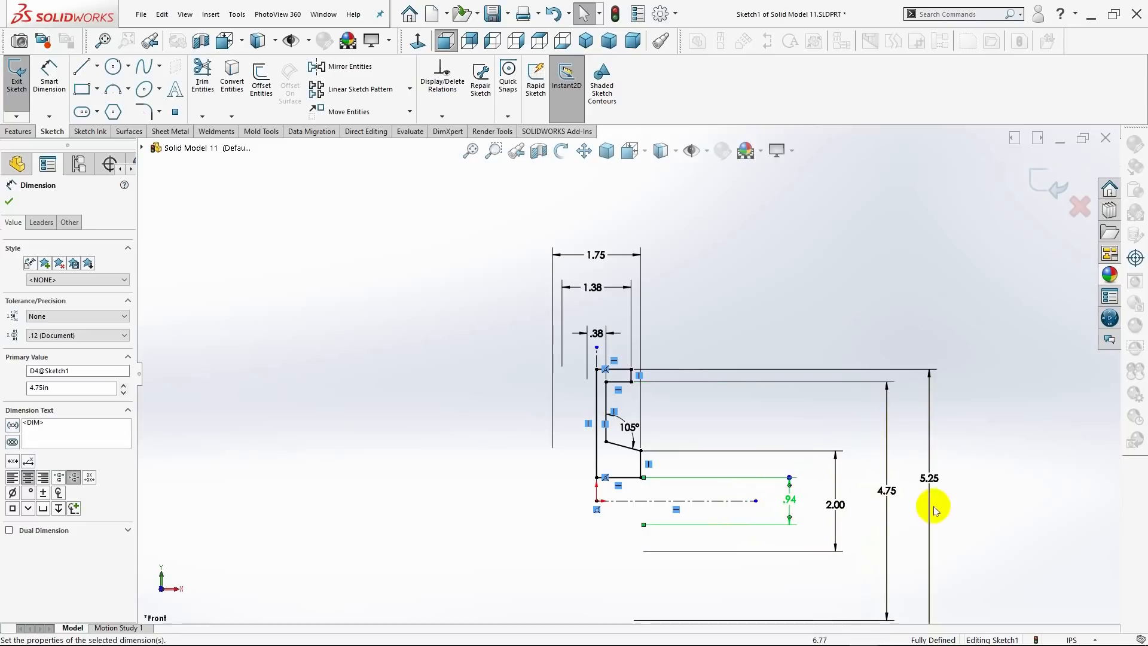
Line up the .94, 2.00, 4.75 and 5.25 dimension texts beside the profile and close the dimension properties.
{"action": "key", "text": "z"}
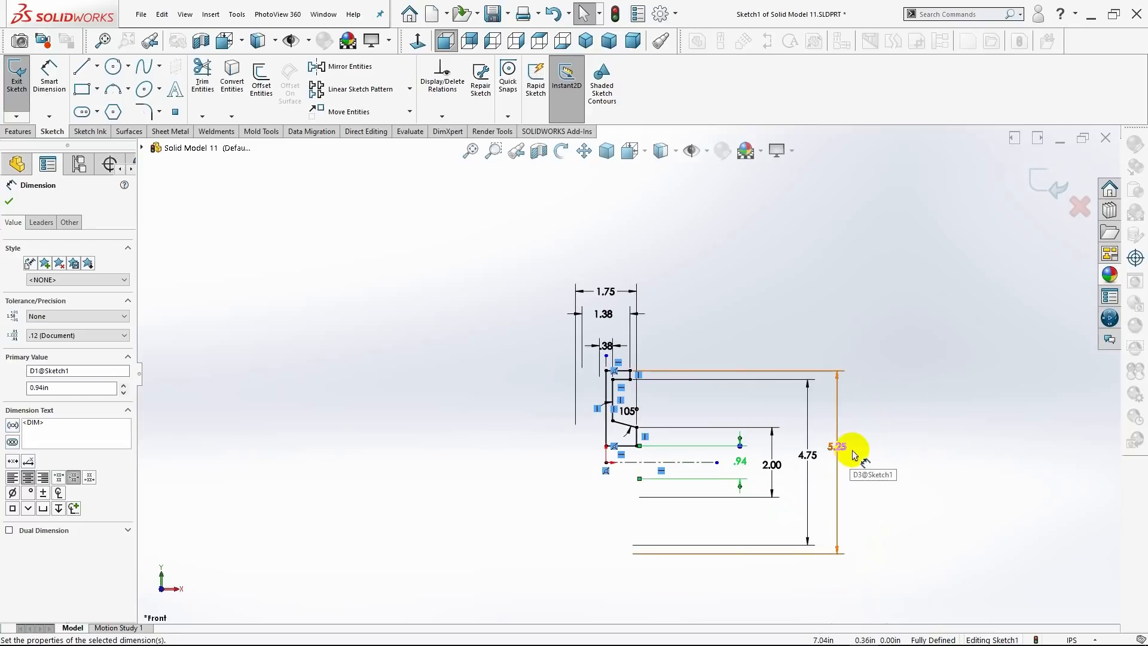
{"action": "scroll", "coordinate": [857, 453], "scroll_direction": "up", "scroll_amount": 1}
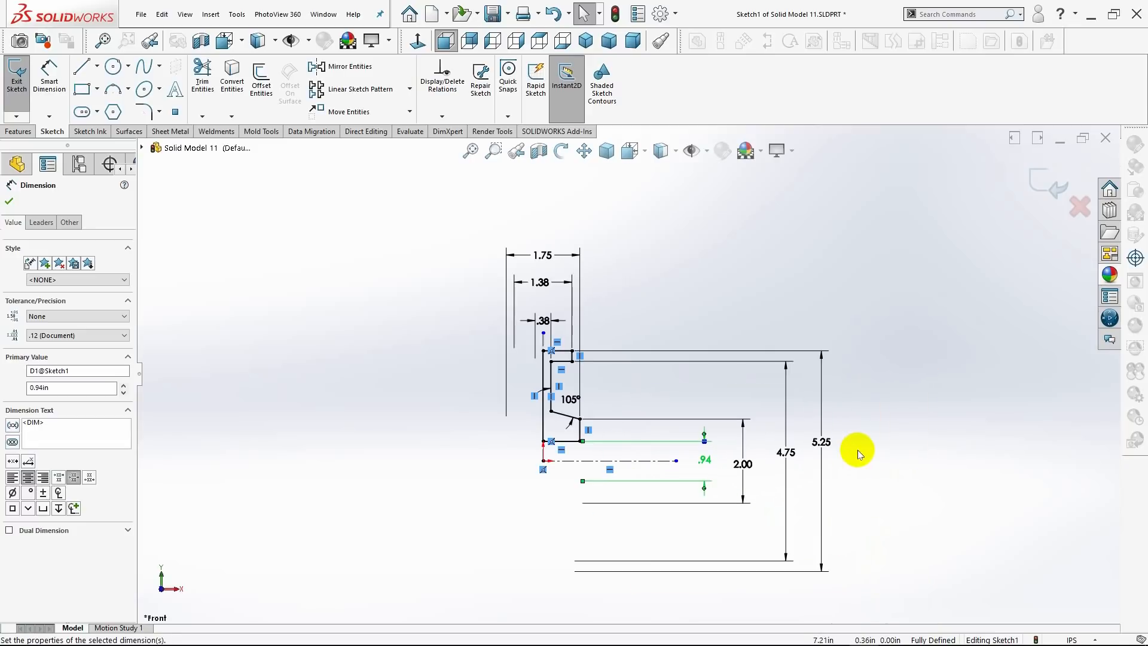
{"action": "left_click", "coordinate": [741, 461]}
{"action": "left_click_drag", "start_coordinate": [788, 453], "coordinate": [827, 455]}
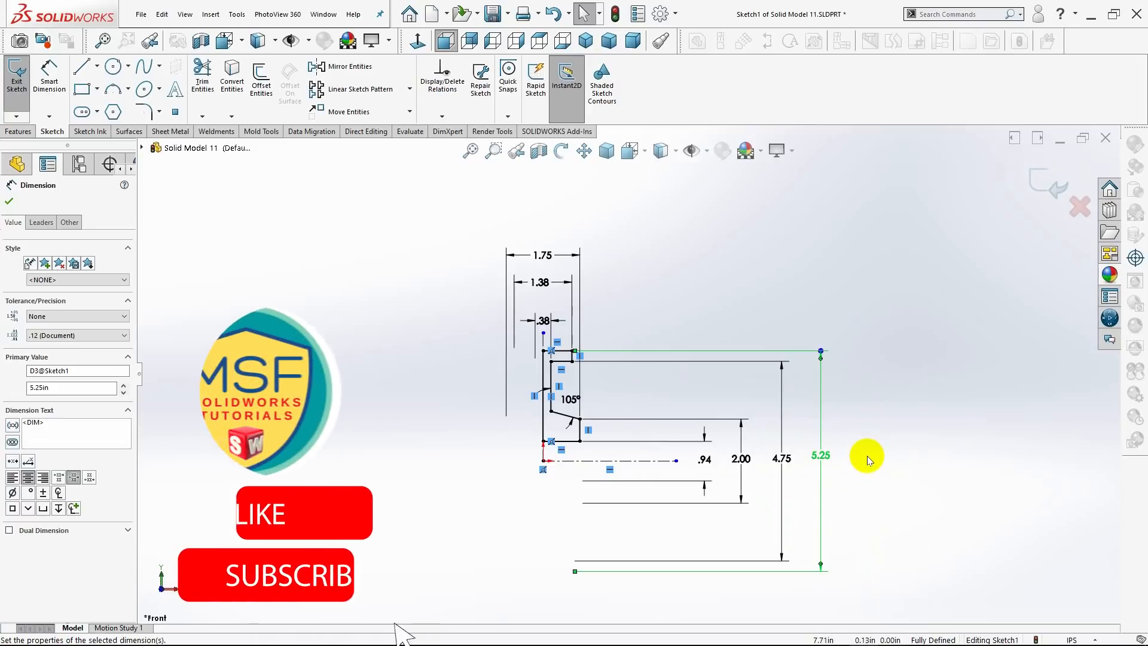
{"action": "left_click", "coordinate": [15, 204]}
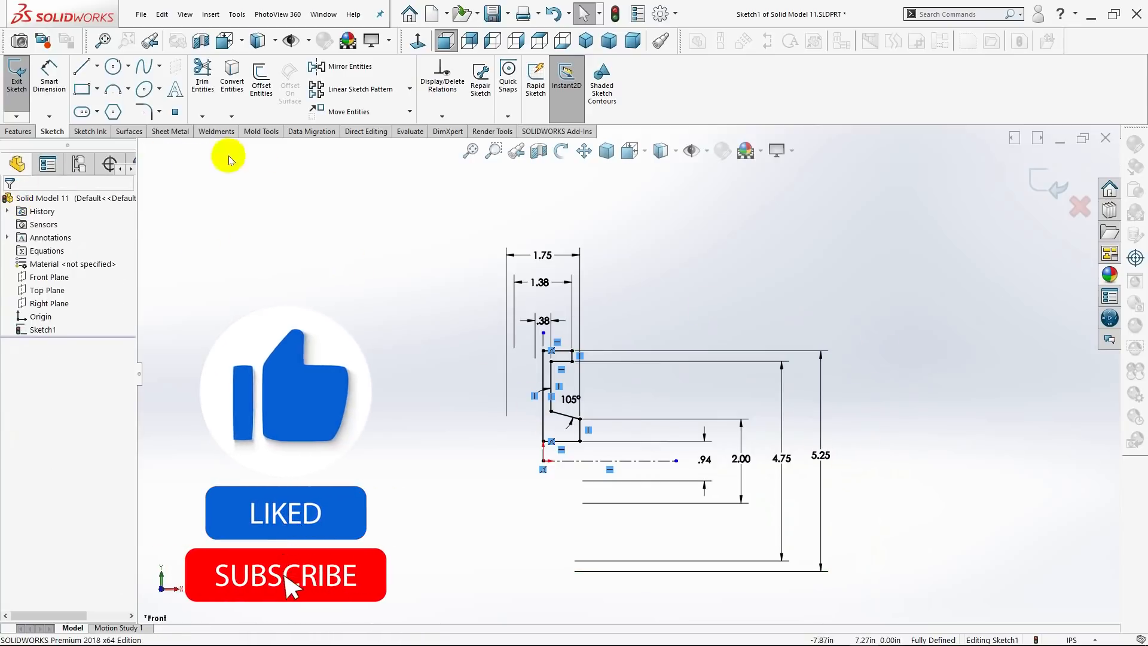
Revolve the profile 360° about the horizontal centerline into a solid wheel.
{"action": "left_click", "coordinate": [583, 41]}
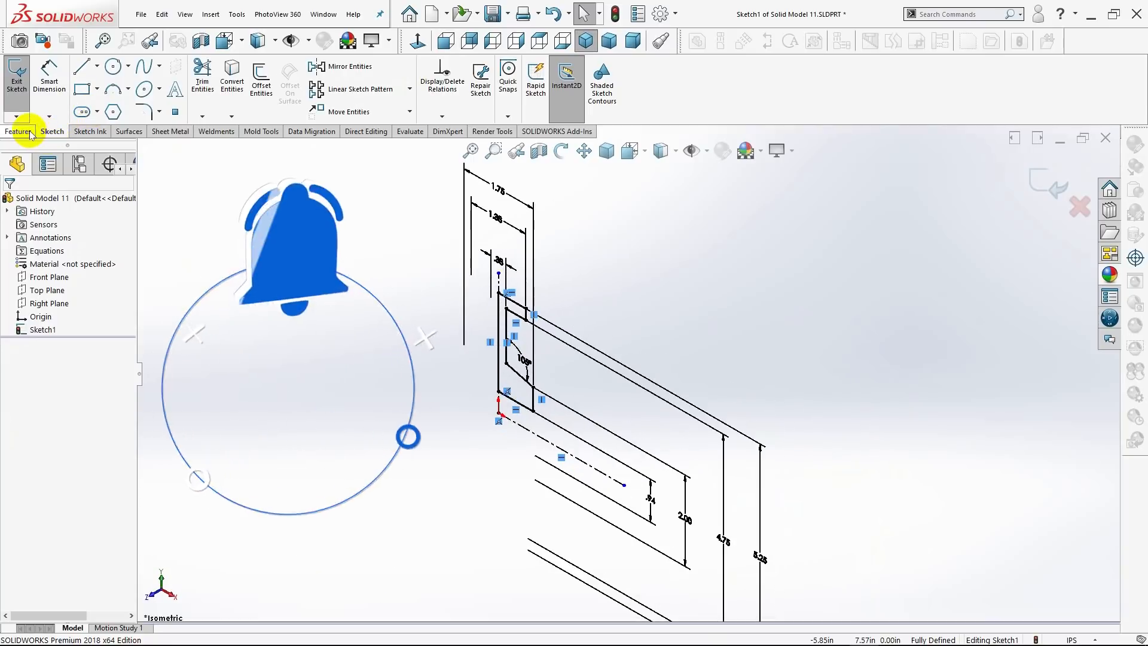
{"action": "left_click", "coordinate": [27, 131]}
{"action": "left_click", "coordinate": [57, 78]}
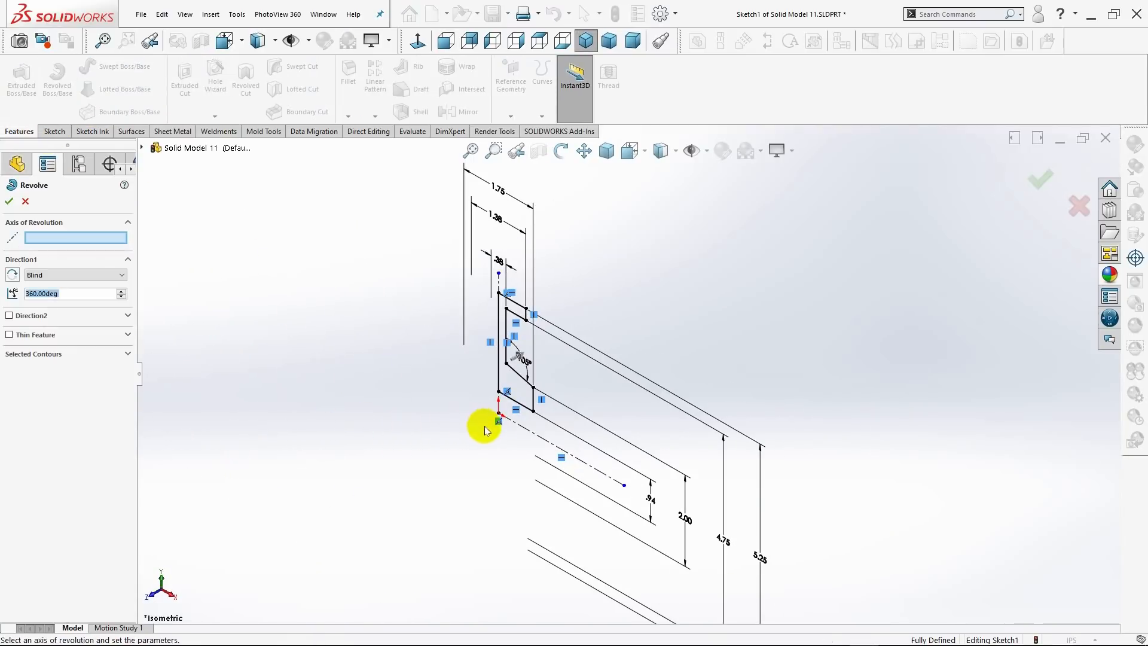
{"action": "left_click", "coordinate": [520, 431]}
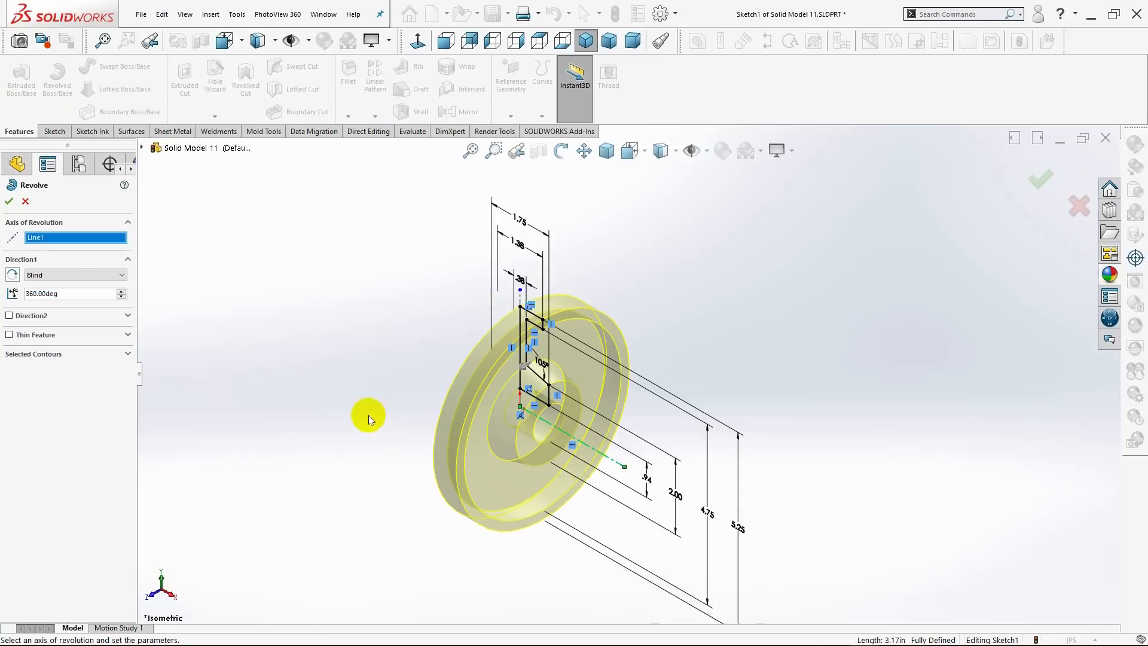
{"action": "left_click", "coordinate": [9, 202]}
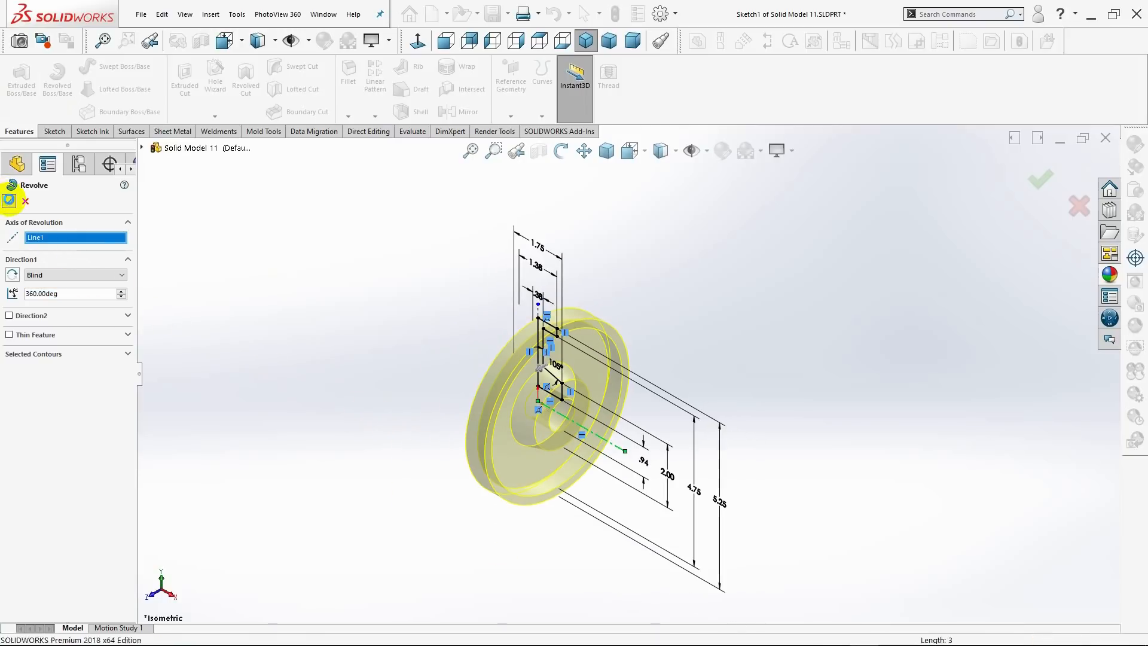
{"action": "left_click", "coordinate": [308, 336]}
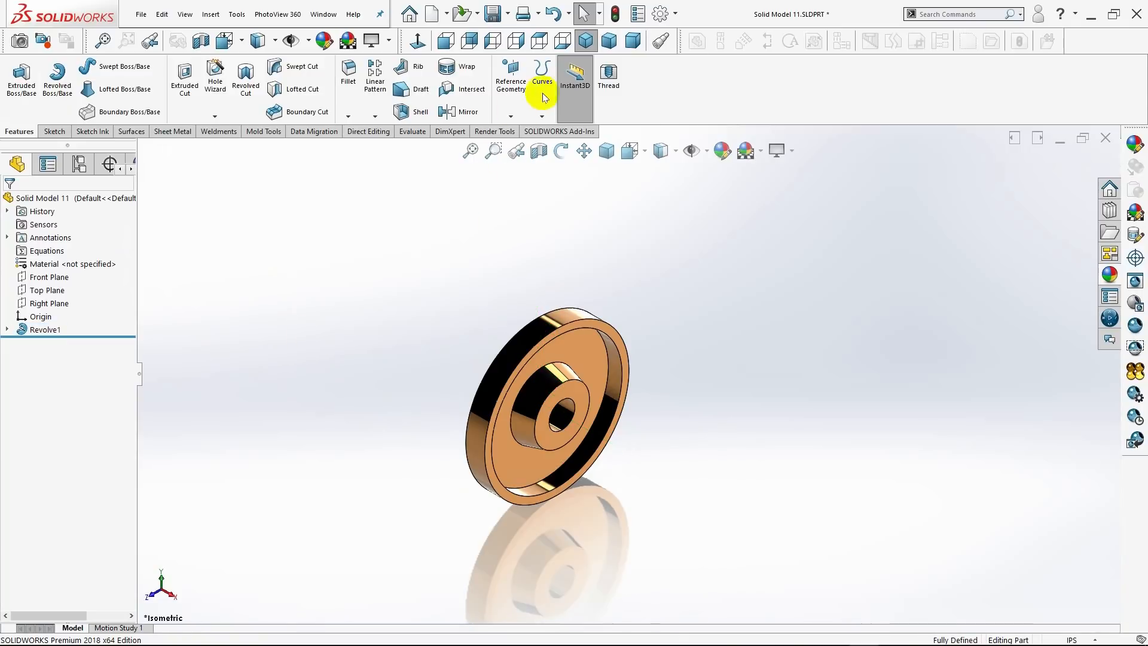
Apply the Plain White scene and show the part in isometric view.
{"action": "left_click", "coordinate": [585, 42]}
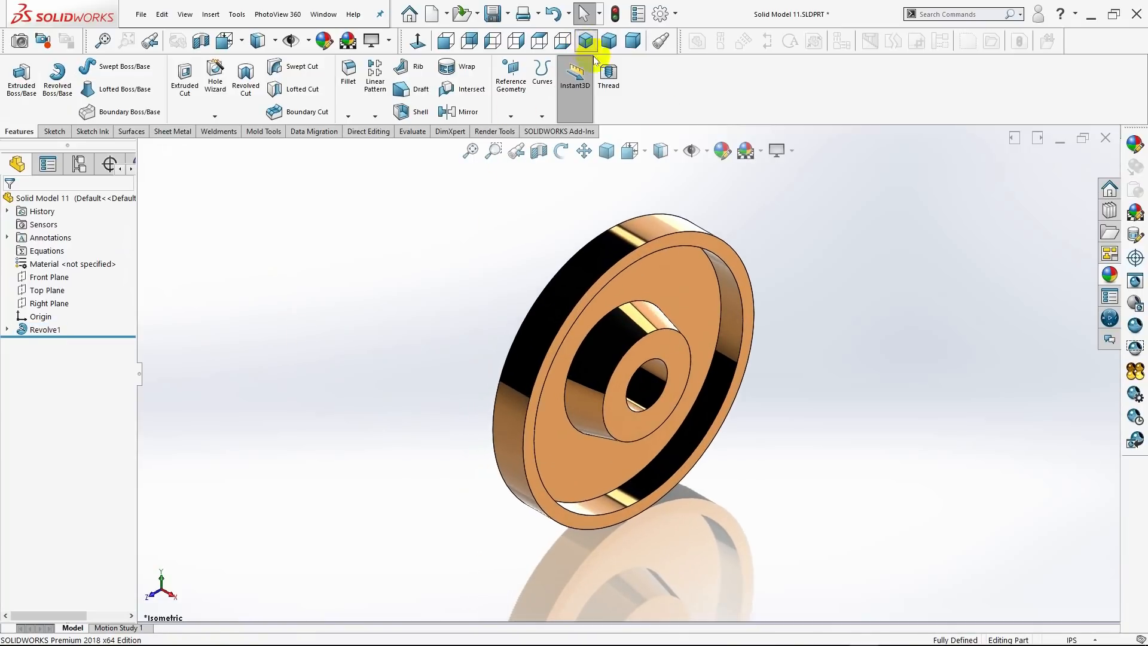
{"action": "left_click", "coordinate": [760, 151]}
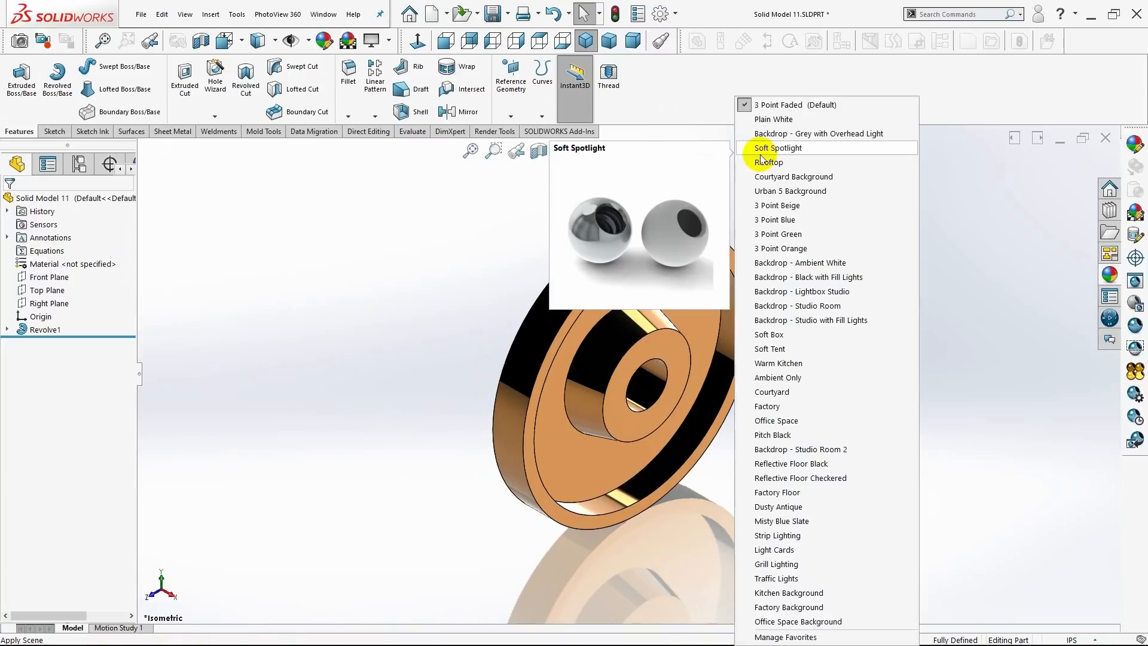
{"action": "left_click", "coordinate": [758, 119]}
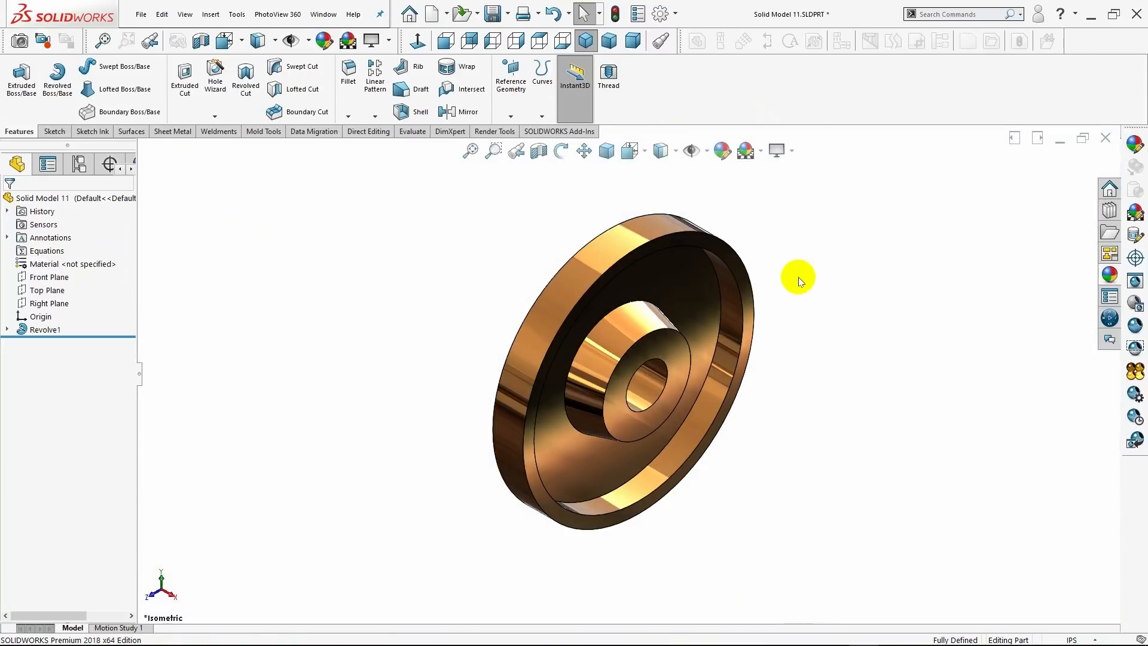
{"action": "mouse_move", "coordinate": [798, 278]}
{"action": "middle_mouse_down"}
{"action": "mouse_move", "coordinate": [748, 248]}
{"action": "mouse_move", "coordinate": [879, 289]}
{"action": "mouse_move", "coordinate": [774, 256]}
{"action": "mouse_move", "coordinate": [787, 261]}
{"action": "middle_mouse_up"}
{"action": "left_click", "coordinate": [586, 40]}
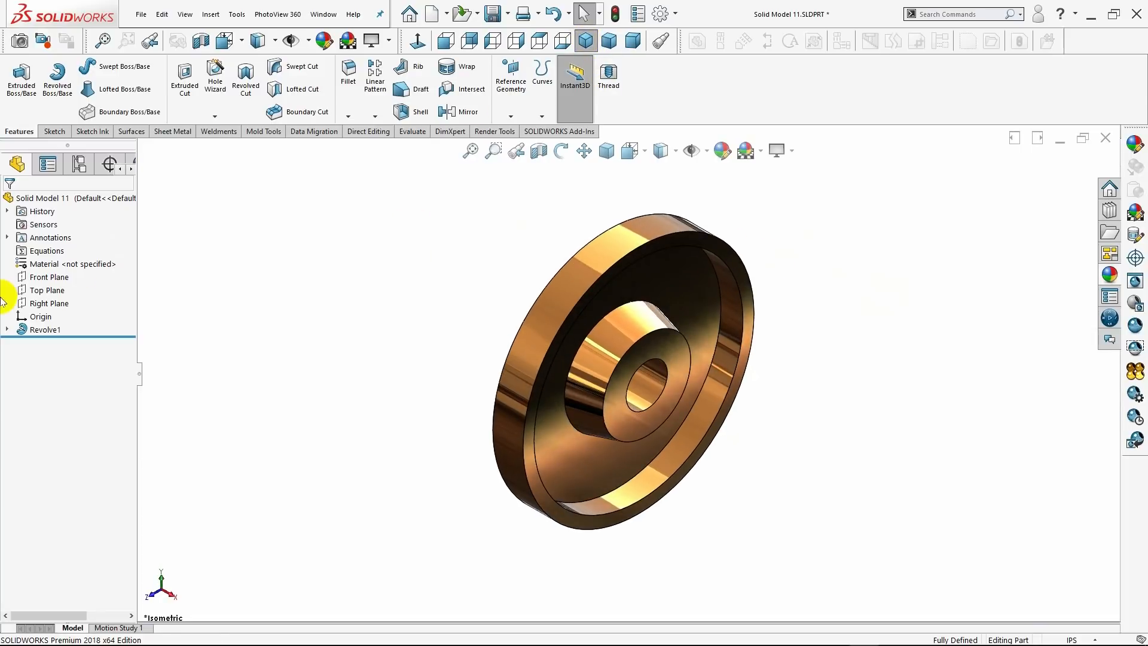
Change the sketch plane of the revolve's profile sketch to the Right Plane.
{"action": "left_click", "coordinate": [7, 331]}
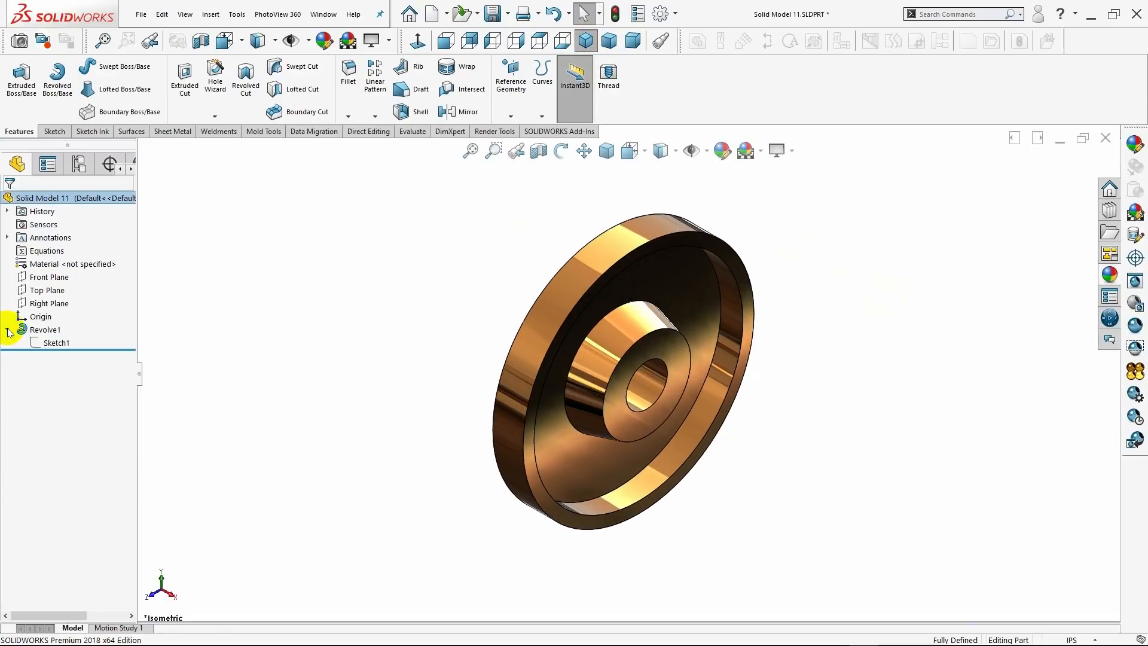
{"action": "left_click", "coordinate": [59, 342]}
{"action": "right_click", "coordinate": [60, 342]}
{"action": "left_click", "coordinate": [94, 303]}
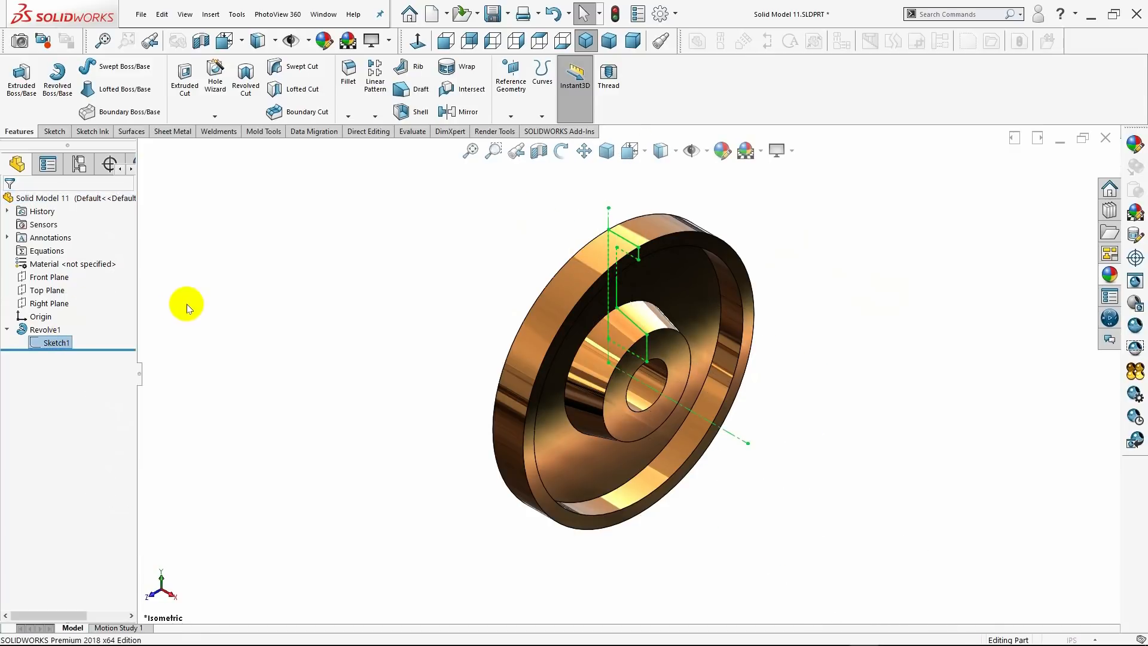
{"action": "left_click", "coordinate": [142, 148]}
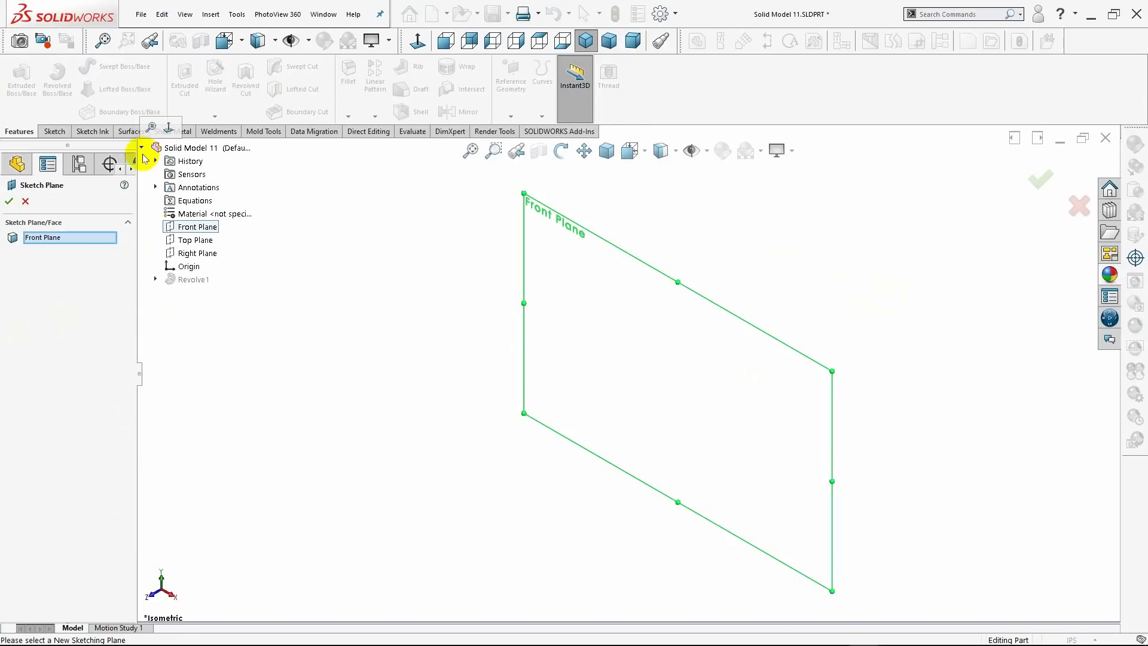
{"action": "left_click", "coordinate": [183, 256]}
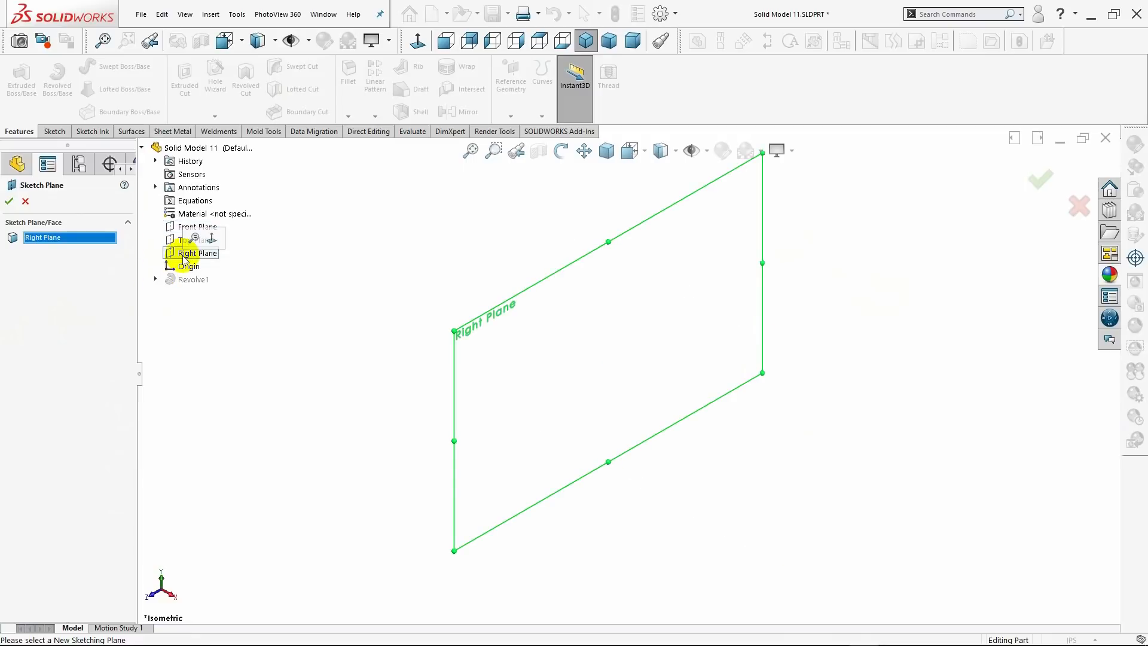
{"action": "left_click", "coordinate": [9, 201]}
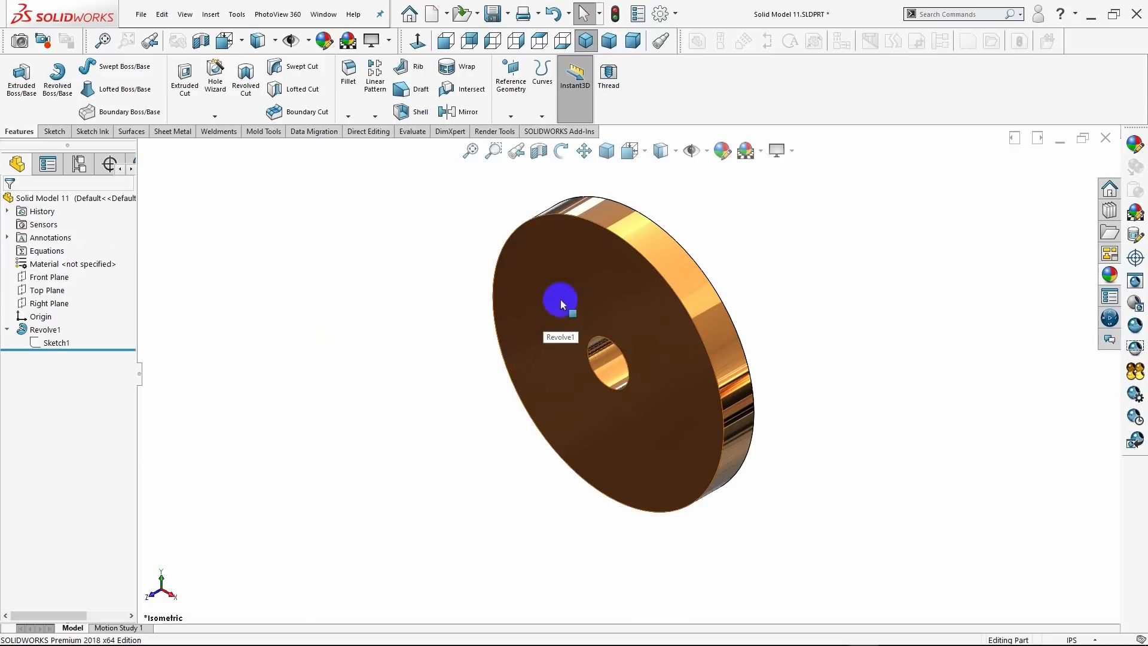
Mirror the revolved feature about its flat back face to make the wheel symmetrical.
{"action": "left_click", "coordinate": [579, 290]}
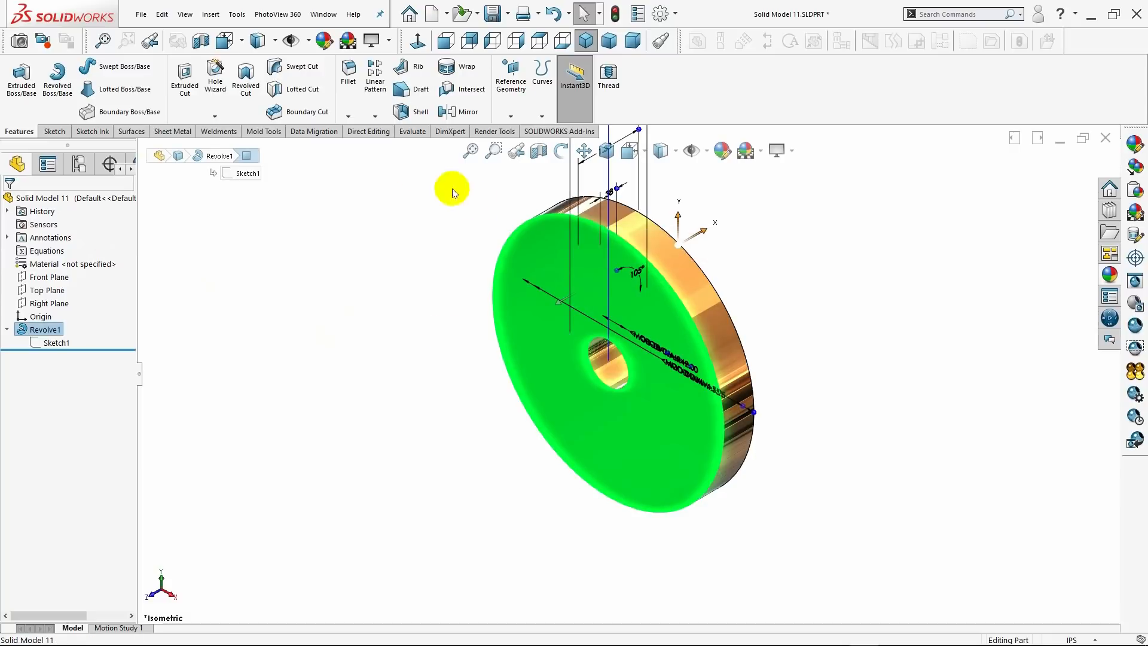
{"action": "left_click", "coordinate": [464, 112]}
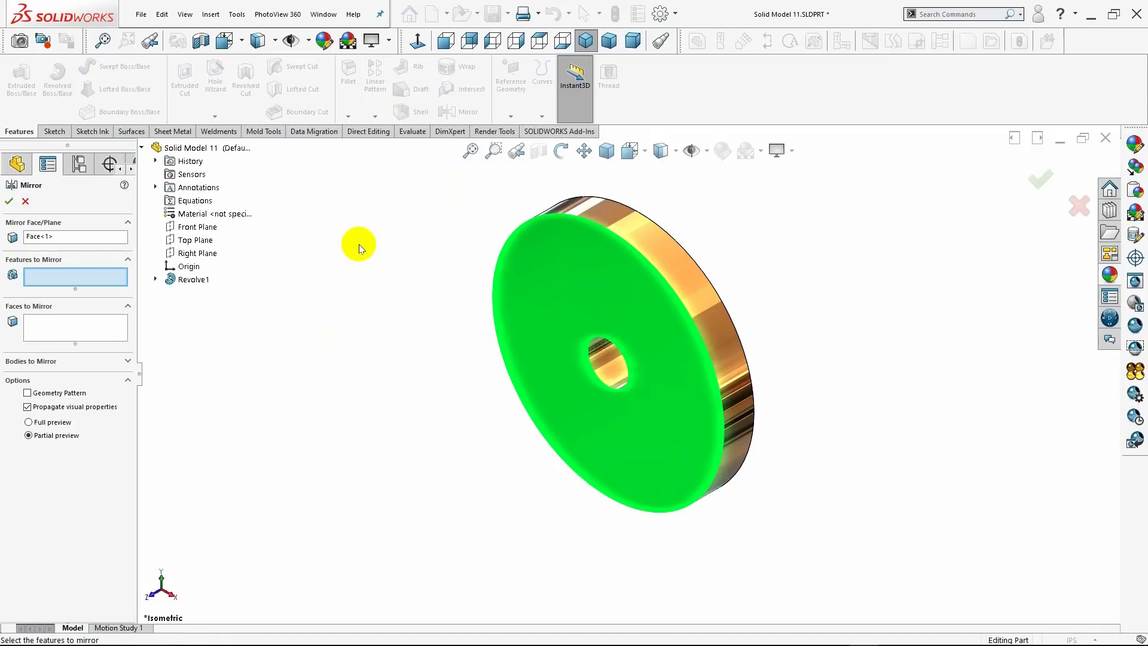
{"action": "left_click", "coordinate": [191, 280]}
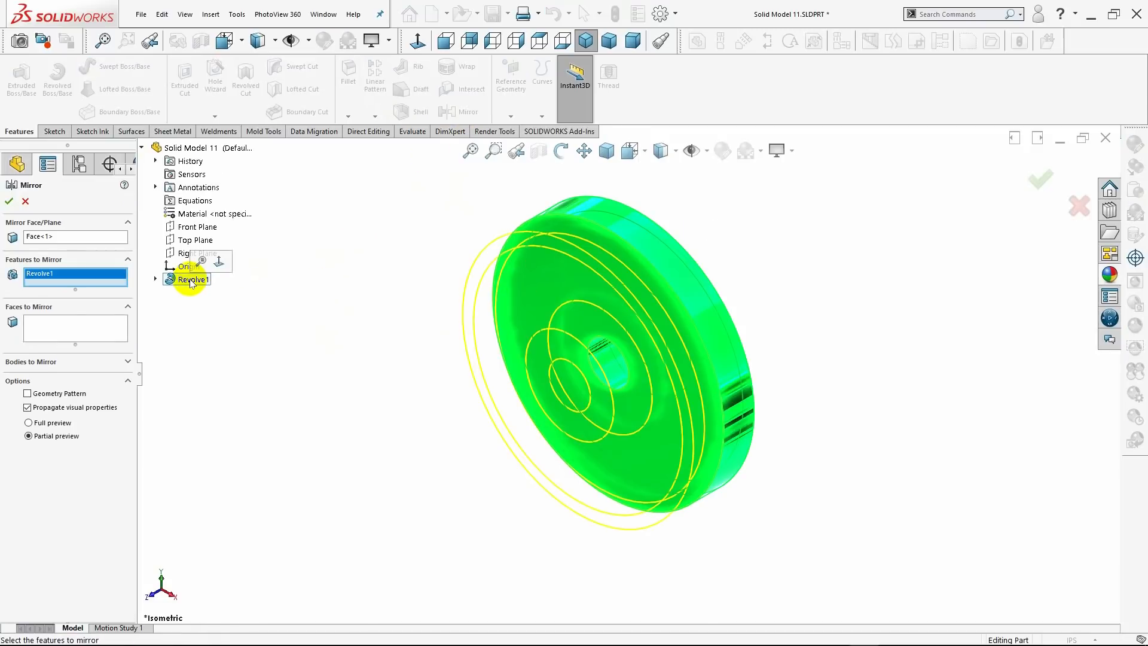
{"action": "left_click", "coordinate": [9, 203]}
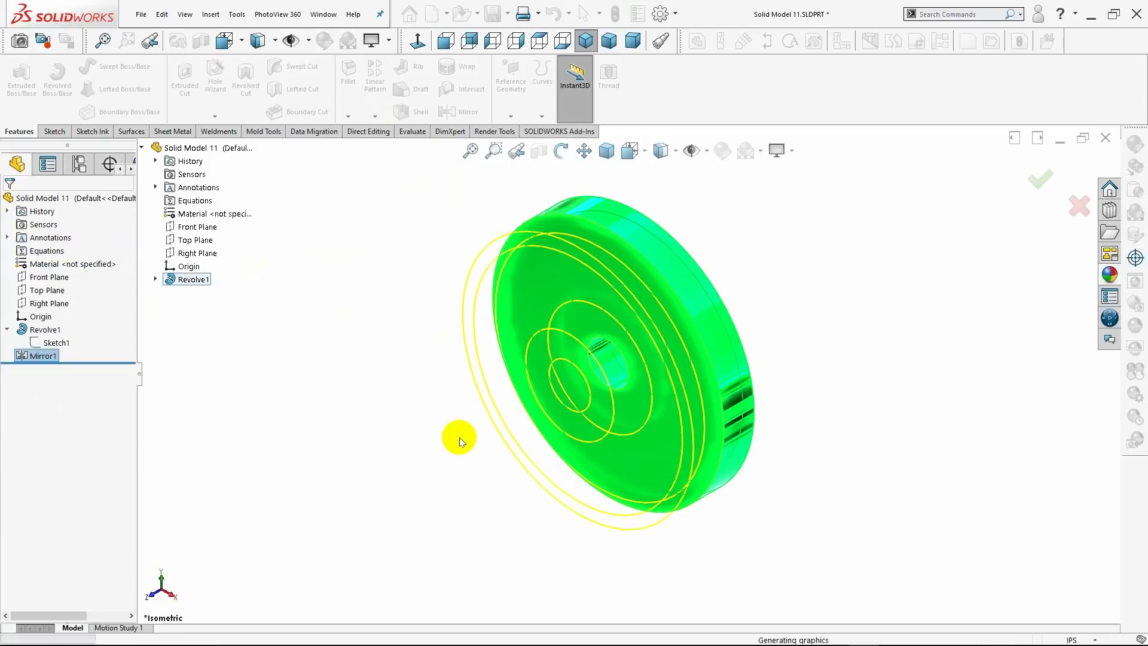
{"action": "left_click_drag", "start_coordinate": [392, 444], "coordinate": [397, 402]}
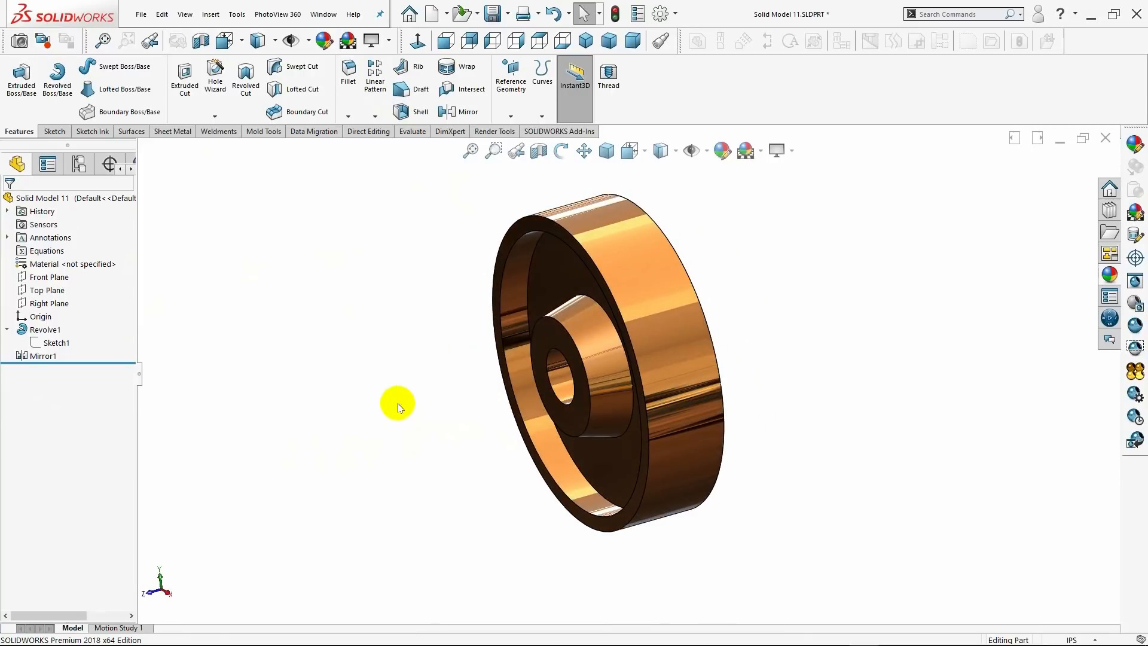
{"action": "left_click", "coordinate": [583, 41]}
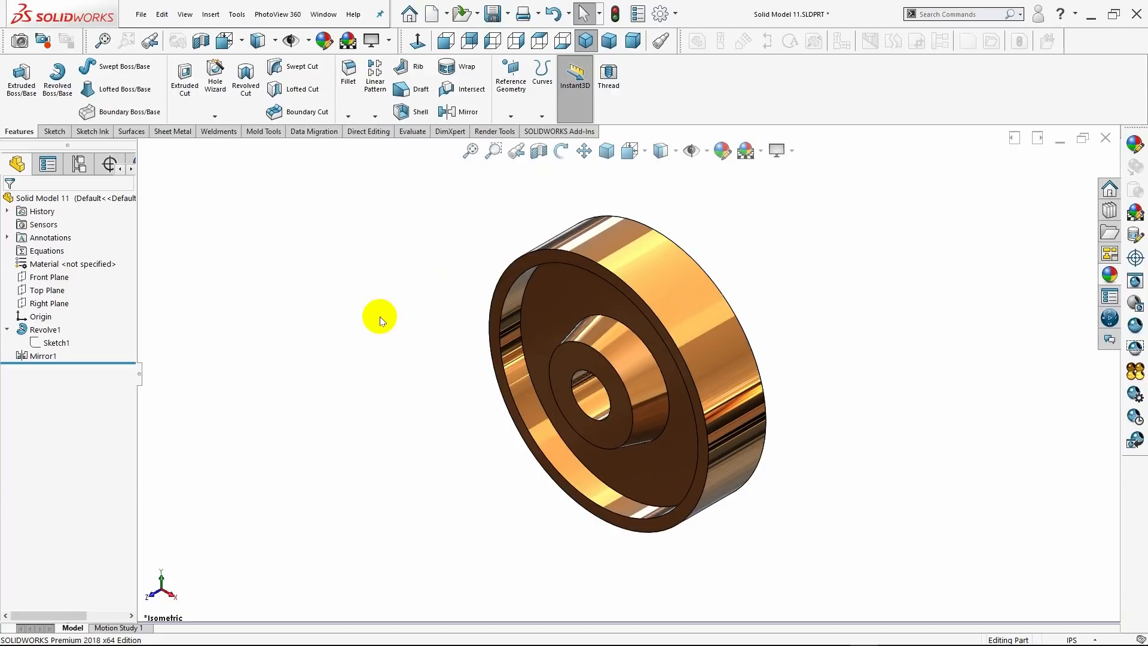
Sketch a 3.375 in diameter construction circle centred on the origin on the recessed web face, and exit the sketch.
{"action": "left_click", "coordinate": [541, 331]}
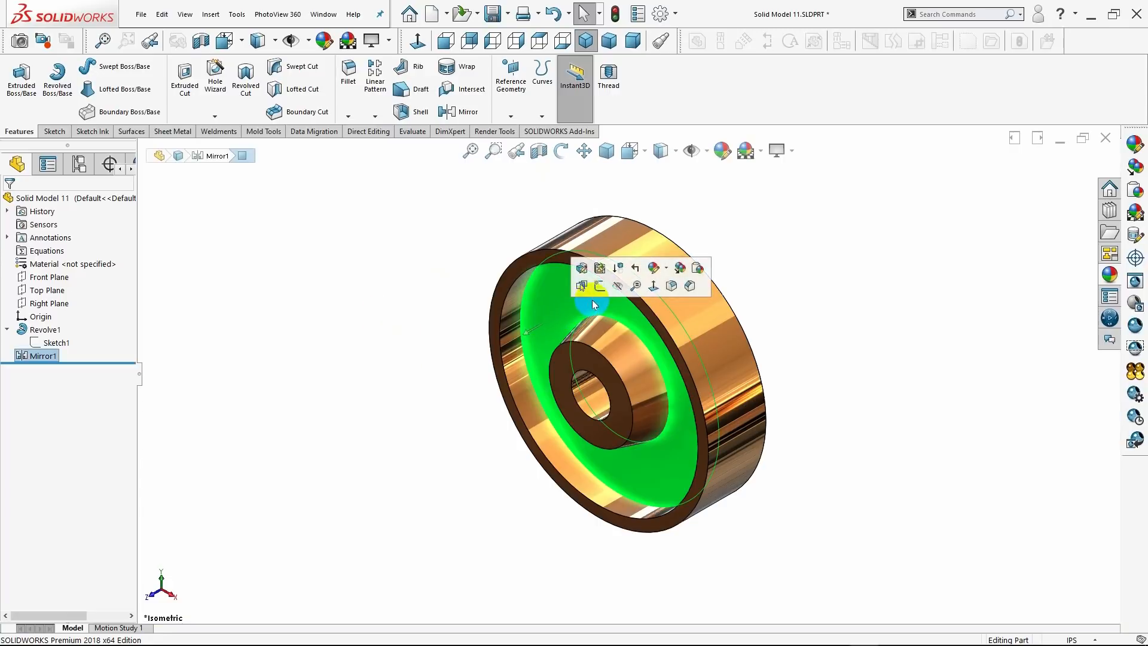
{"action": "left_click", "coordinate": [599, 286]}
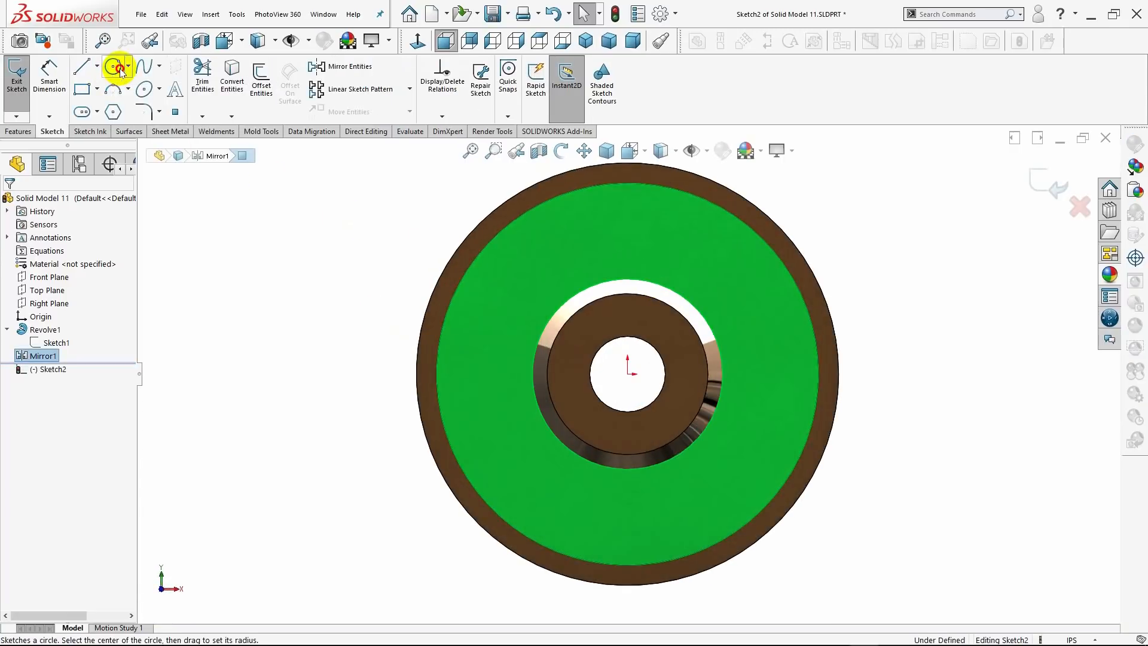
{"action": "left_click", "coordinate": [115, 66]}
{"action": "left_click", "coordinate": [627, 374]}
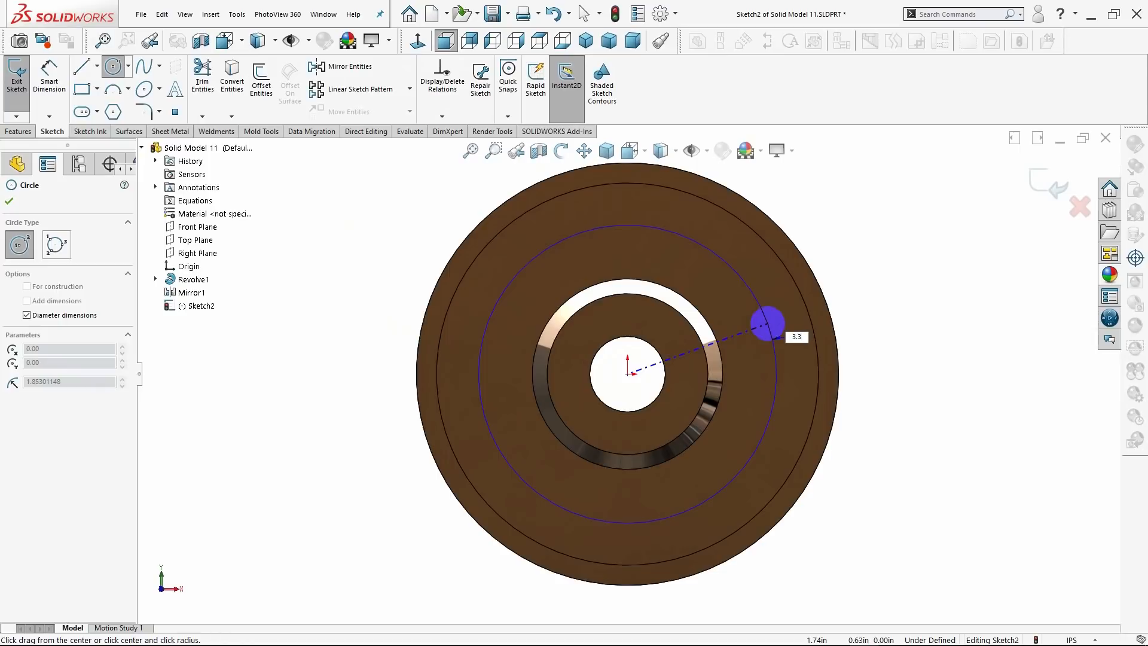
{"action": "key", "text": "Return"}
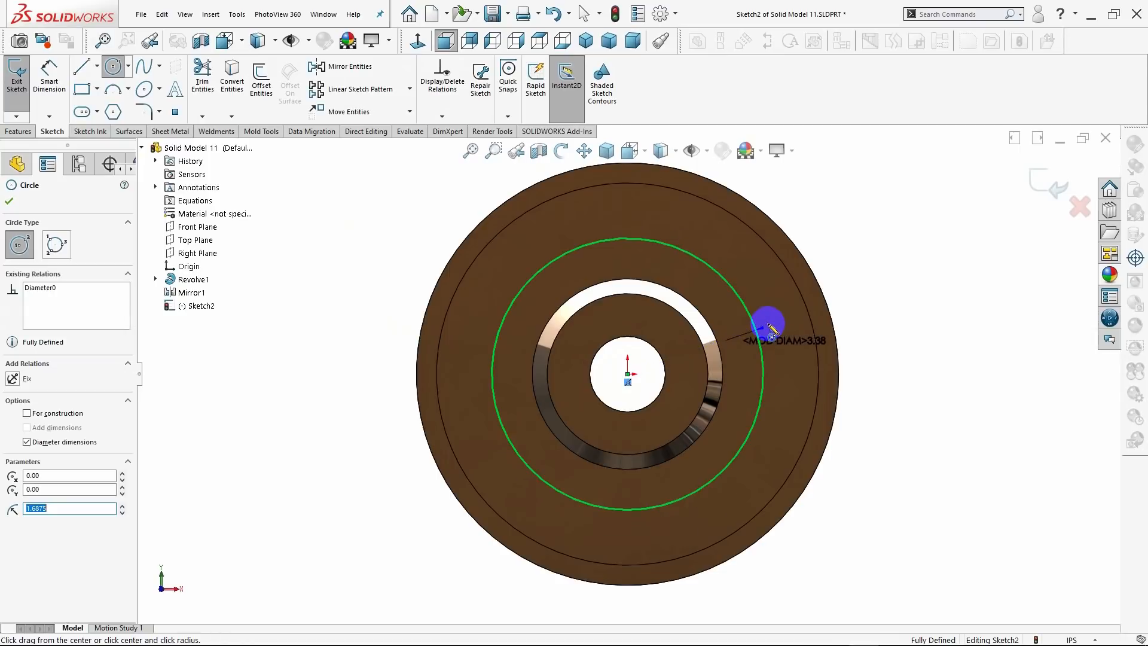
{"action": "left_click", "coordinate": [26, 413]}
{"action": "left_click", "coordinate": [9, 203]}
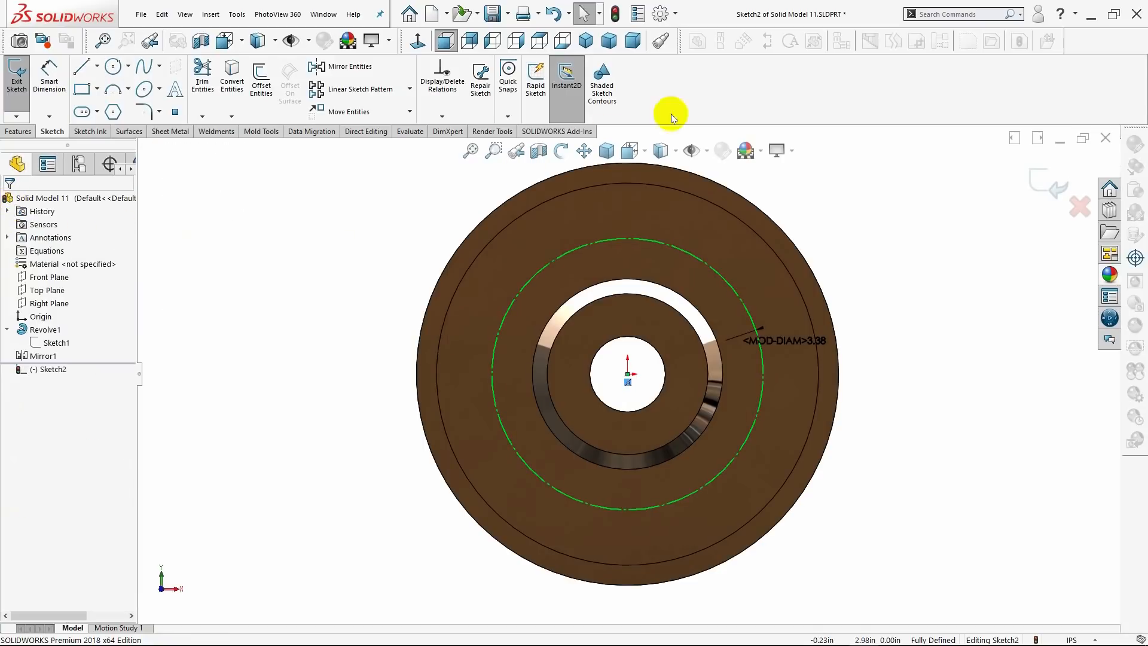
{"action": "left_click", "coordinate": [587, 43]}
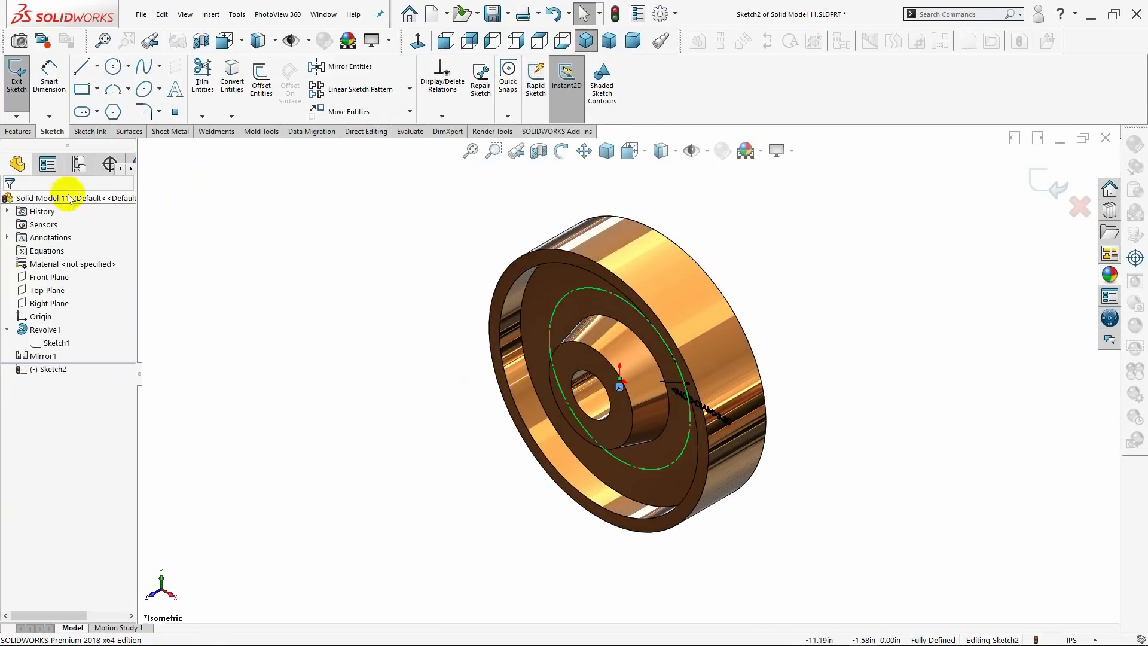
{"action": "left_click", "coordinate": [17, 132]}
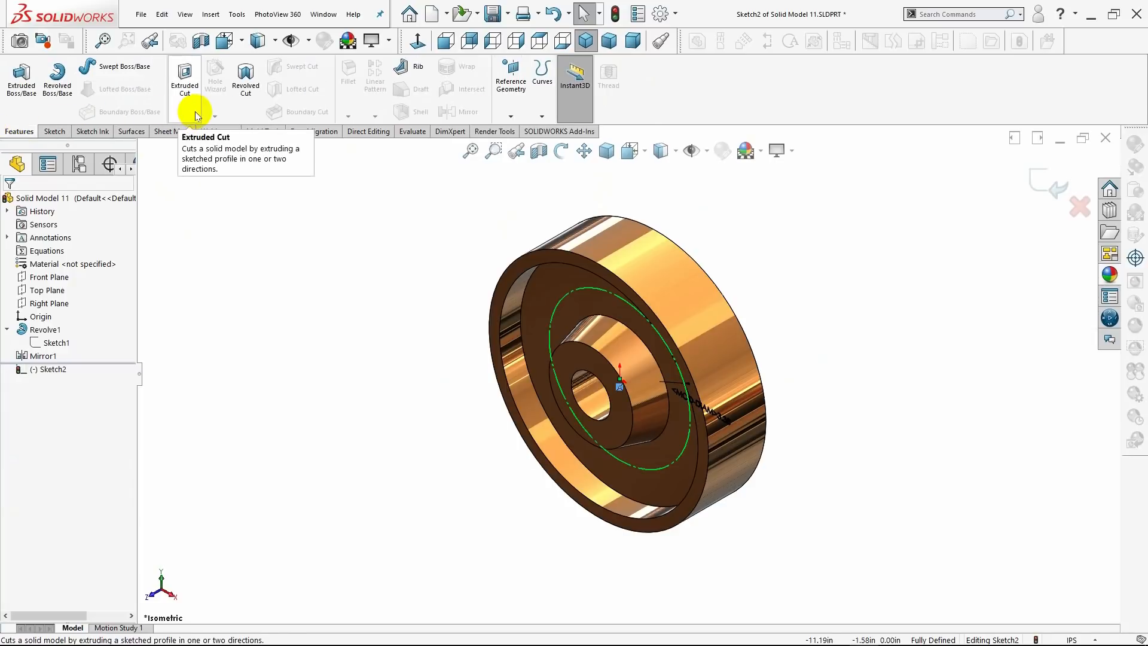
{"action": "left_click", "coordinate": [55, 133]}
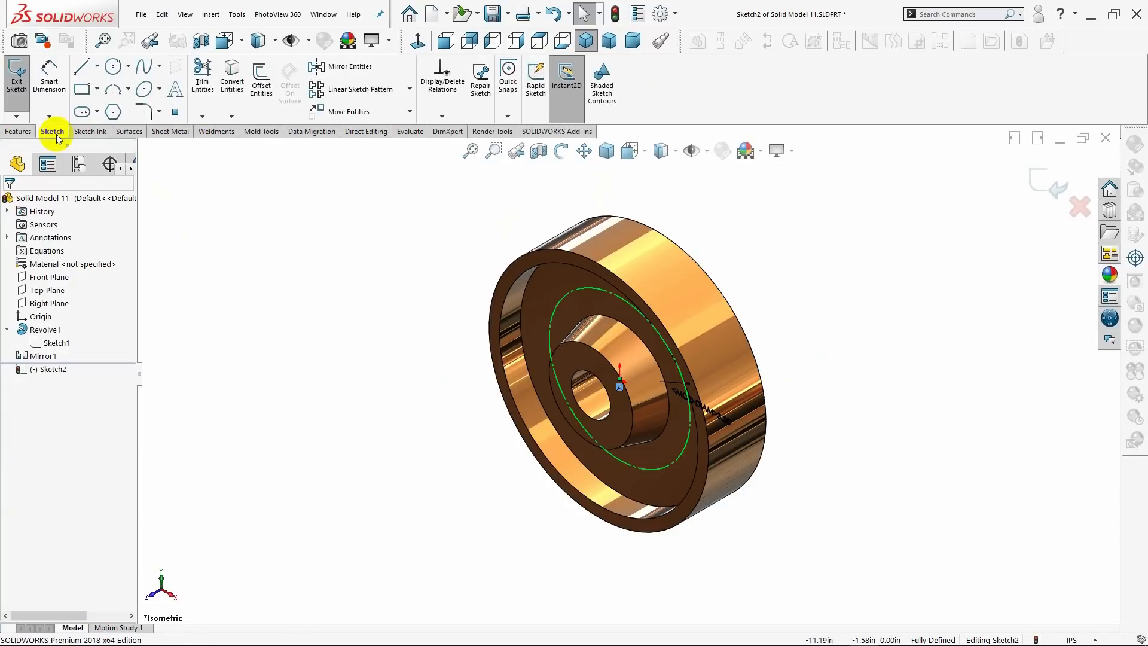
{"action": "left_click", "coordinate": [19, 101]}
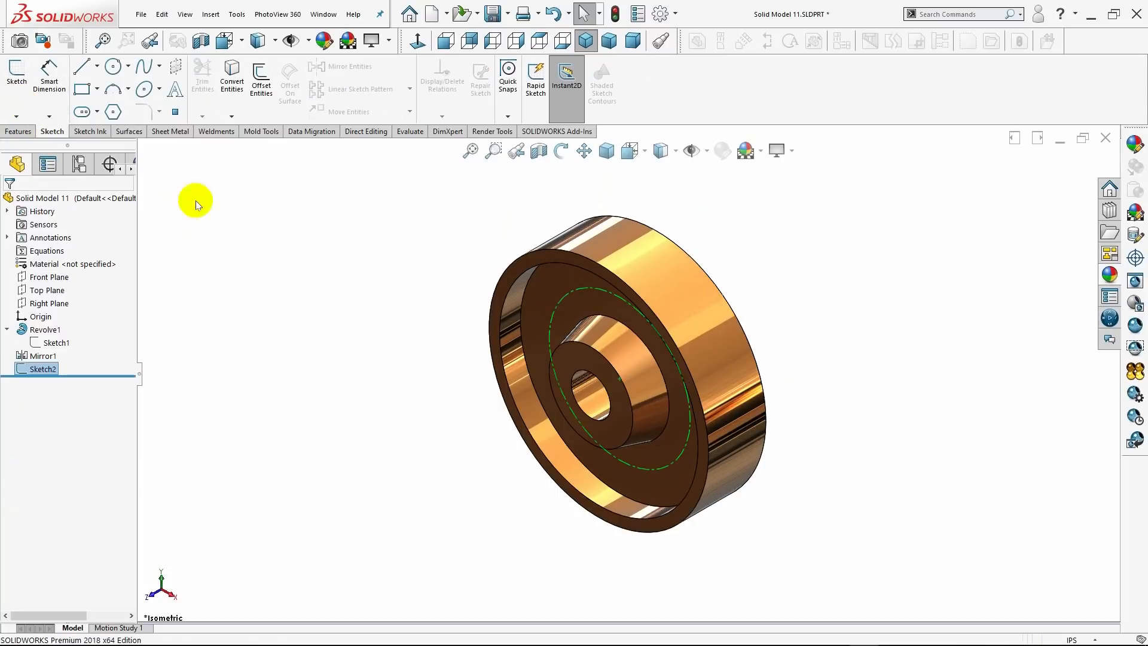
{"action": "left_click", "coordinate": [304, 256]}
{"action": "left_click", "coordinate": [18, 131]}
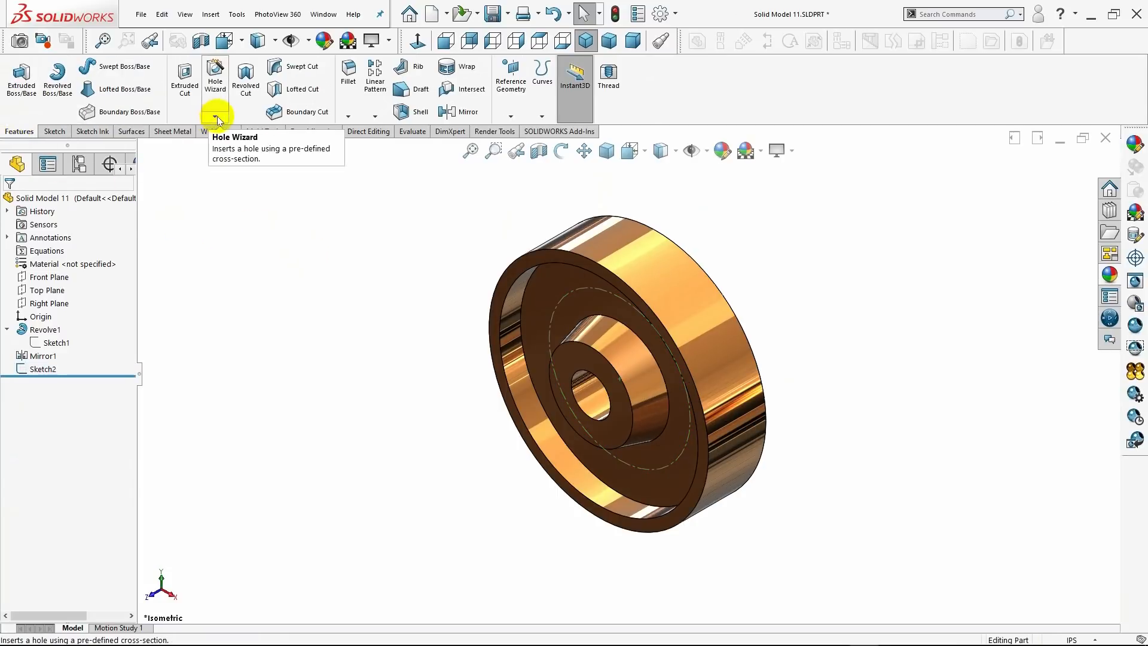
{"action": "left_click", "coordinate": [214, 94]}
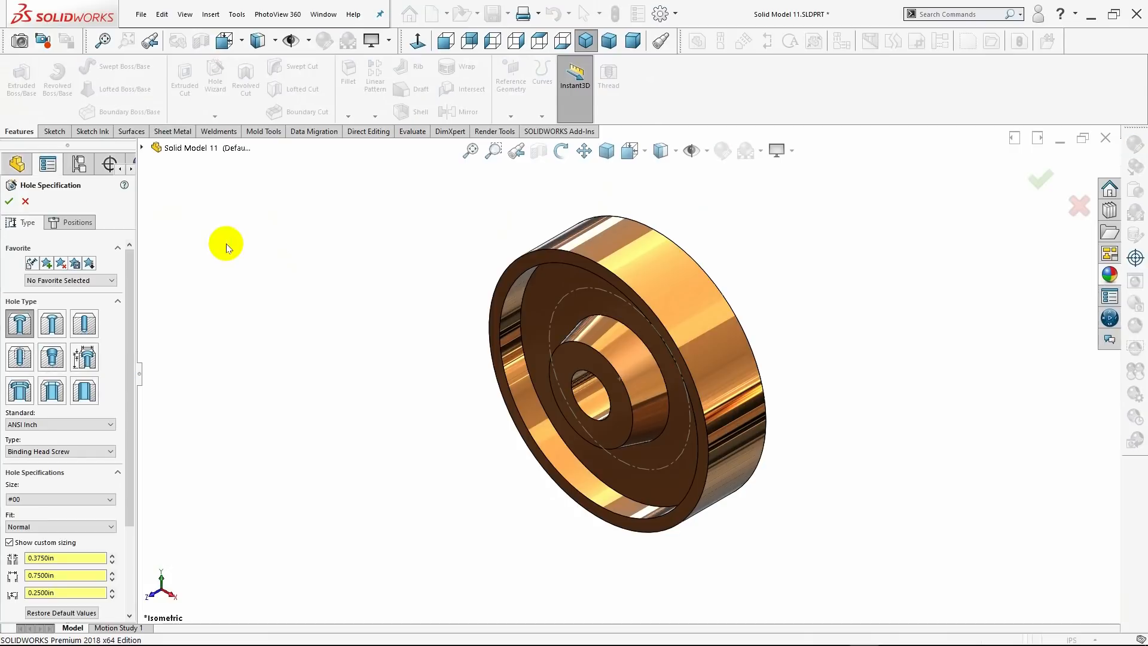
{"action": "left_click", "coordinate": [90, 318]}
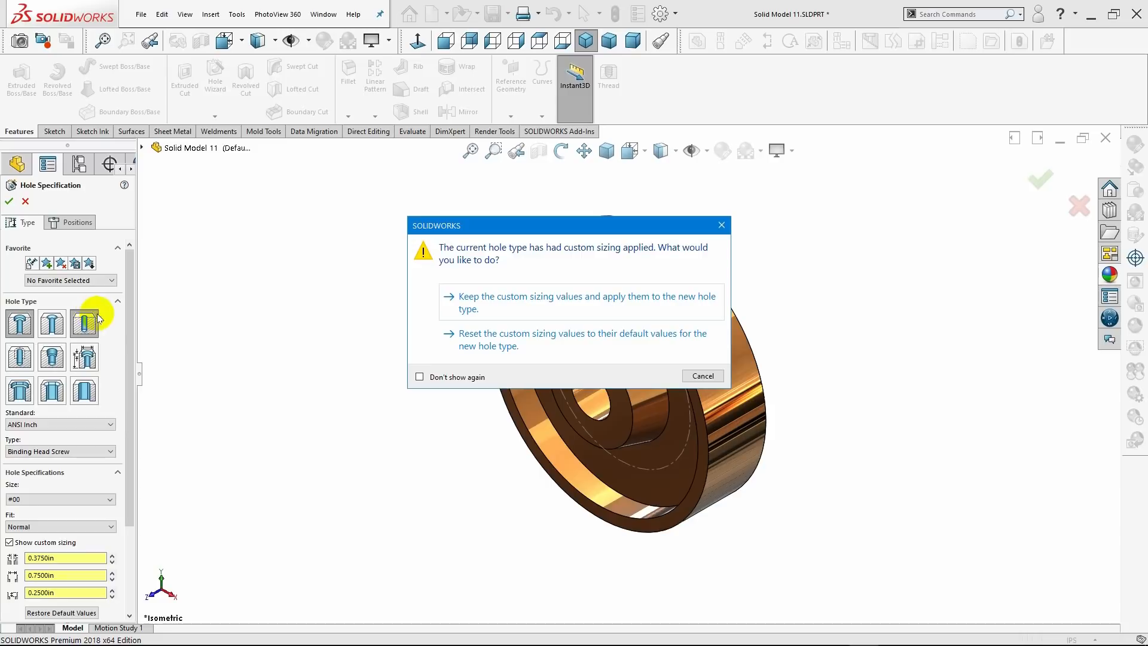
{"action": "left_click", "coordinate": [701, 375]}
{"action": "left_click", "coordinate": [90, 322]}
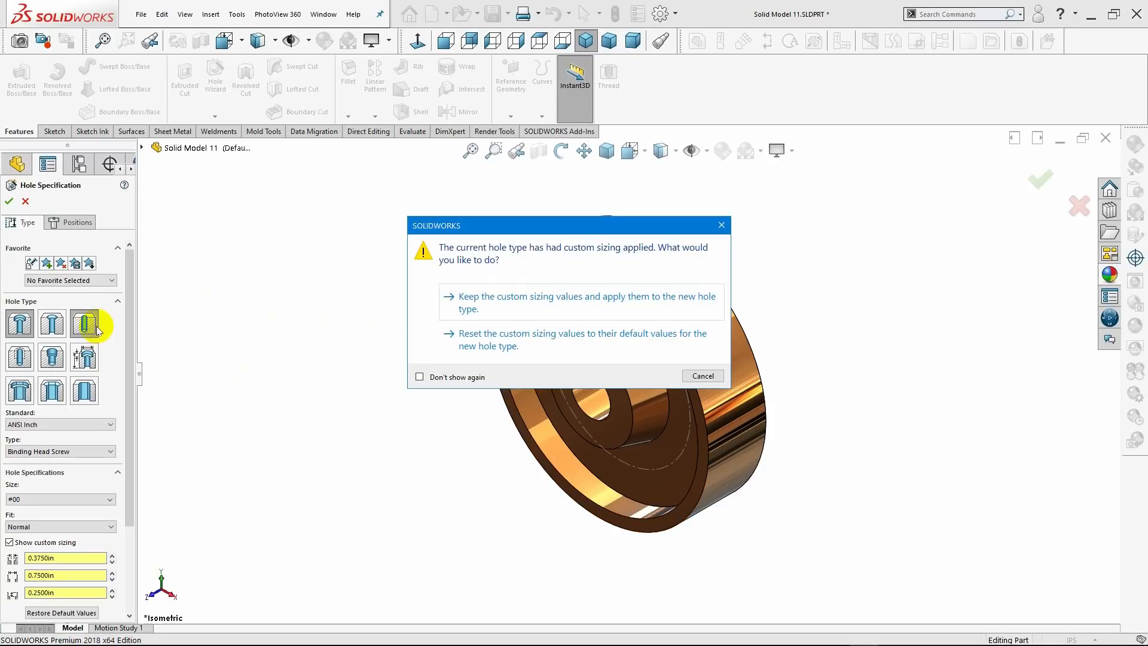
{"action": "left_click", "coordinate": [700, 375]}
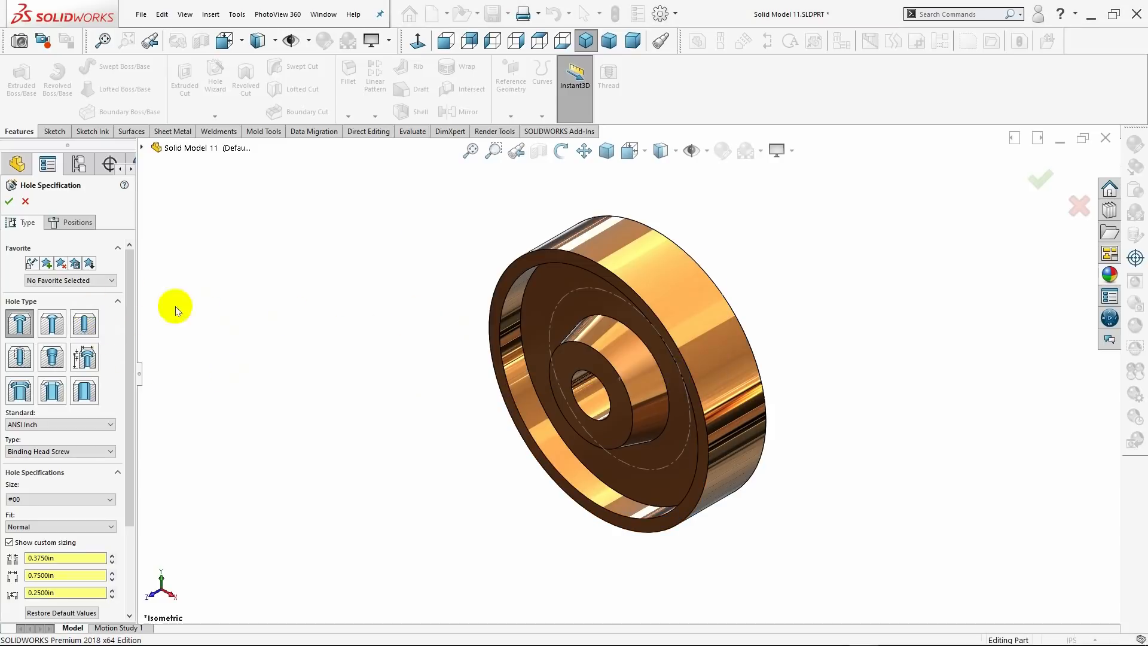
{"action": "left_click", "coordinate": [25, 201]}
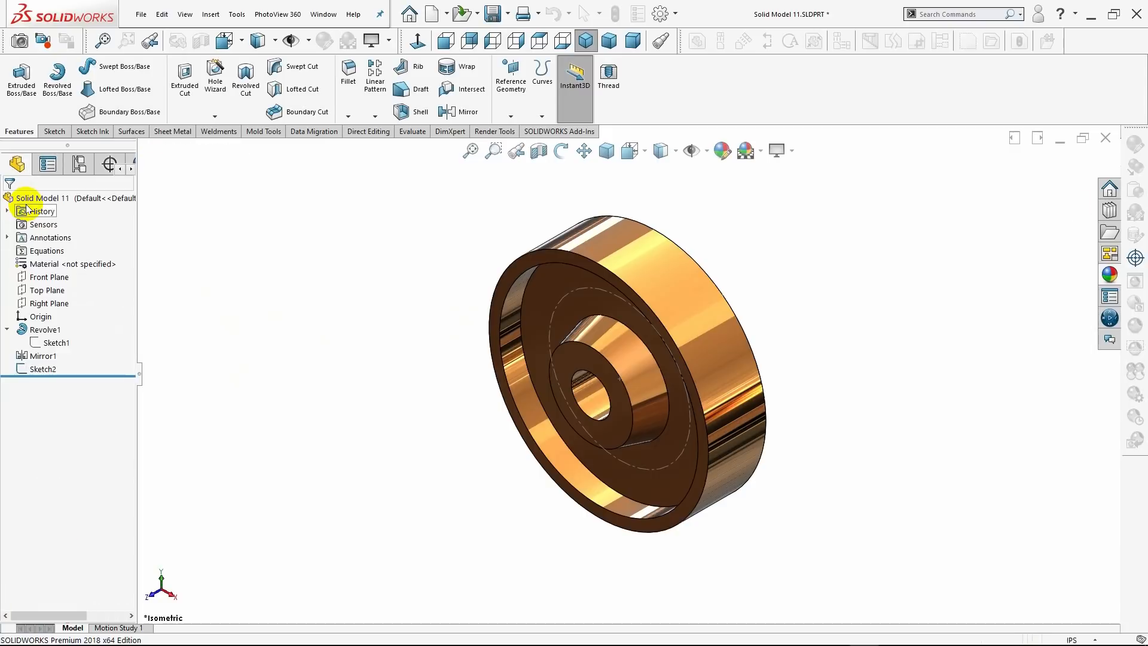
Start a Hole Wizard hole of the plain Hole type, resetting custom sizing to defaults, with ANSI Inch, All Drill sizes and size #97.
{"action": "left_click", "coordinate": [211, 90]}
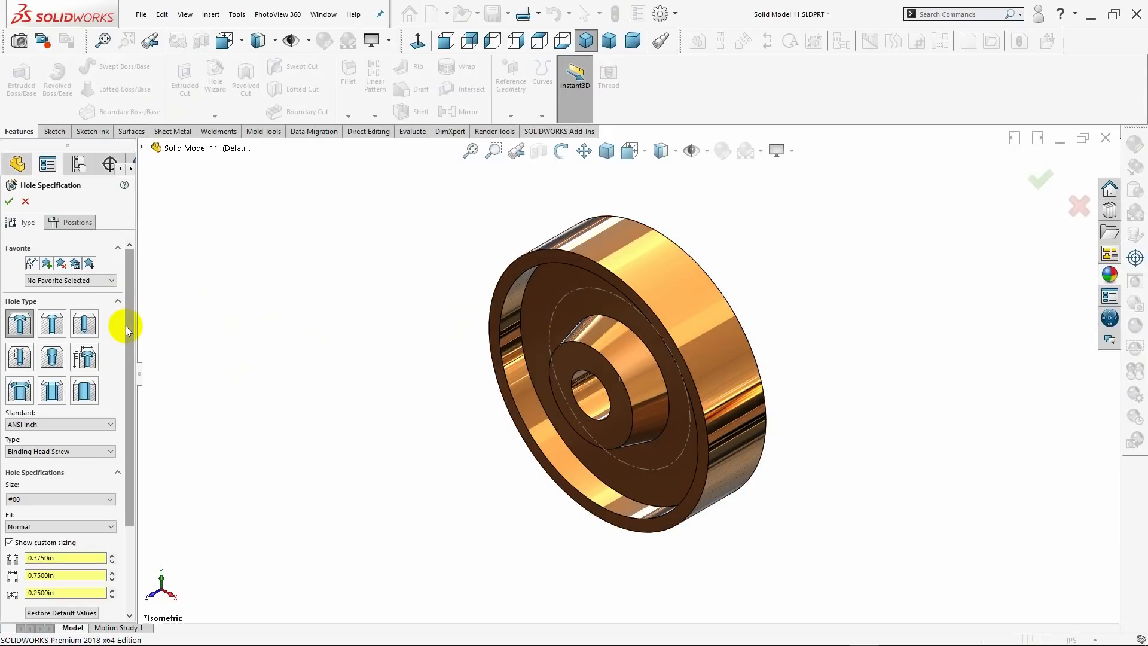
{"action": "scroll", "coordinate": [130, 360], "scroll_direction": "down", "scroll_amount": 3}
{"action": "left_click", "coordinate": [84, 279]}
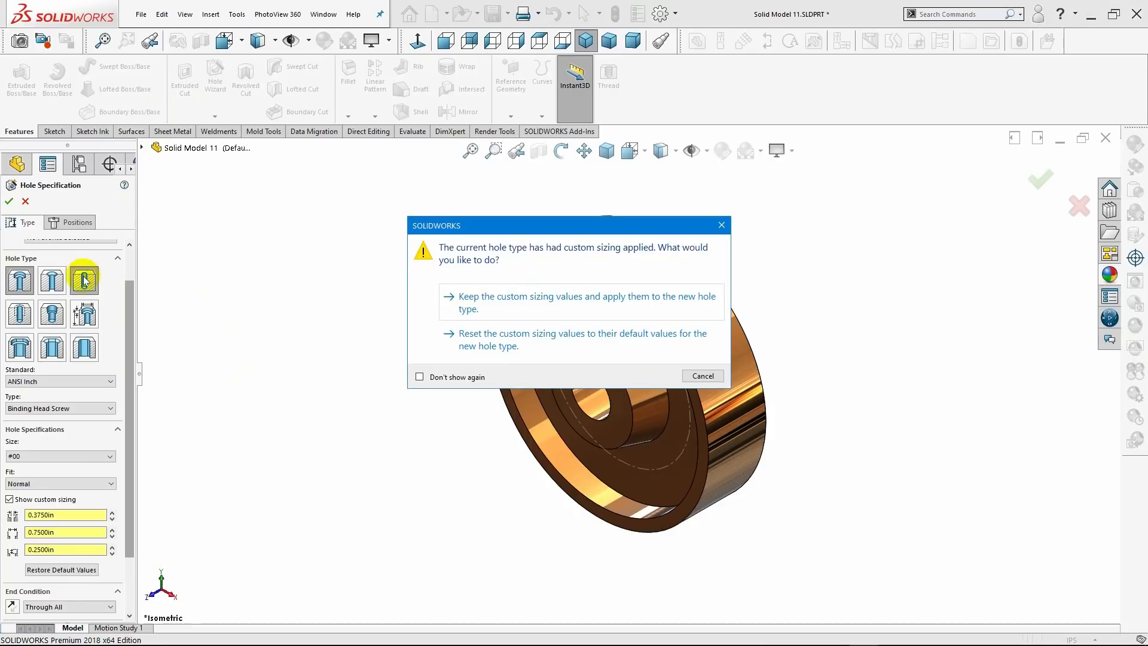
{"action": "left_click", "coordinate": [515, 346]}
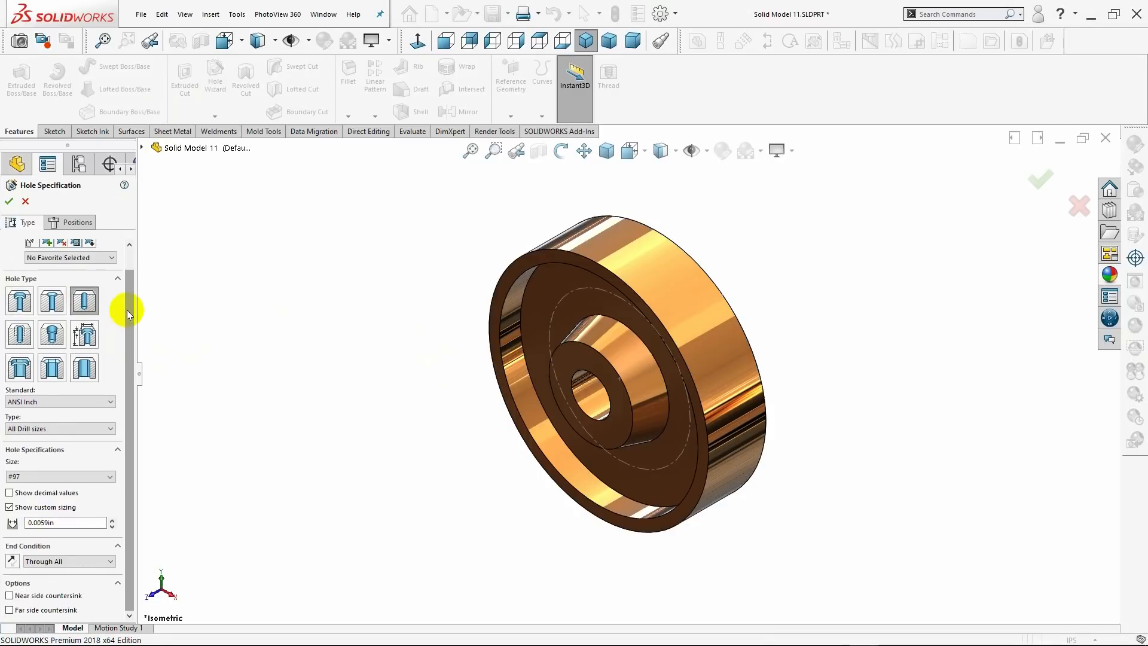
{"action": "left_click_drag", "start_coordinate": [132, 332], "coordinate": [128, 332]}
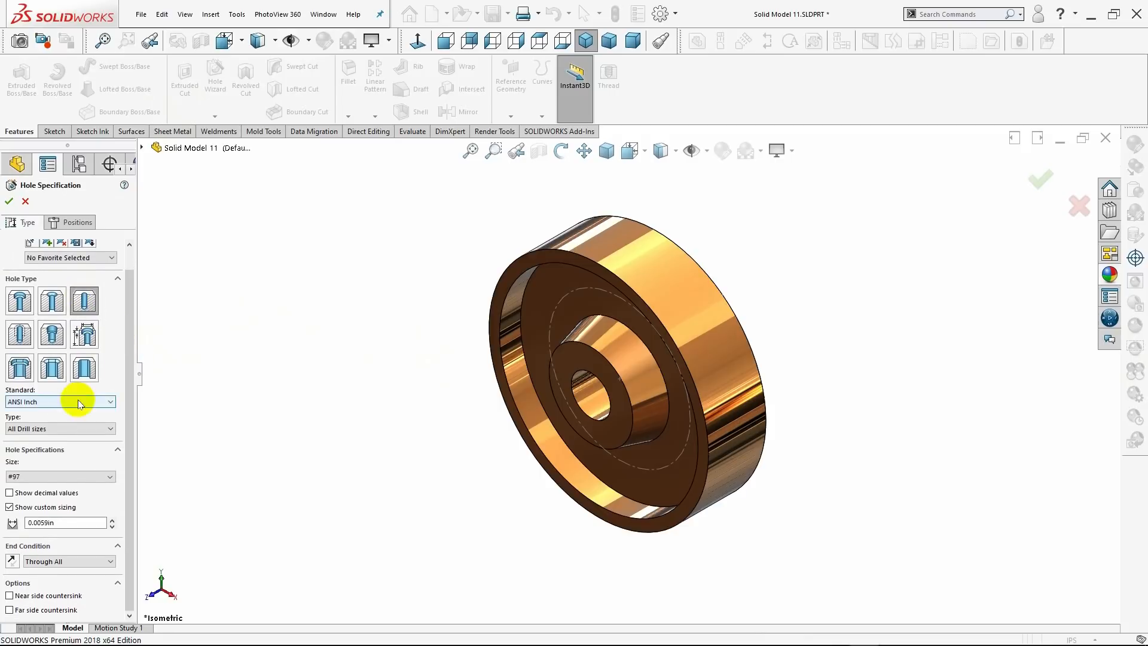
{"action": "left_click", "coordinate": [60, 426]}
{"action": "left_click", "coordinate": [60, 425]}
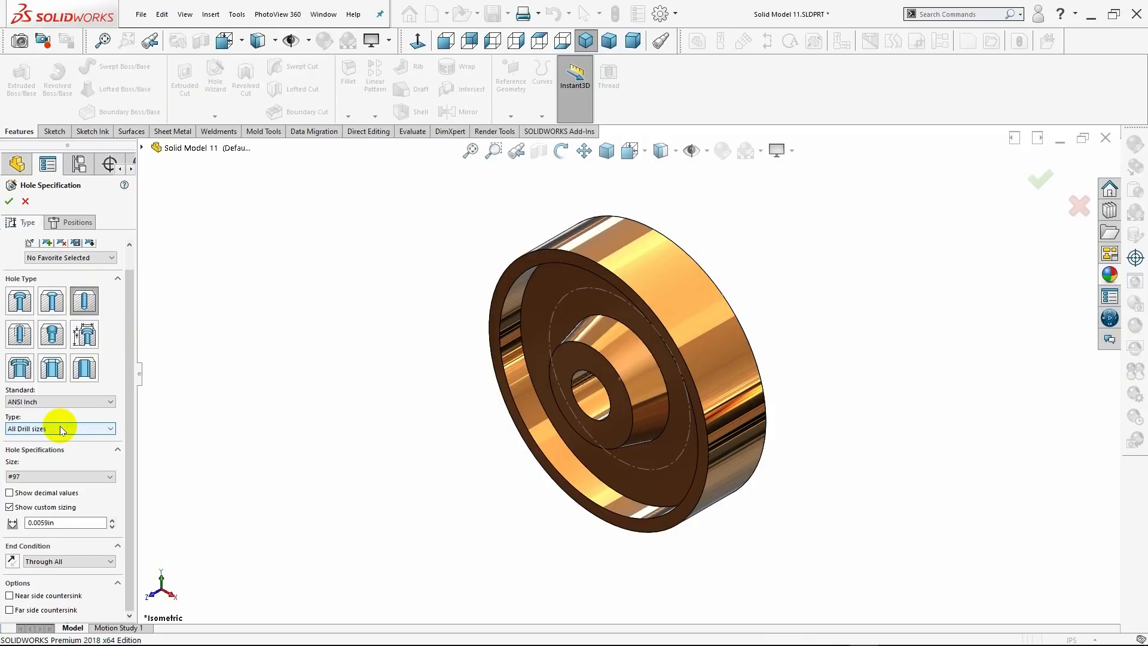
{"action": "left_click", "coordinate": [48, 477]}
{"action": "left_click", "coordinate": [46, 489]}
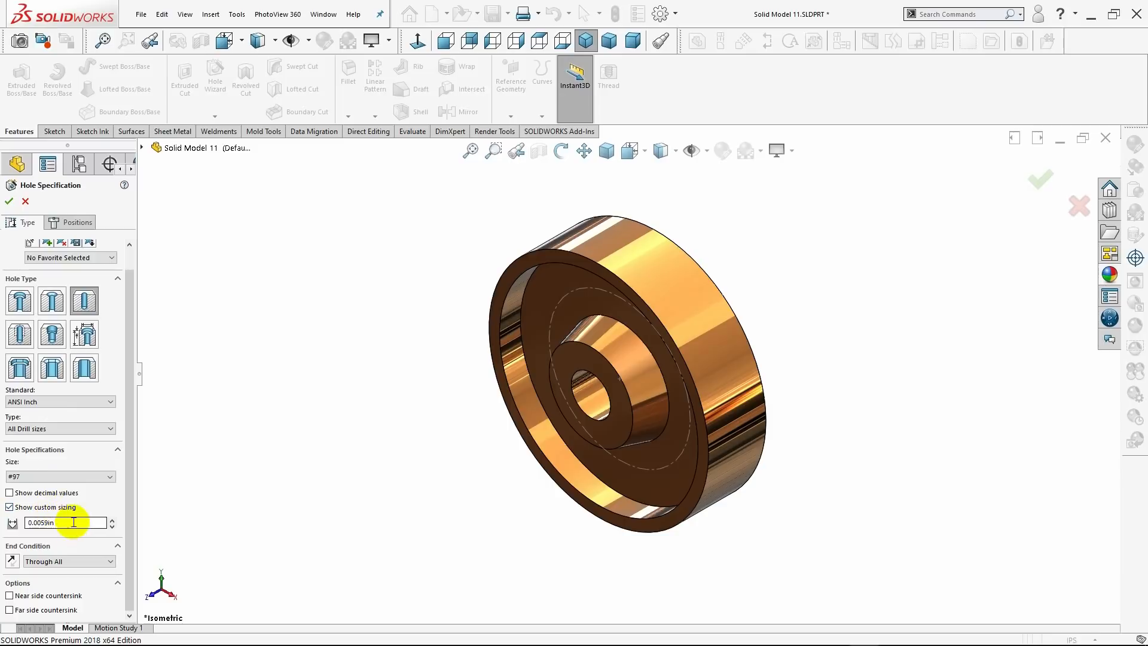
Set the hole's custom diameter to 0.563 in, keeping the Through All end condition.
{"action": "left_click_drag", "start_coordinate": [77, 524], "coordinate": [12, 524]}
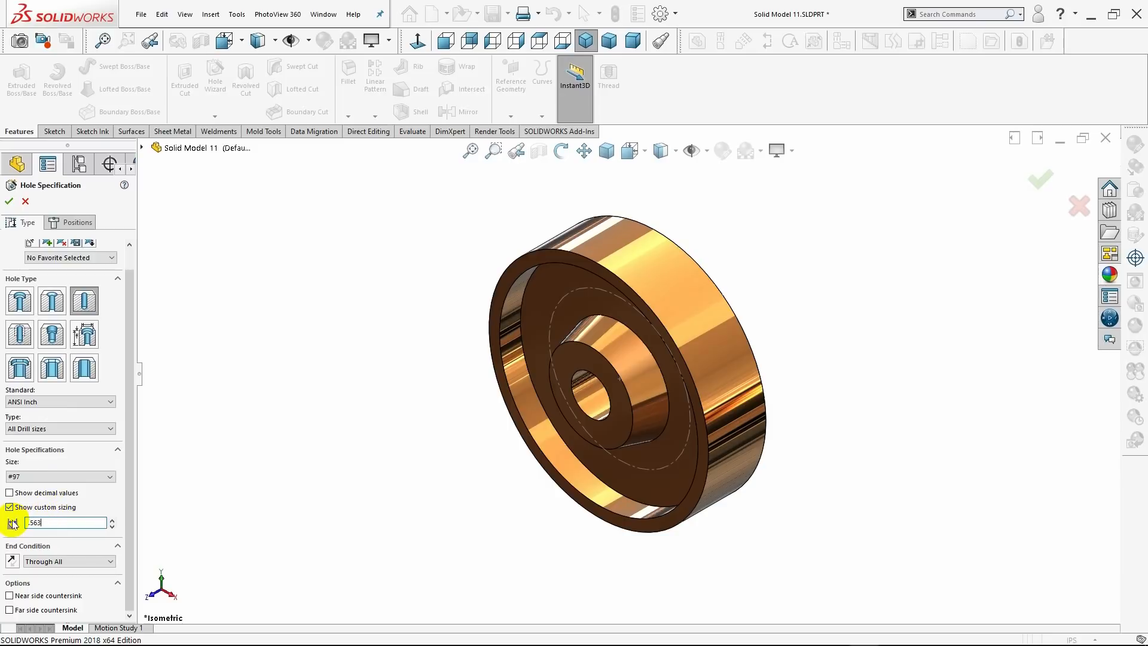
{"action": "key", "text": "Return"}
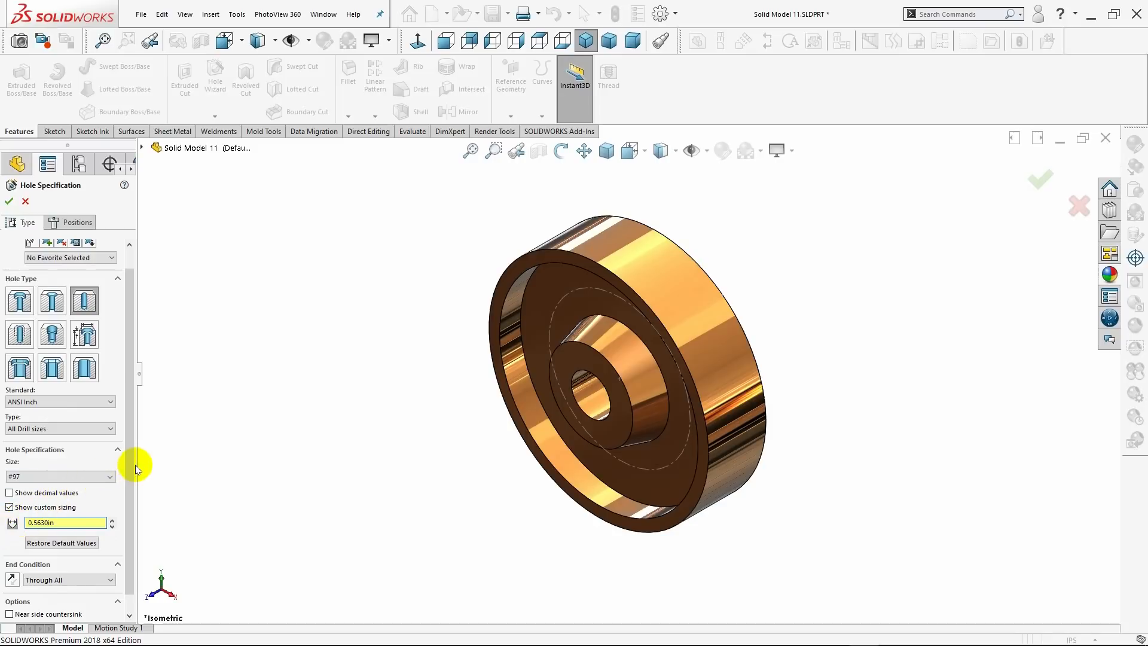
{"action": "left_click_drag", "start_coordinate": [131, 468], "coordinate": [132, 514]}
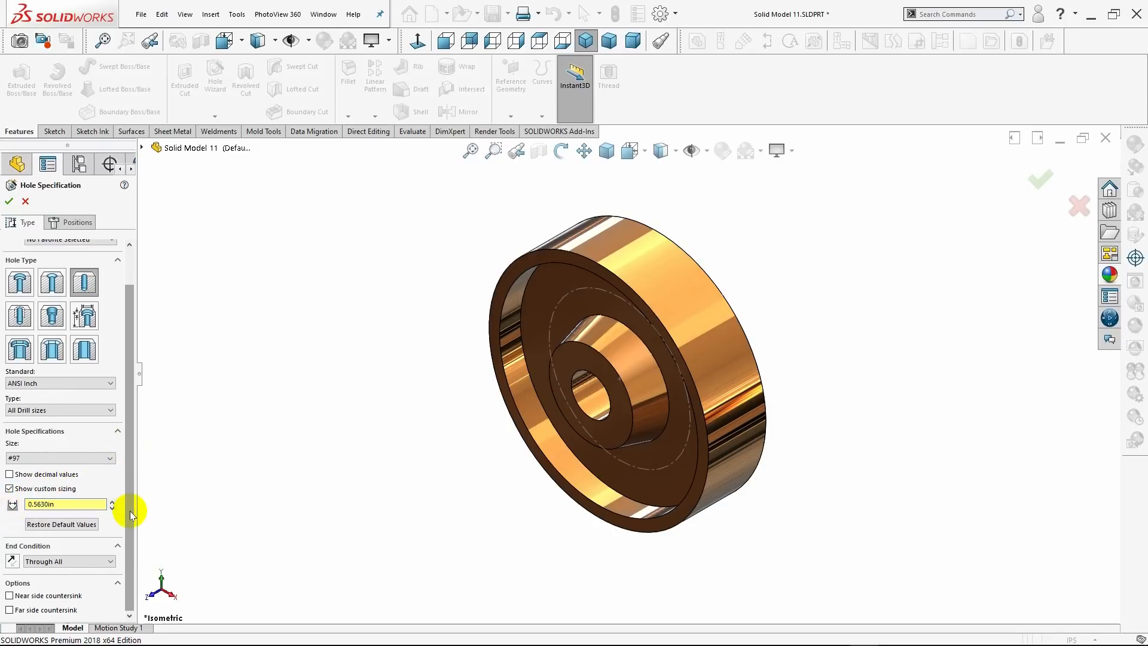
{"action": "left_click_drag", "start_coordinate": [129, 423], "coordinate": [129, 392]}
Place the hole's centre on the recessed web face at the upper quadrant of the construction circle.
{"action": "left_click", "coordinate": [75, 221]}
{"action": "left_click", "coordinate": [562, 299]}
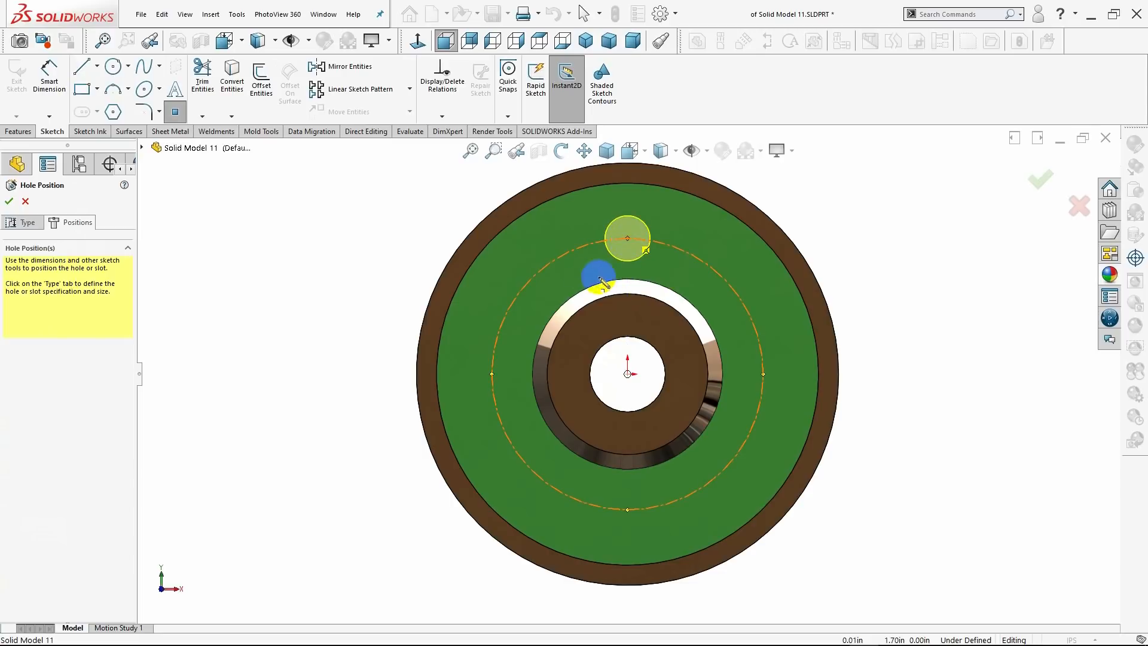
{"action": "left_click", "coordinate": [53, 84]}
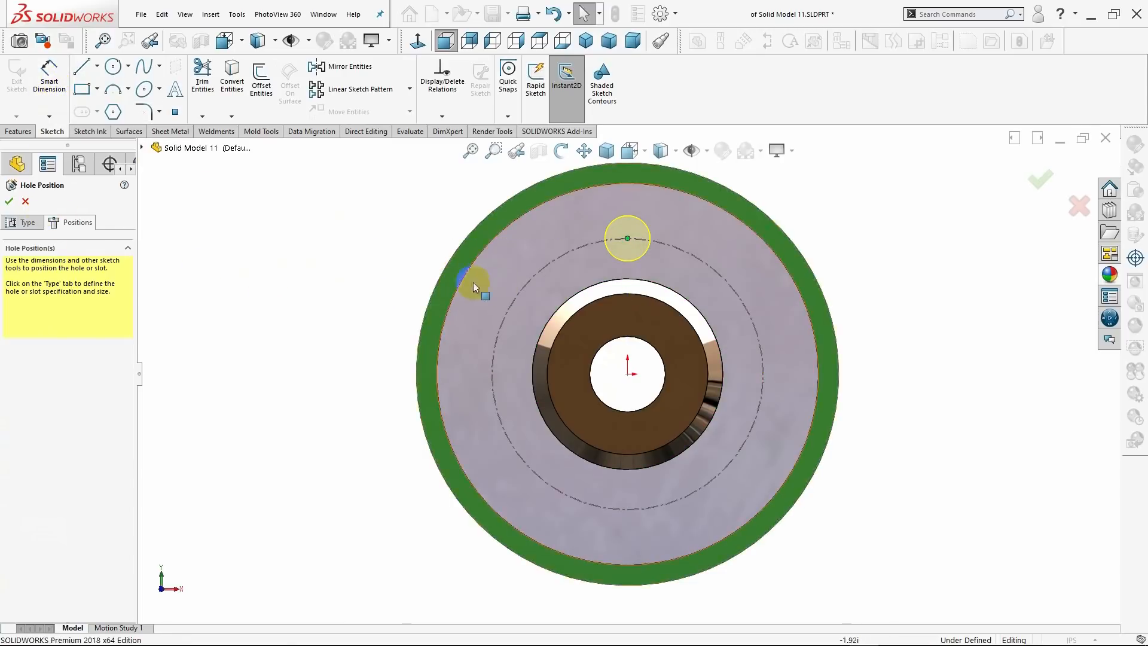
{"action": "left_click", "coordinate": [19, 222]}
{"action": "left_click", "coordinate": [76, 223]}
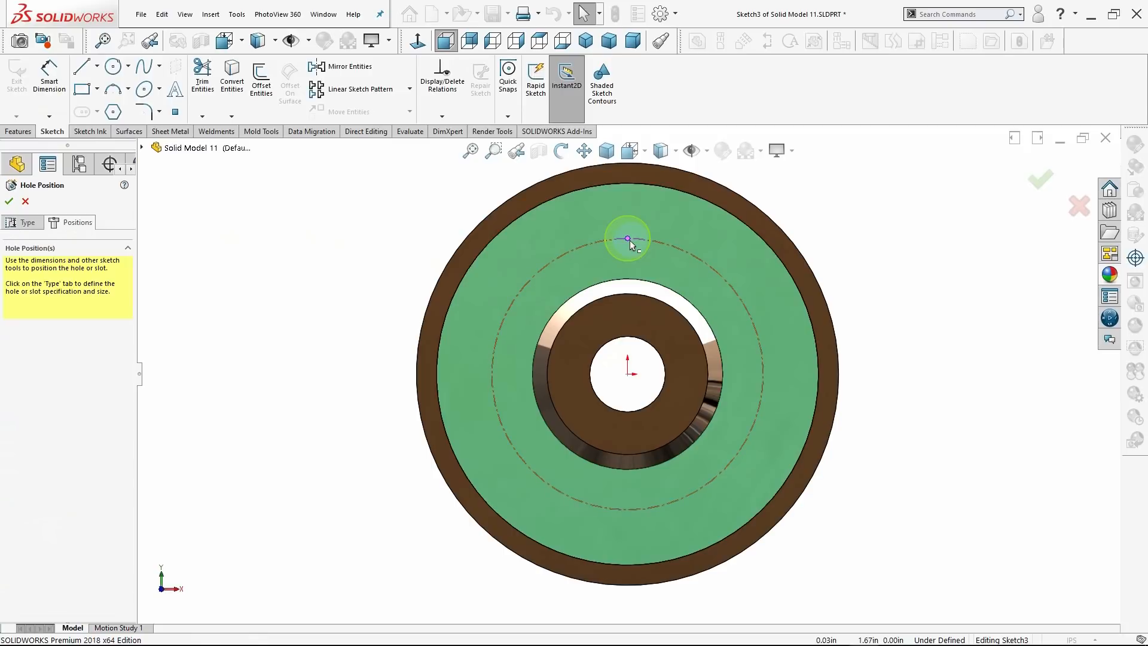
Add a Vertical relation between the hole's centre point and the origin.
{"action": "left_click", "coordinate": [630, 239]}
{"action": "left_click", "coordinate": [627, 375], "text": "ctrl"}
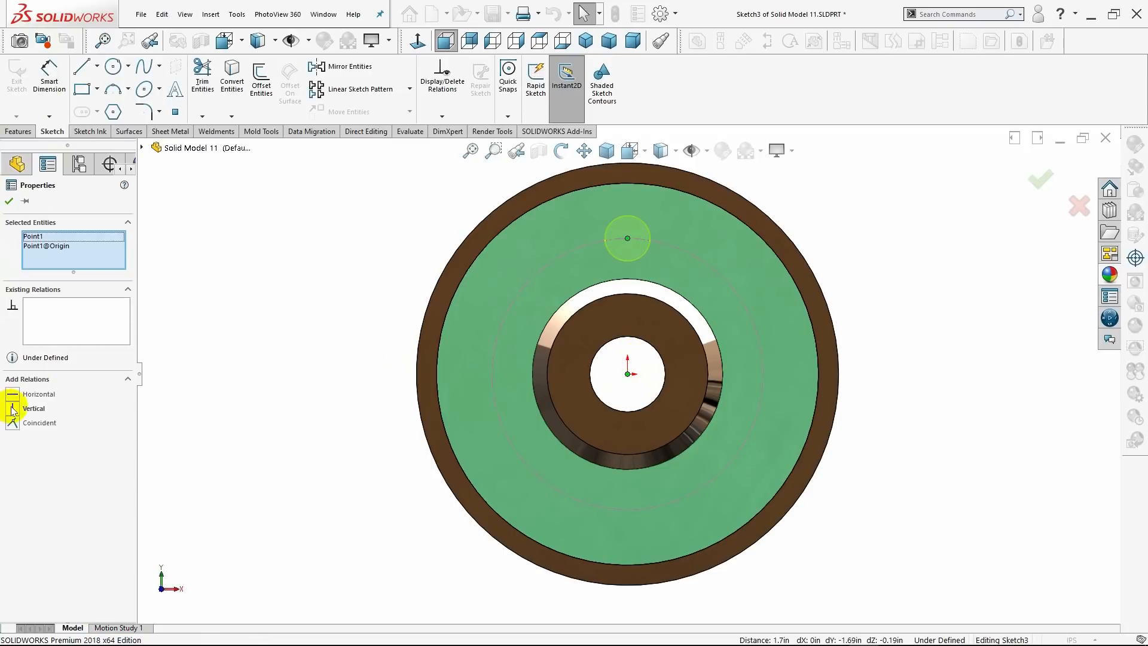
{"action": "left_click", "coordinate": [12, 409]}
{"action": "left_click", "coordinate": [9, 202]}
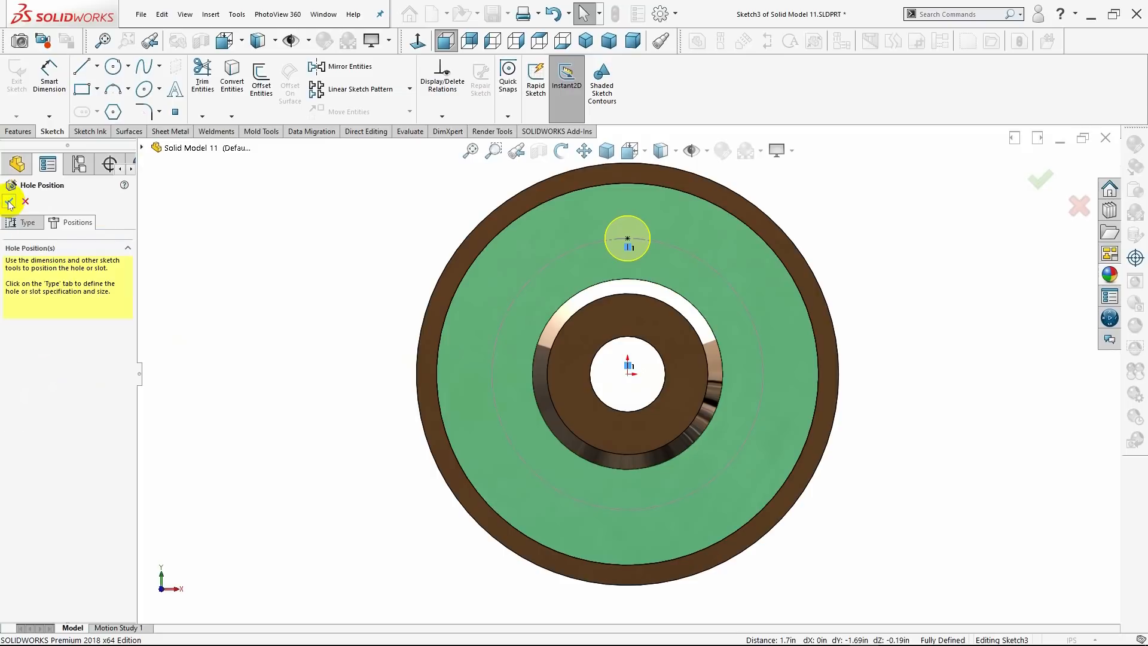
Create the positioned hole through the web and show the part in isometric view.
{"action": "left_click", "coordinate": [23, 225]}
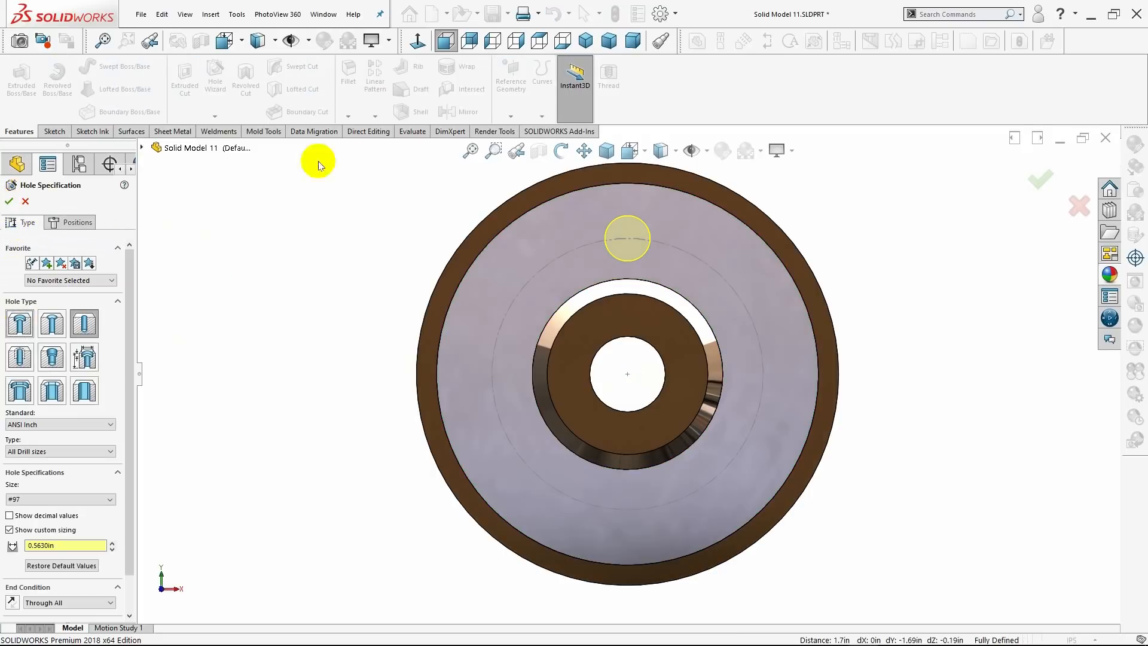
{"action": "left_click", "coordinate": [584, 45]}
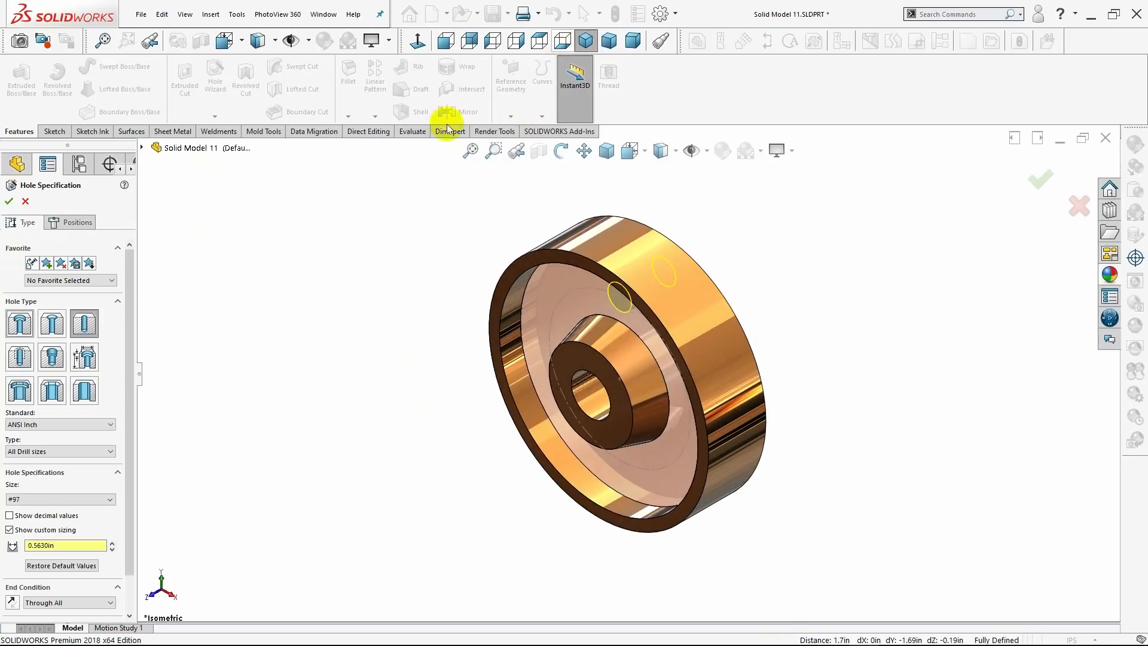
{"action": "left_click", "coordinate": [8, 203]}
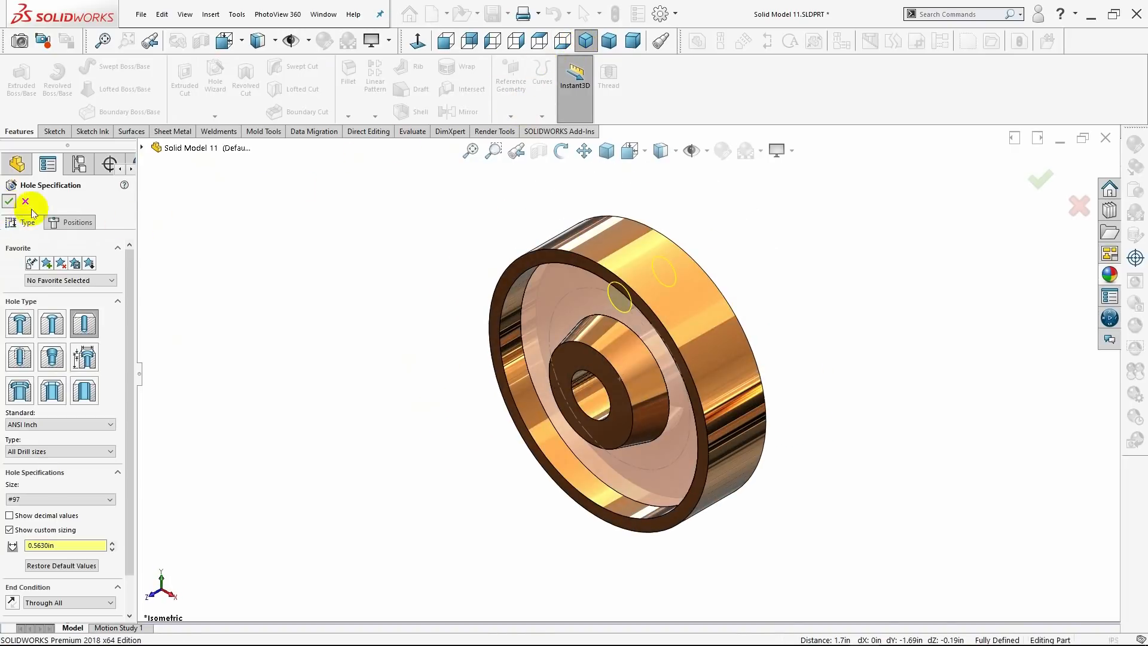
{"action": "middle_click_drag", "start_coordinate": [267, 279], "coordinate": [291, 284]}
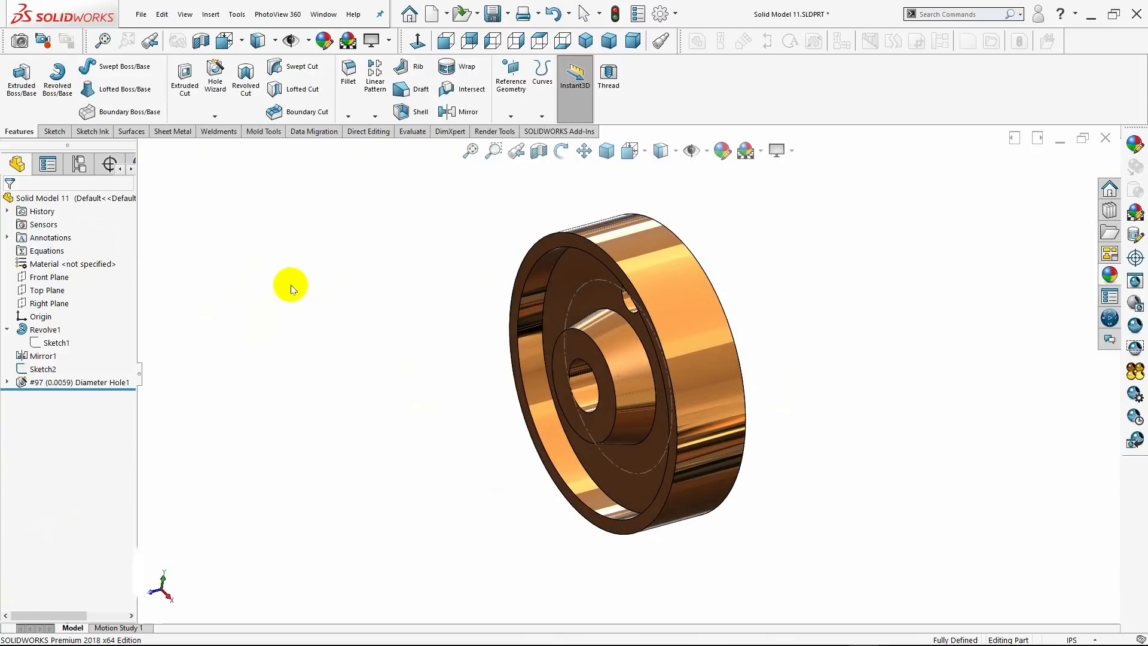
{"action": "left_click", "coordinate": [586, 41]}
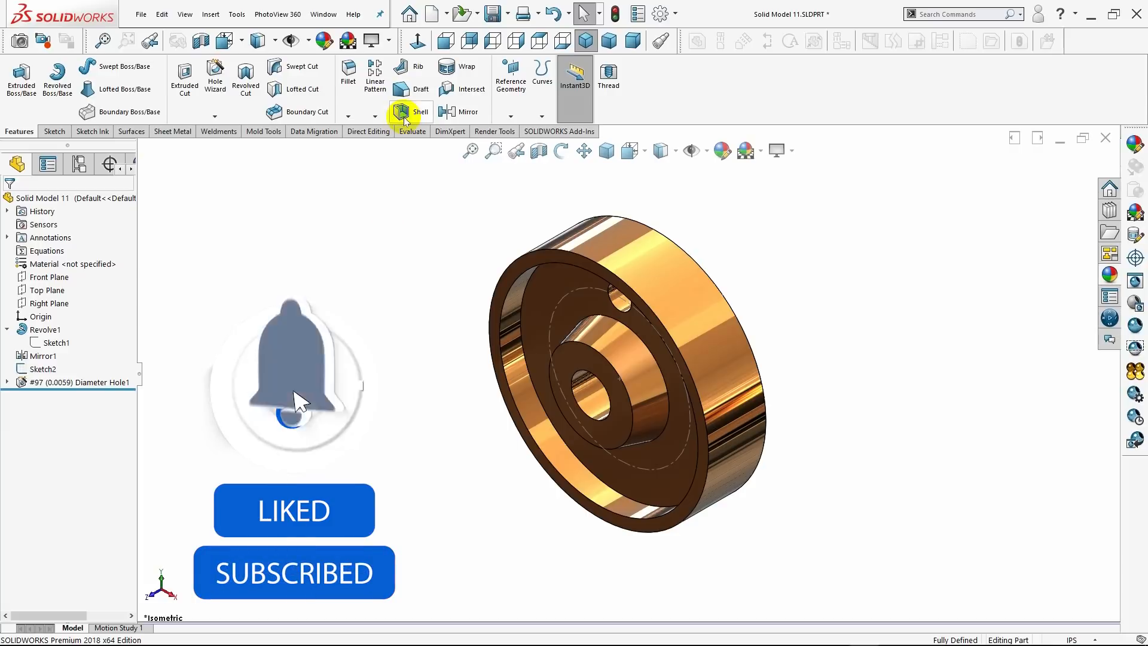
Circular-pattern the web hole into 3 equally spaced instances over 360 degrees about the rim's inner circular edge.
{"action": "left_click", "coordinate": [374, 116]}
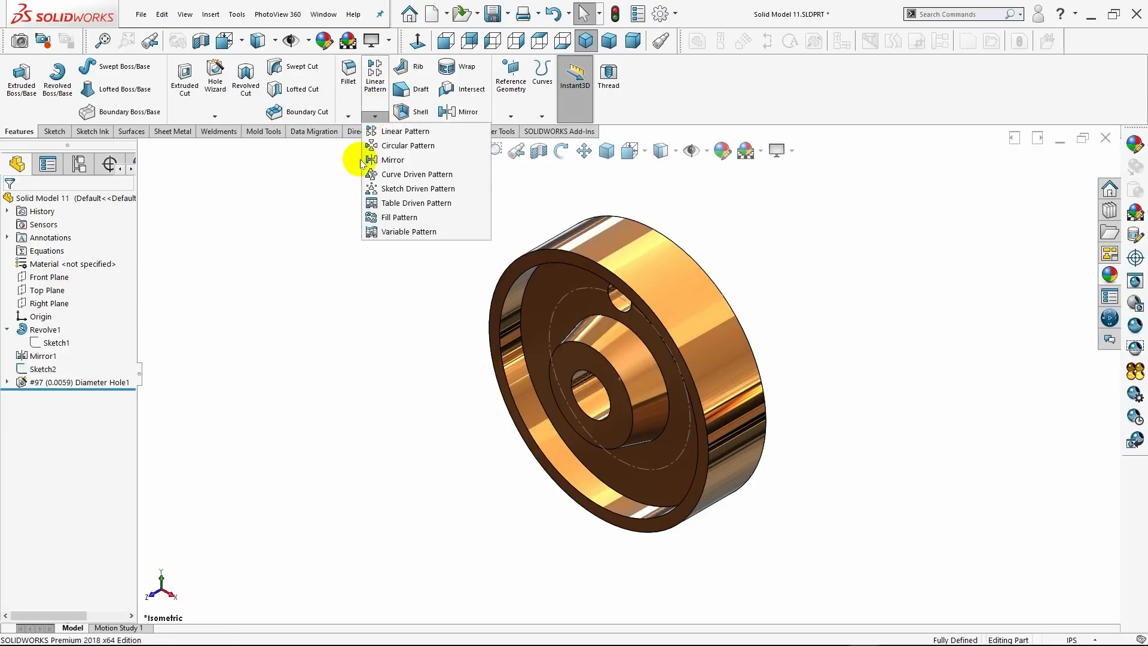
{"action": "left_click", "coordinate": [375, 146]}
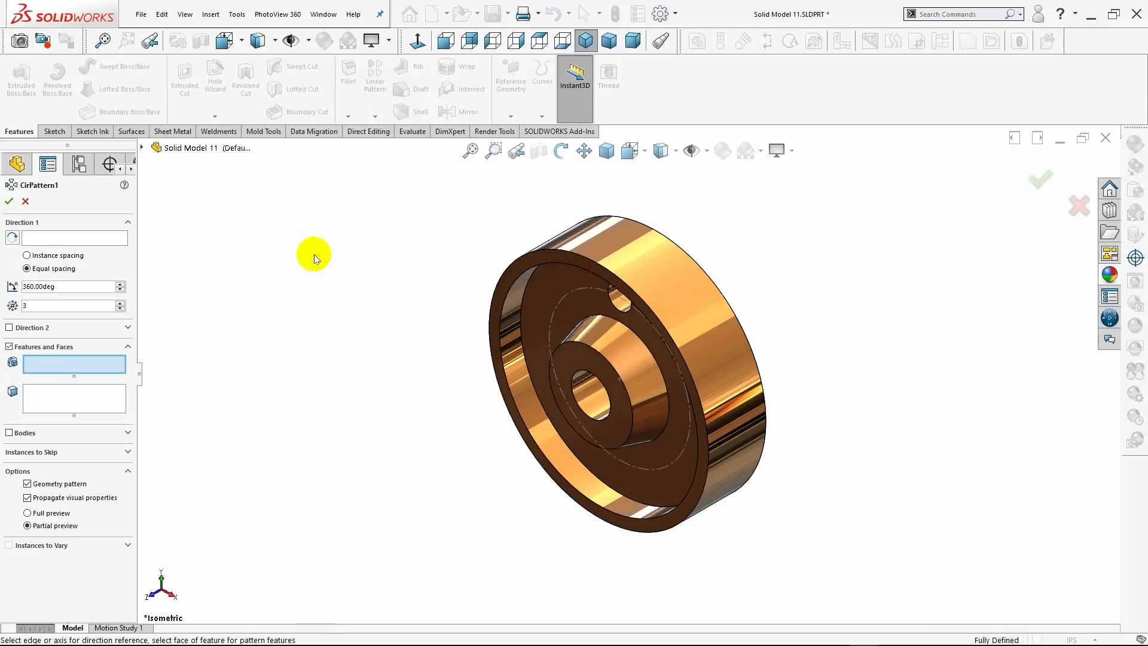
{"action": "left_click", "coordinate": [143, 149]}
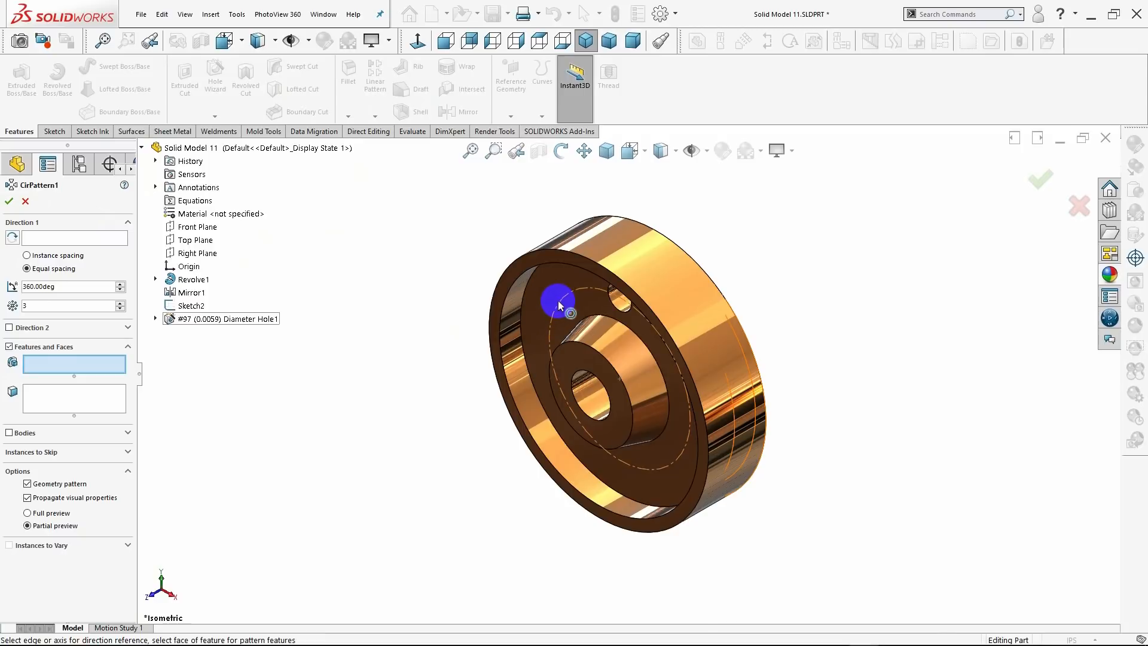
{"action": "left_click", "coordinate": [41, 243]}
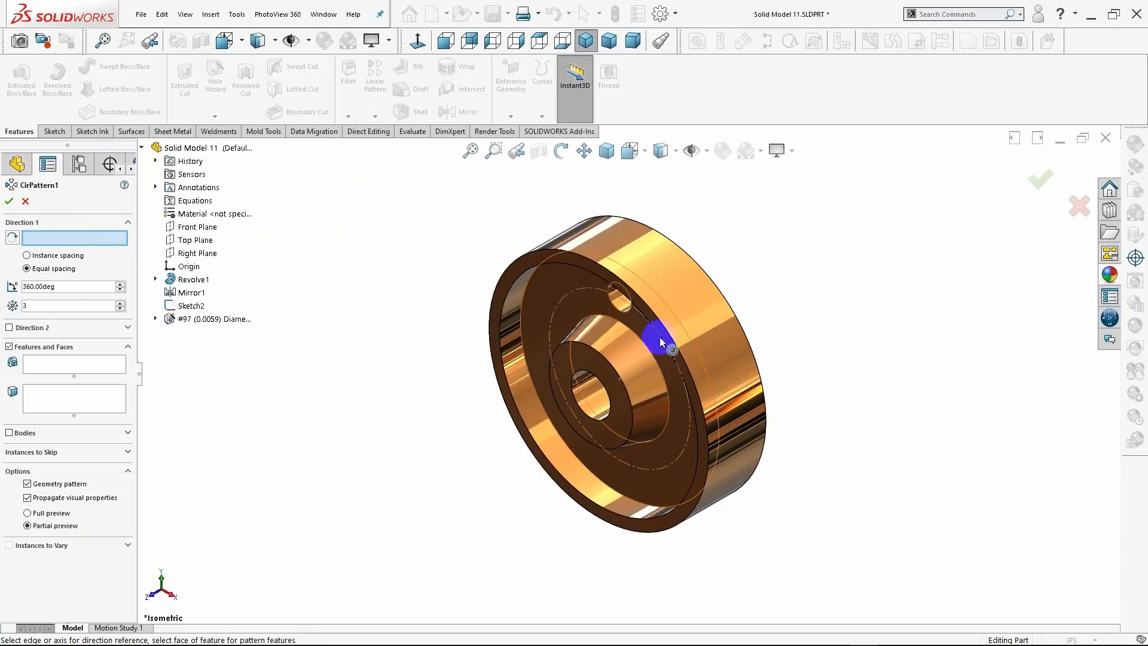
{"action": "middle_click_drag", "start_coordinate": [661, 333], "coordinate": [717, 244]}
{"action": "left_click", "coordinate": [709, 259]}
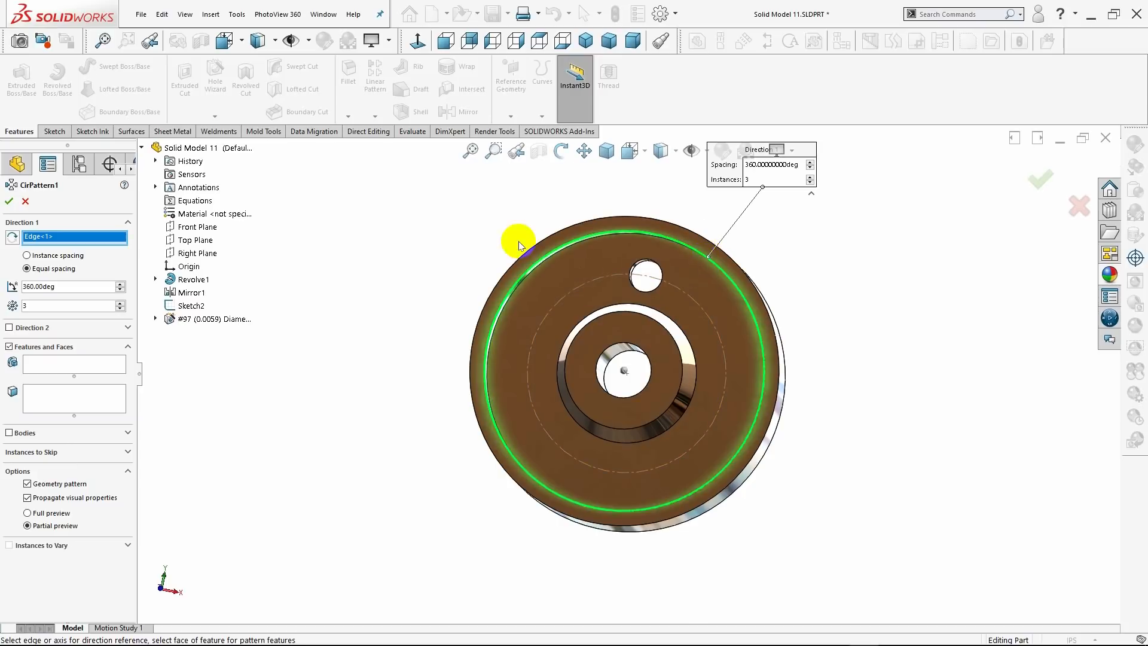
{"action": "middle_click_drag", "start_coordinate": [518, 245], "coordinate": [493, 301]}
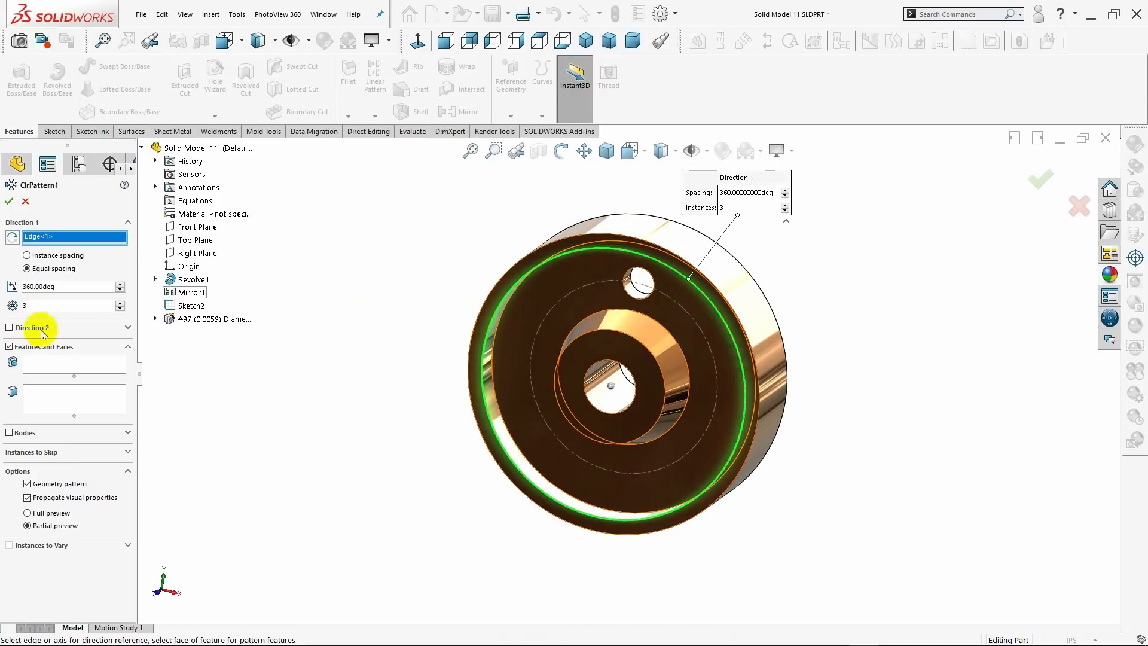
{"action": "left_click", "coordinate": [44, 365]}
{"action": "left_click", "coordinate": [186, 320]}
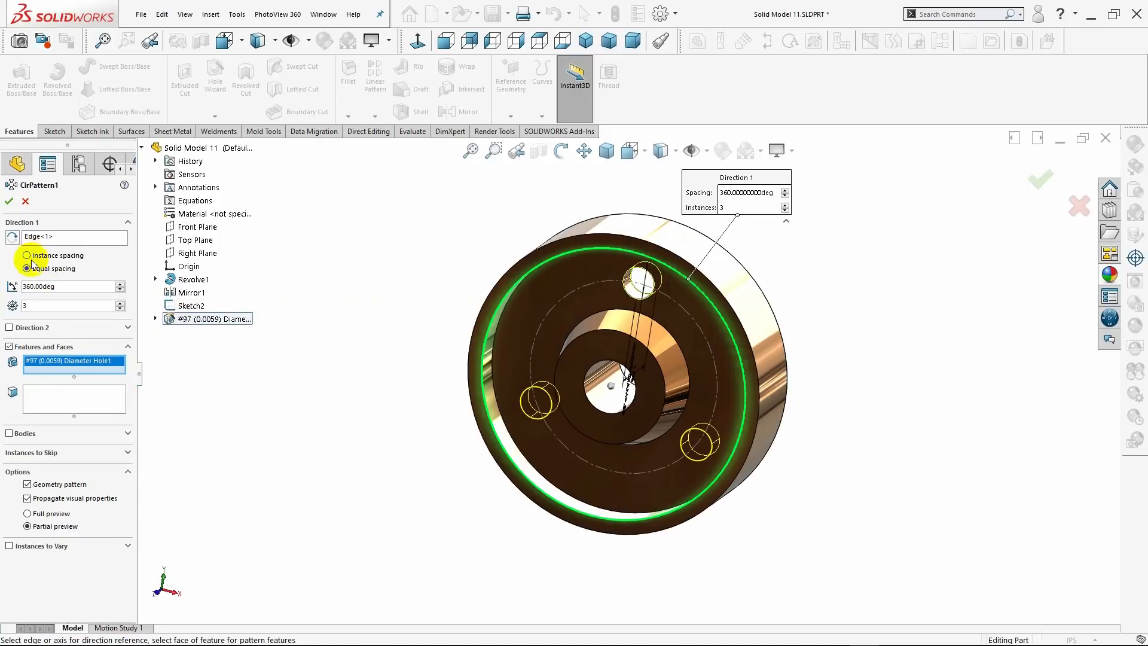
{"action": "left_click", "coordinate": [11, 204]}
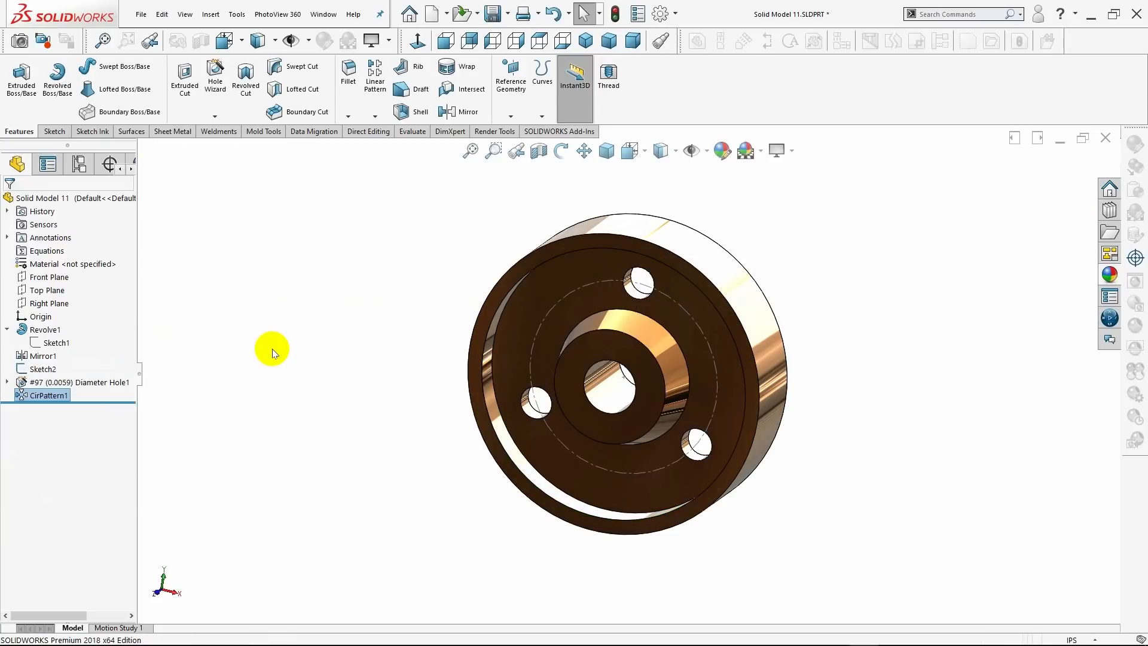
{"action": "middle_click_drag", "start_coordinate": [272, 350], "coordinate": [249, 337]}
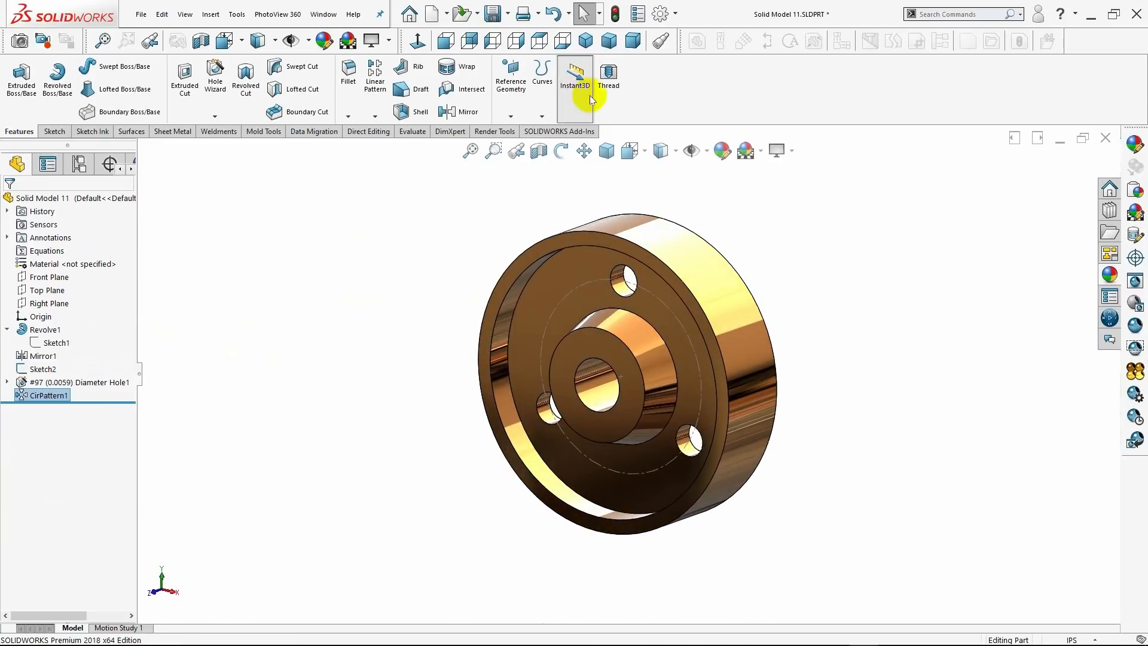
{"action": "left_click", "coordinate": [585, 42]}
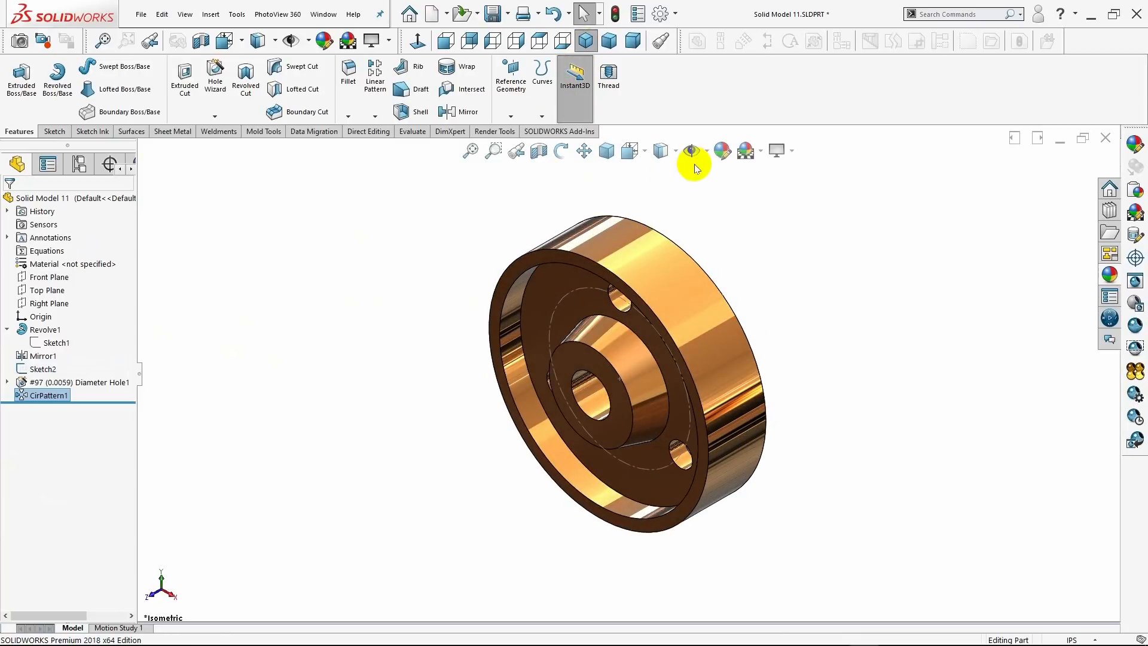
Hide the construction-circle sketch and show the part in isometric view.
{"action": "left_click", "coordinate": [51, 369]}
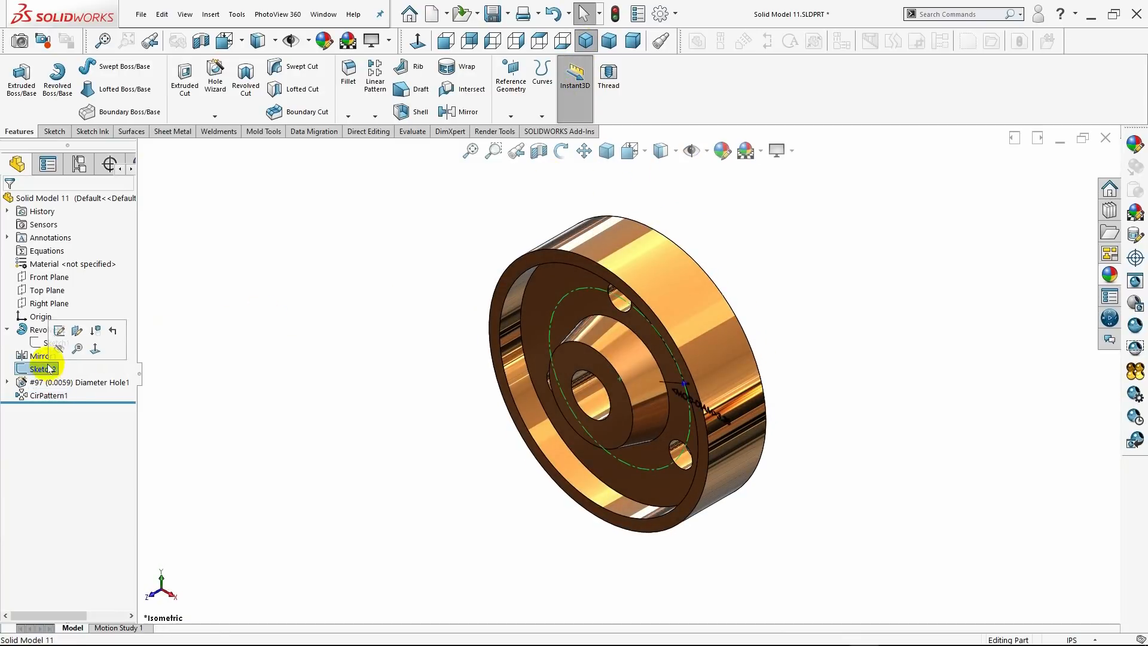
{"action": "left_click", "coordinate": [309, 367]}
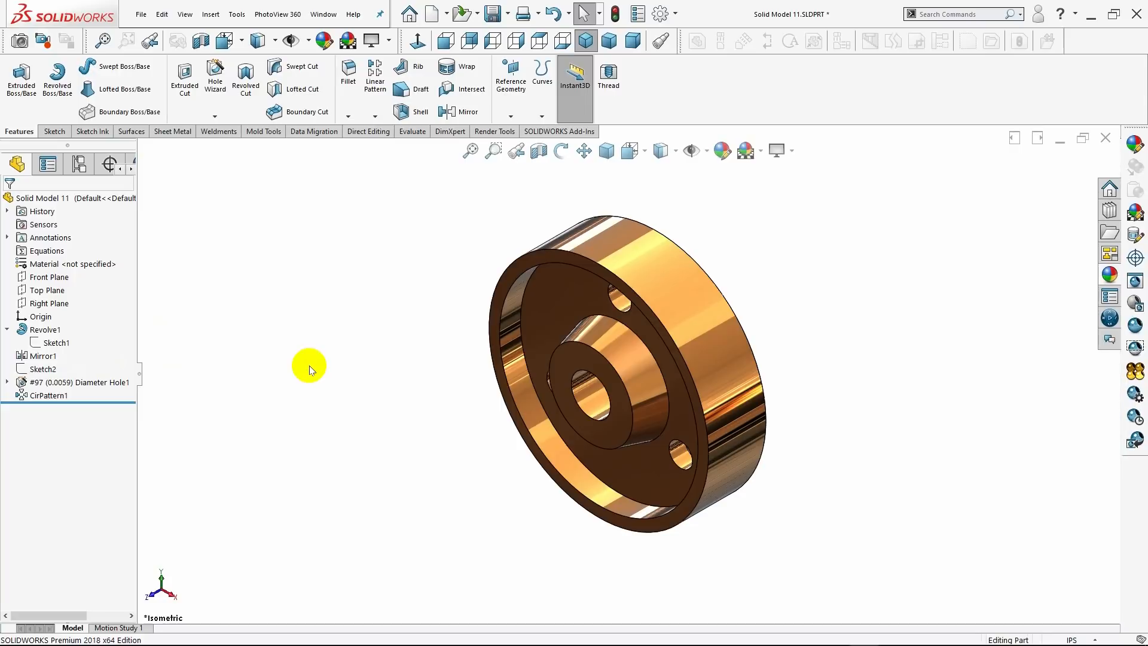
{"action": "middle_click_drag", "start_coordinate": [309, 365], "coordinate": [344, 367]}
{"action": "left_click", "coordinate": [585, 41]}
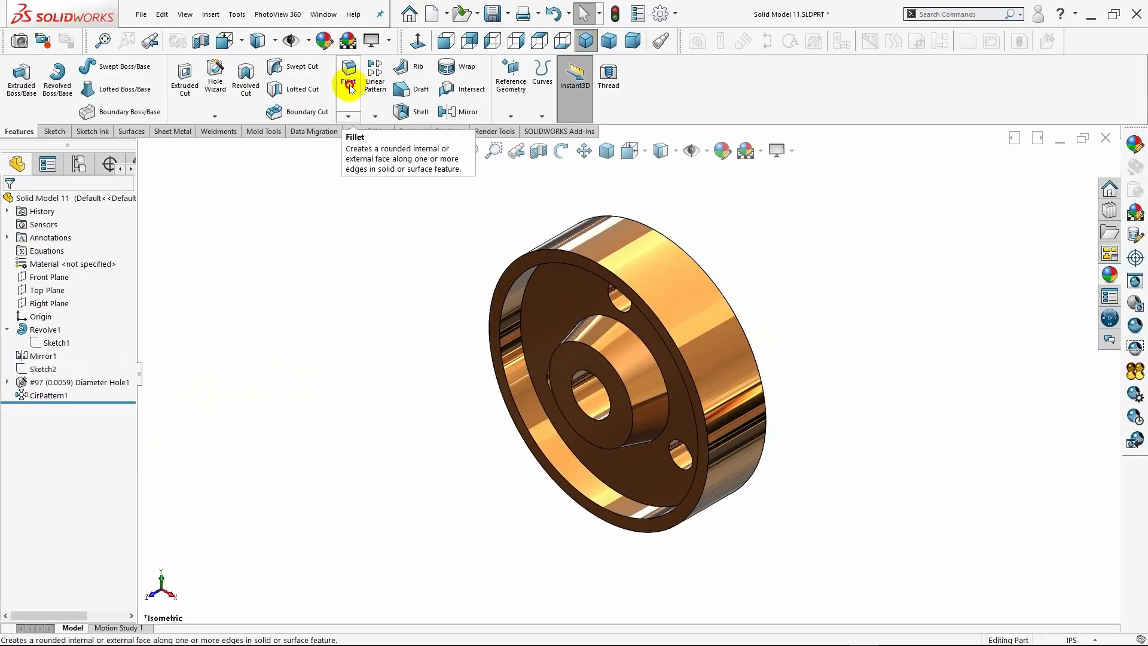
Start a fillet and select the outer and inner circular edges of the rim on both sides of the wheel.
{"action": "left_click", "coordinate": [540, 265]}
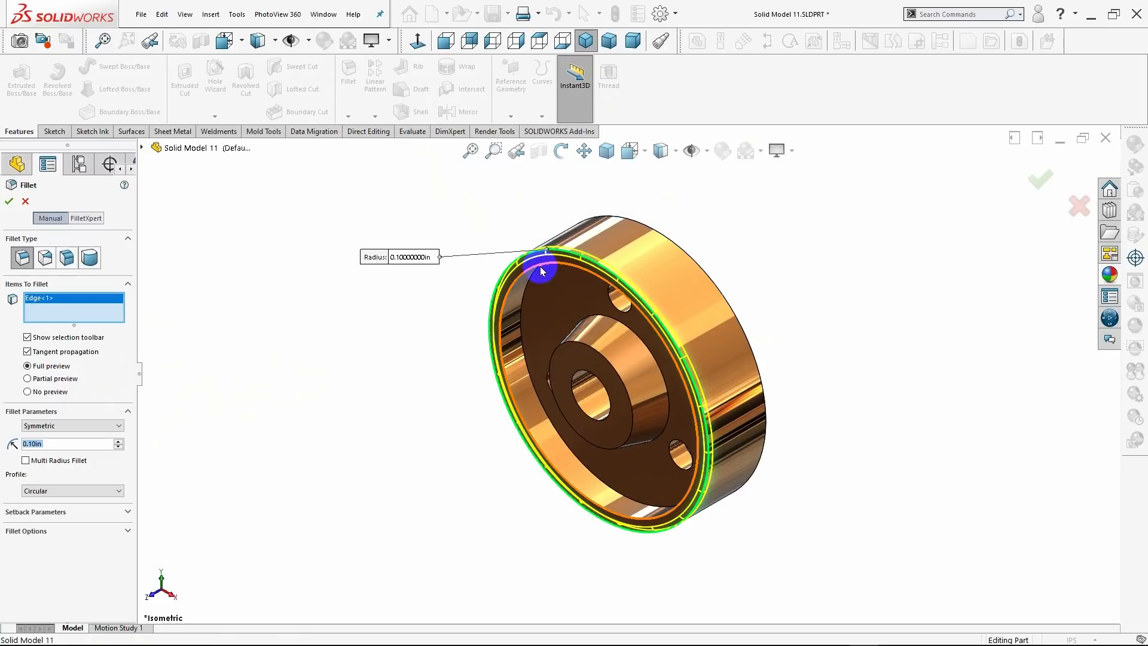
{"action": "left_click", "coordinate": [546, 281]}
{"action": "middle_click_drag", "start_coordinate": [740, 307], "coordinate": [616, 359]}
{"action": "left_click", "coordinate": [614, 356]}
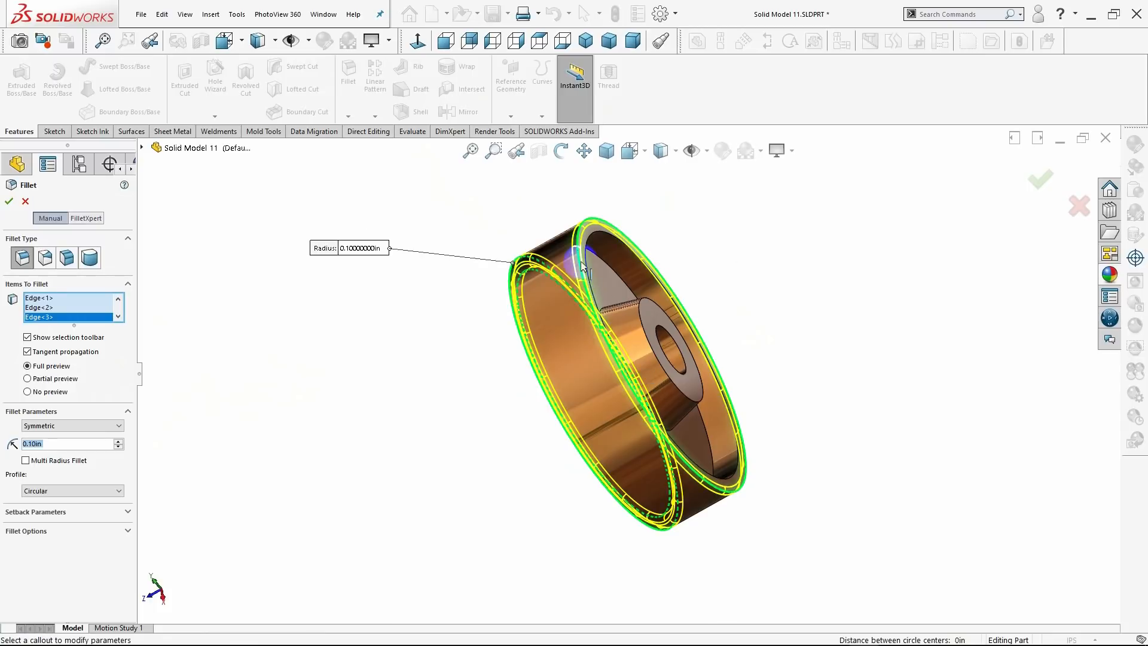
{"action": "left_click", "coordinate": [586, 256]}
Add the front side's web-to-rim corner, hub base, hub end and bore edges to the fillet selection.
{"action": "middle_click_drag", "start_coordinate": [558, 364], "coordinate": [610, 199]}
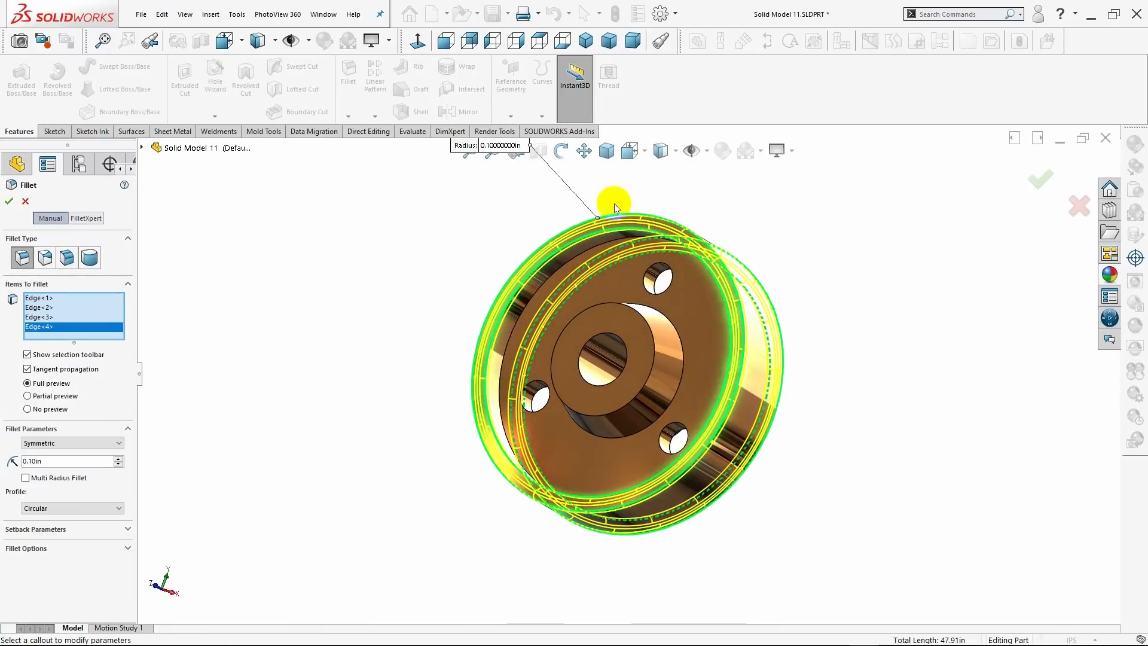
{"action": "left_click", "coordinate": [577, 261]}
{"action": "middle_click_drag", "start_coordinate": [546, 297], "coordinate": [606, 362]}
{"action": "left_click", "coordinate": [576, 320]}
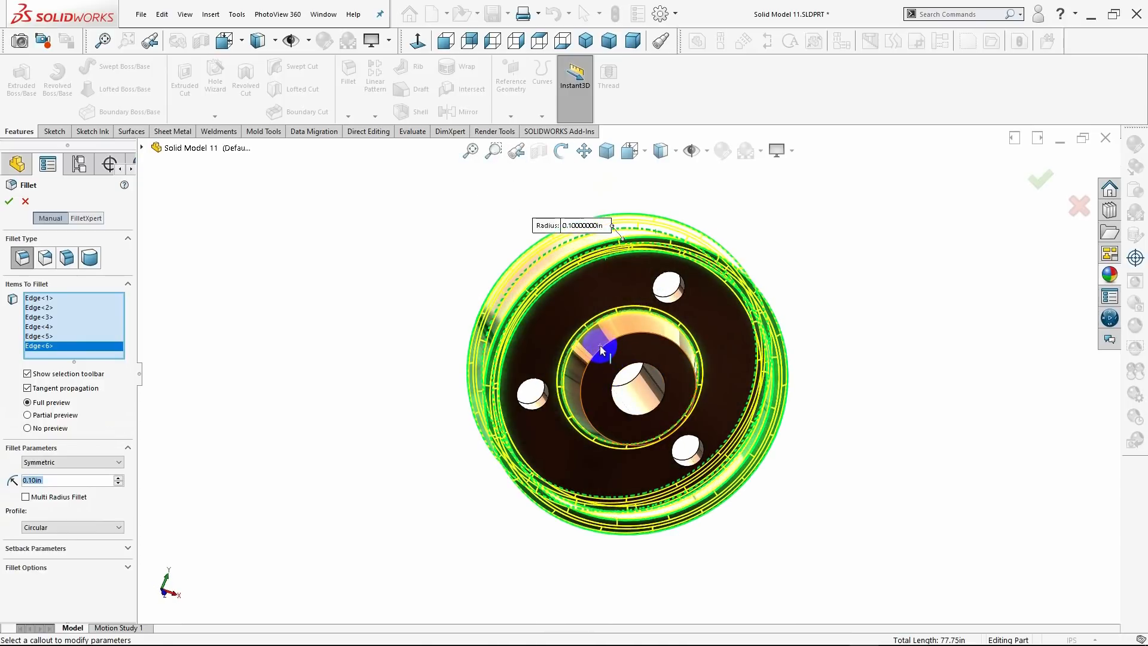
{"action": "left_click", "coordinate": [600, 351]}
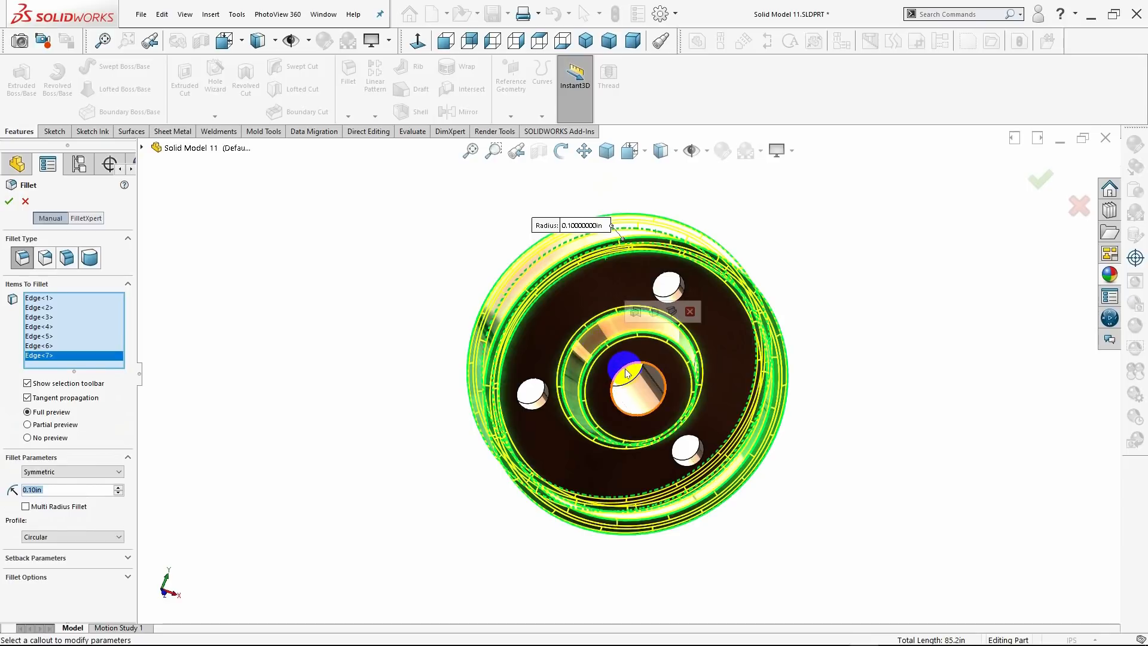
{"action": "left_click", "coordinate": [627, 369]}
Add the rear side's web-to-rim corner, hub base and hub end edges to the fillet selection.
{"action": "middle_click_drag", "start_coordinate": [800, 395], "coordinate": [585, 353]}
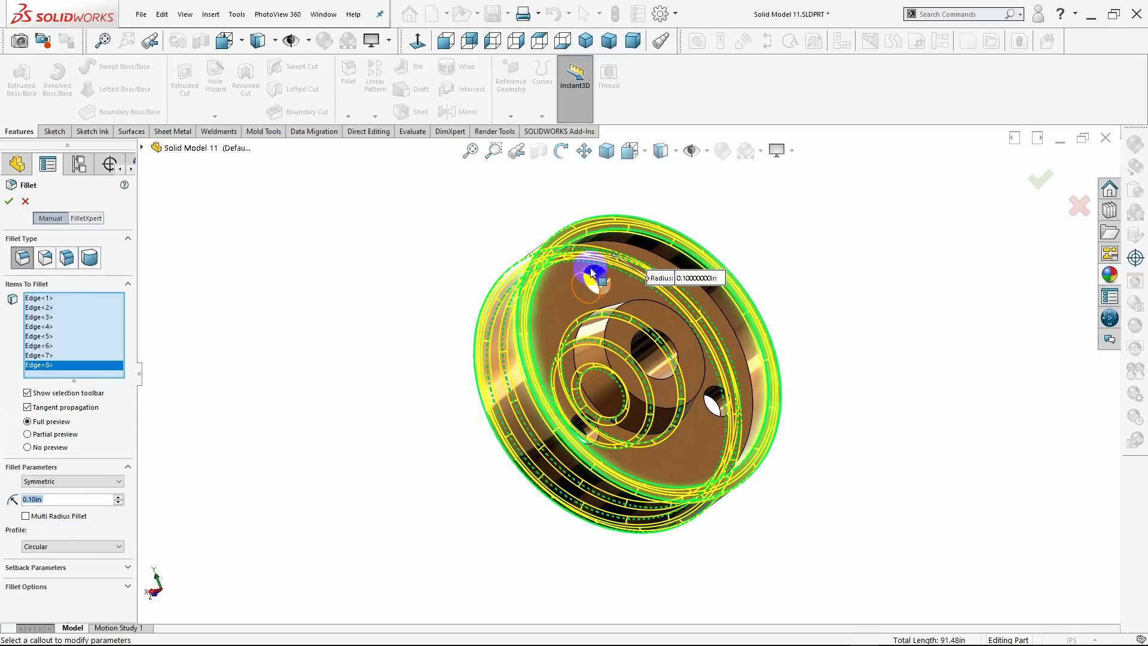
{"action": "left_click", "coordinate": [638, 265]}
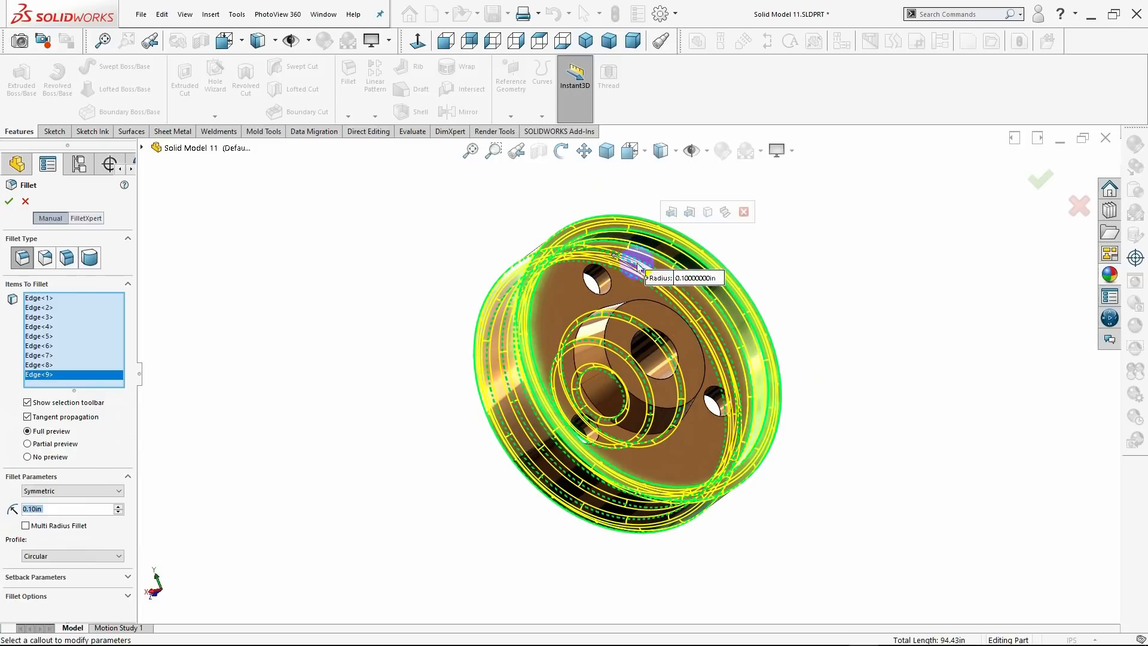
{"action": "middle_click_drag", "start_coordinate": [655, 323], "coordinate": [615, 400]}
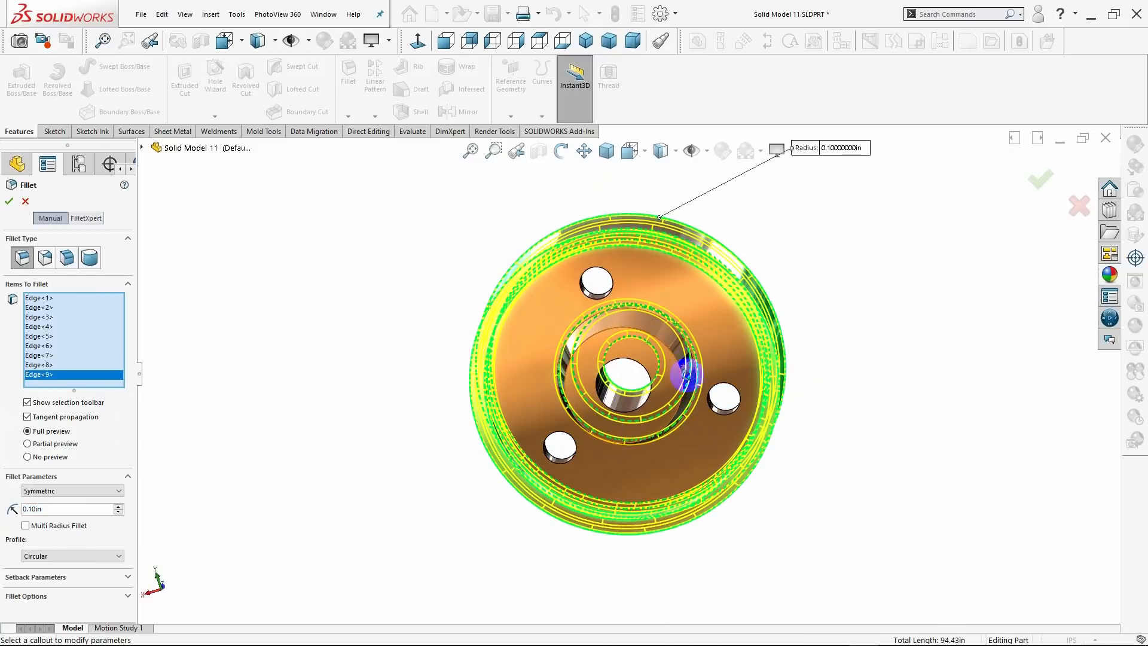
{"action": "middle_click_drag", "start_coordinate": [685, 374], "coordinate": [675, 334]}
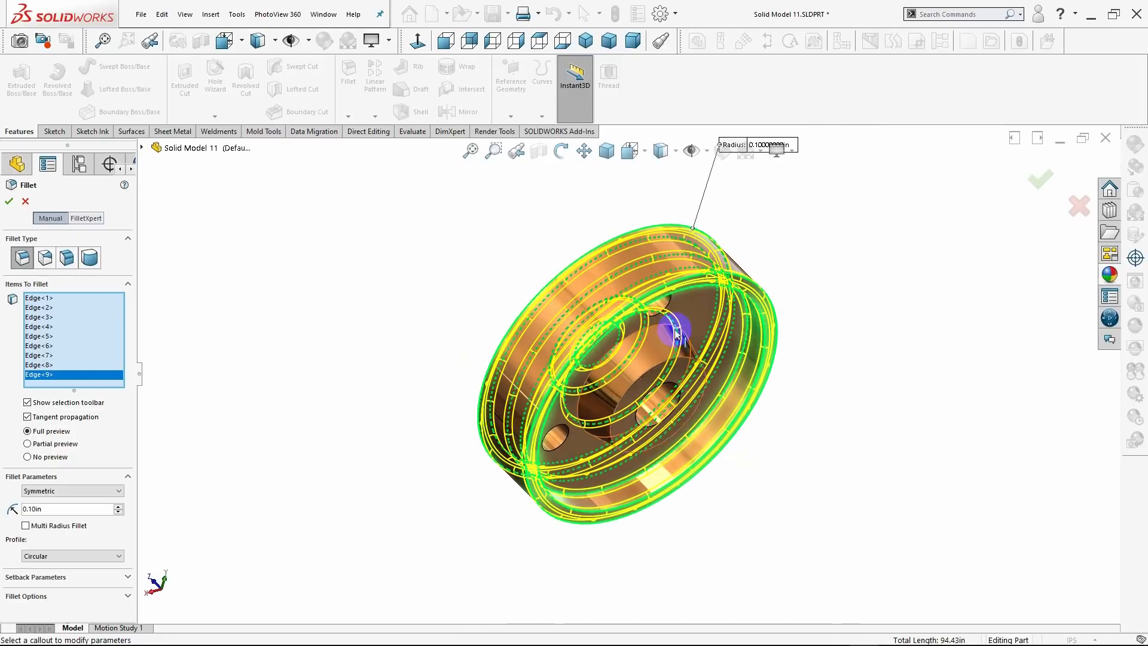
{"action": "left_click", "coordinate": [706, 353]}
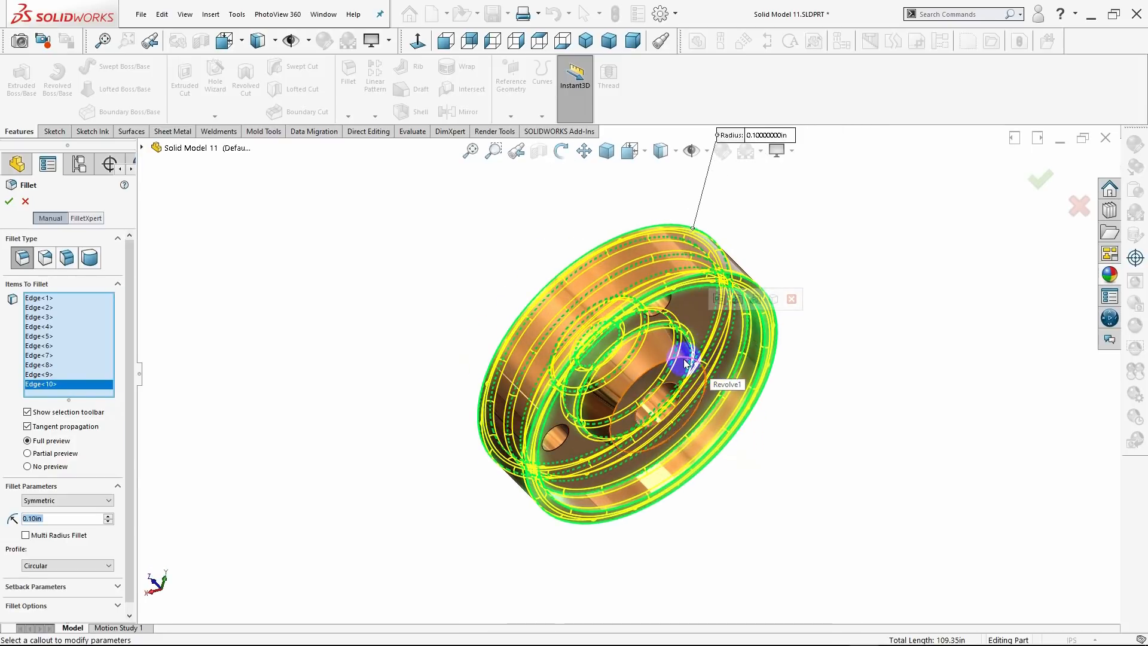
{"action": "left_click", "coordinate": [690, 372]}
Check the fillet with partial and full preview, and create it with a 0.10 in symmetric radius.
{"action": "middle_click_drag", "start_coordinate": [717, 455], "coordinate": [681, 433]}
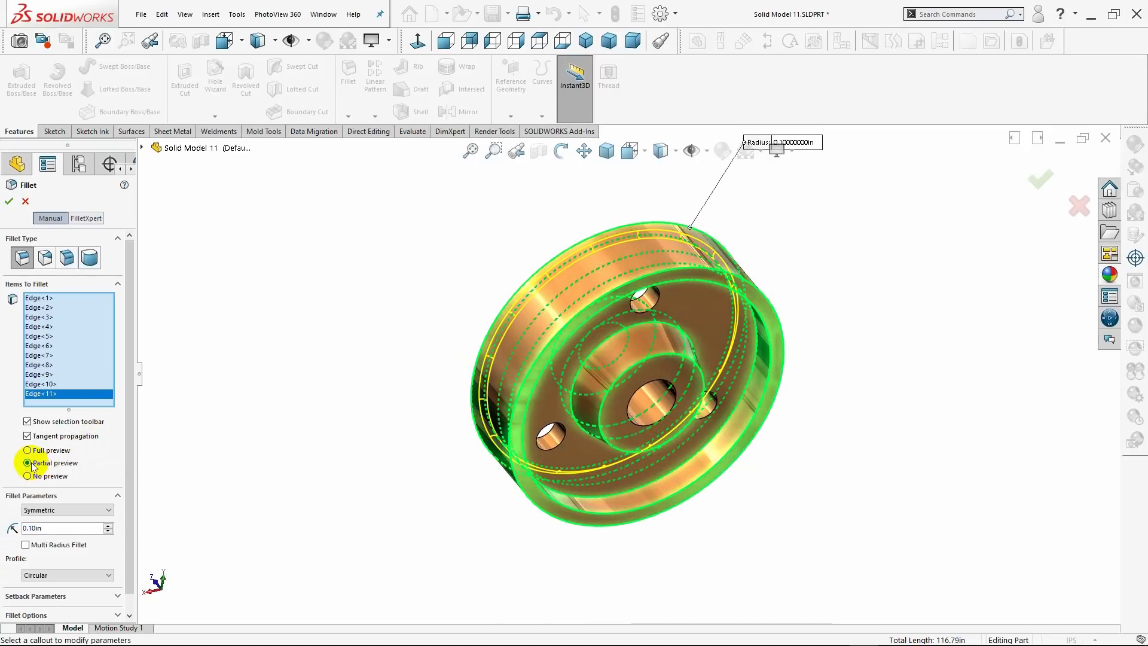
{"action": "middle_click_drag", "start_coordinate": [370, 436], "coordinate": [398, 324]}
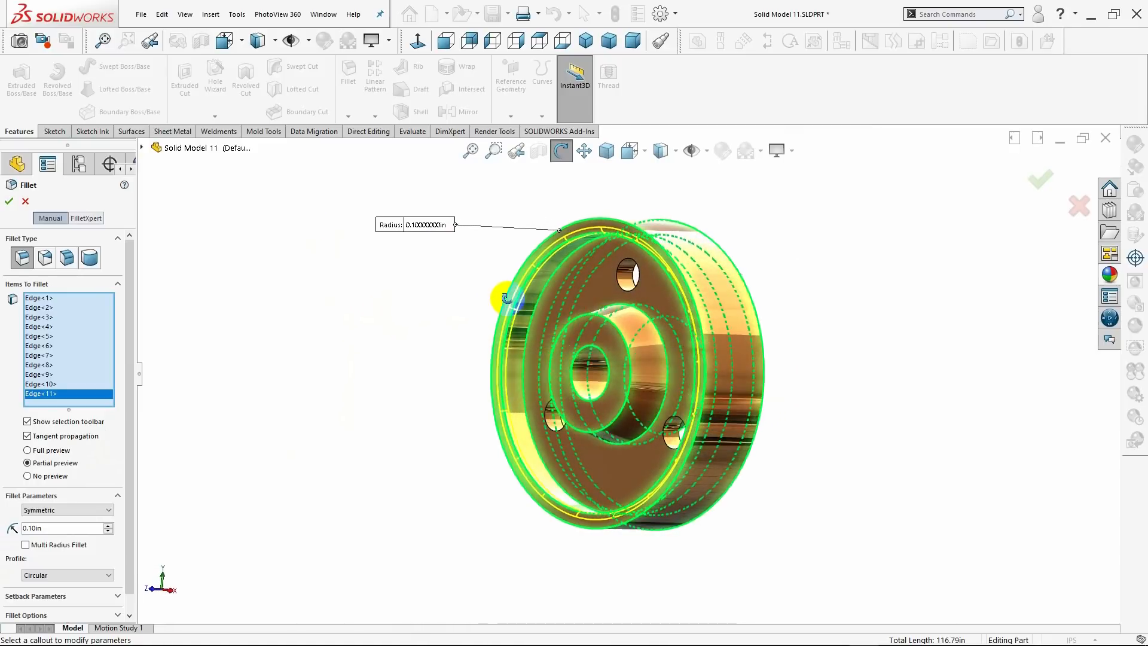
{"action": "middle_click_drag", "start_coordinate": [390, 292], "coordinate": [497, 317]}
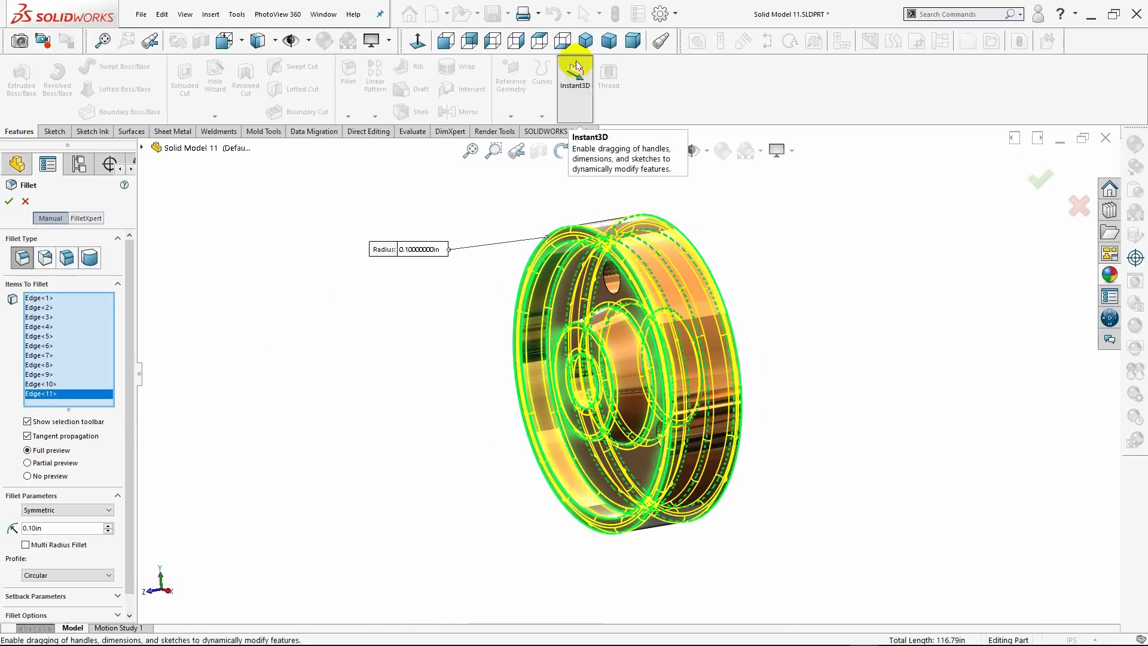
{"action": "left_click", "coordinate": [586, 41]}
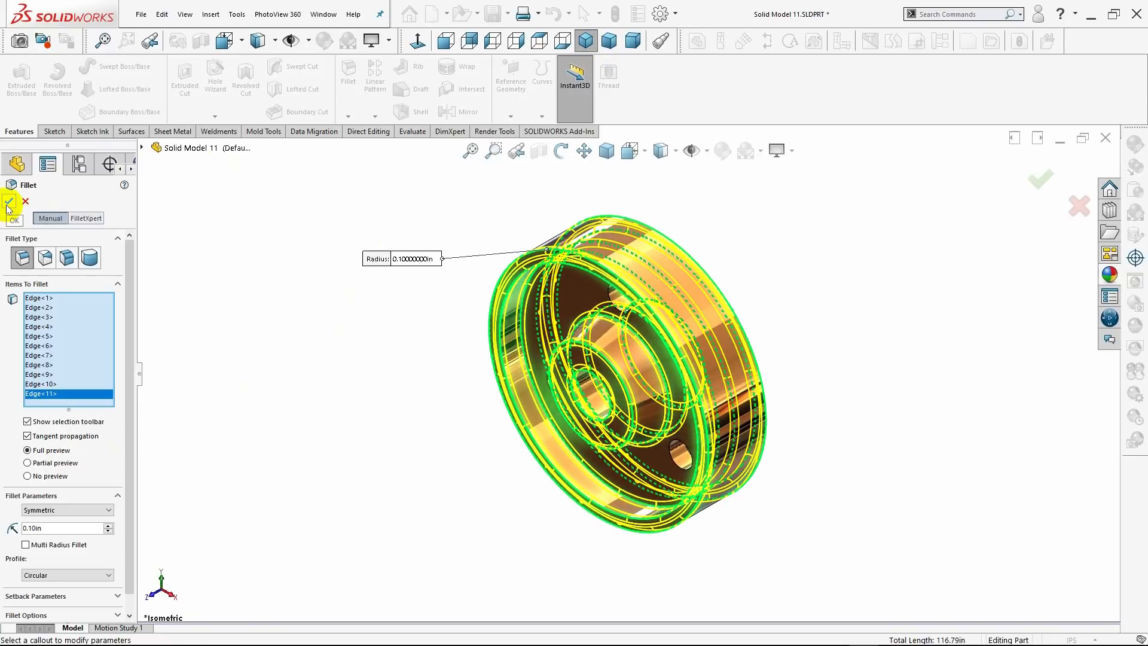
{"action": "key", "text": "Return"}
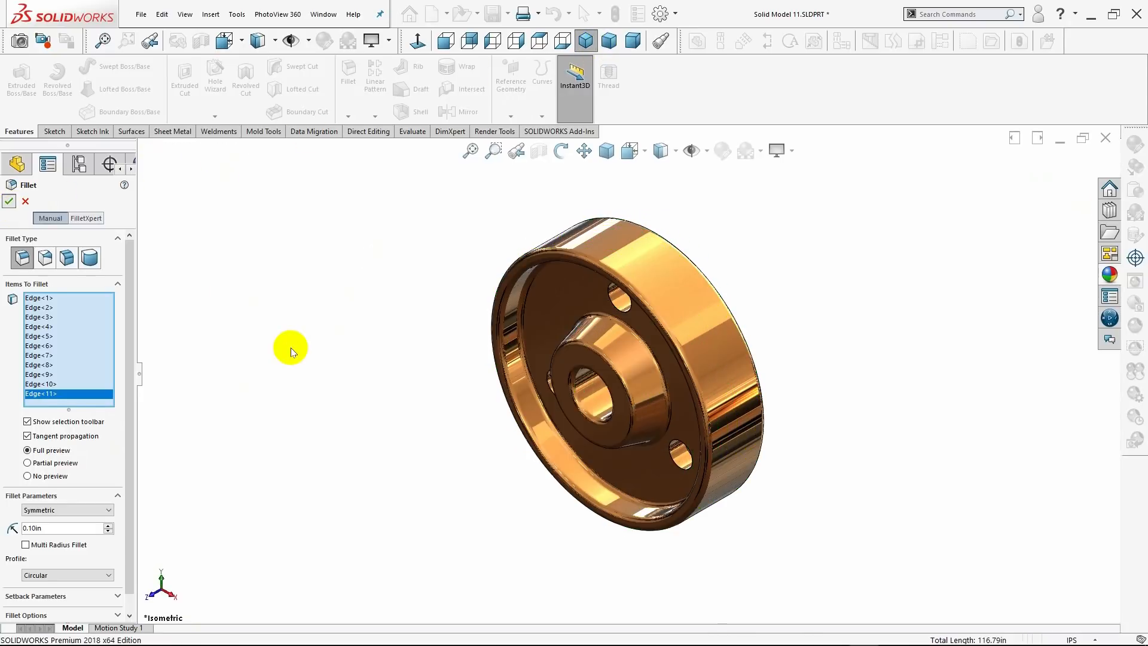
Edit the 0.10 in fillet to include the missing bore edge on the rear hub face, and return to isometric view.
{"action": "middle_click_drag", "start_coordinate": [291, 347], "coordinate": [279, 311]}
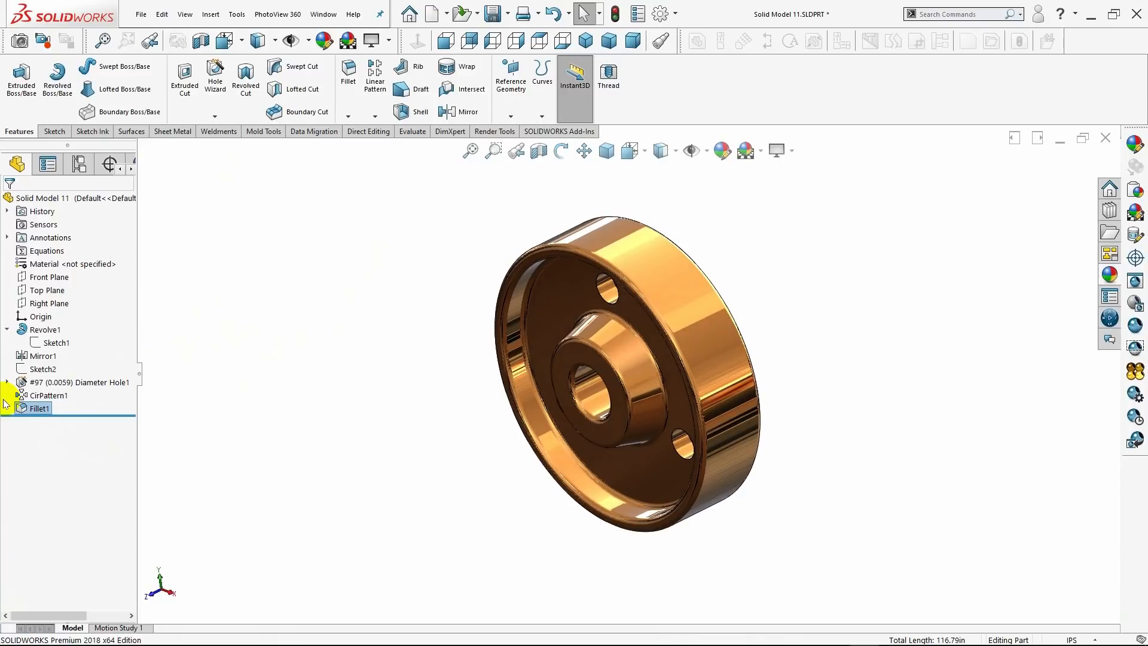
{"action": "right_click", "coordinate": [25, 409]}
{"action": "left_click", "coordinate": [36, 317]}
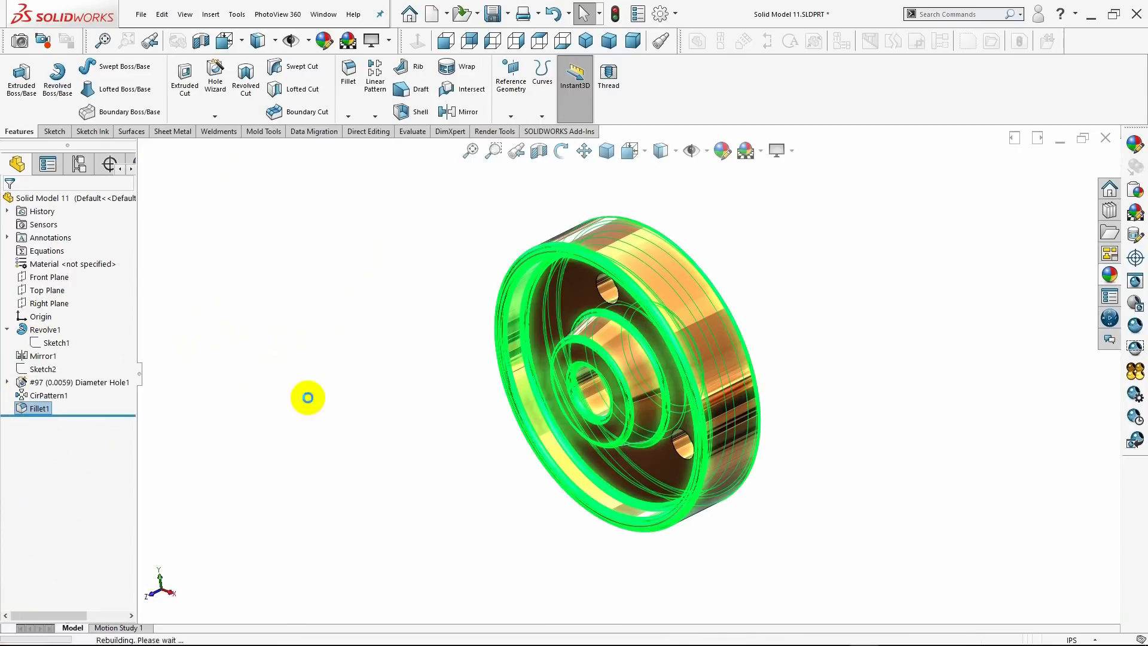
{"action": "middle_click_drag", "start_coordinate": [357, 410], "coordinate": [386, 449]}
{"action": "left_click", "coordinate": [659, 385]}
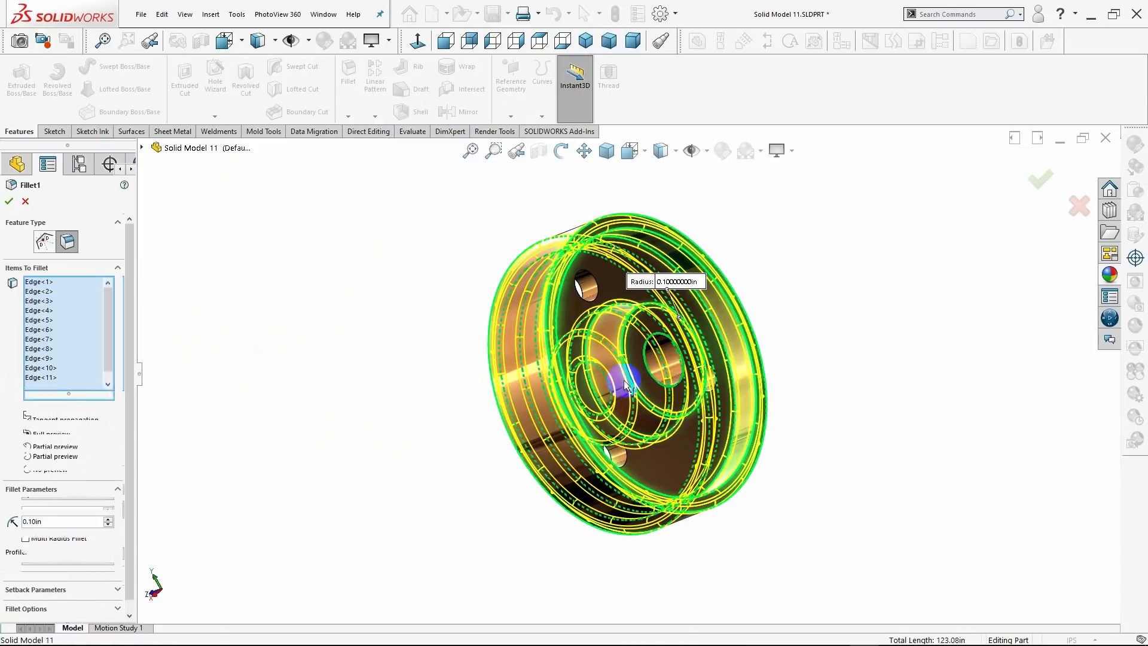
{"action": "left_click", "coordinate": [11, 205]}
{"action": "middle_click_drag", "start_coordinate": [334, 355], "coordinate": [445, 352]}
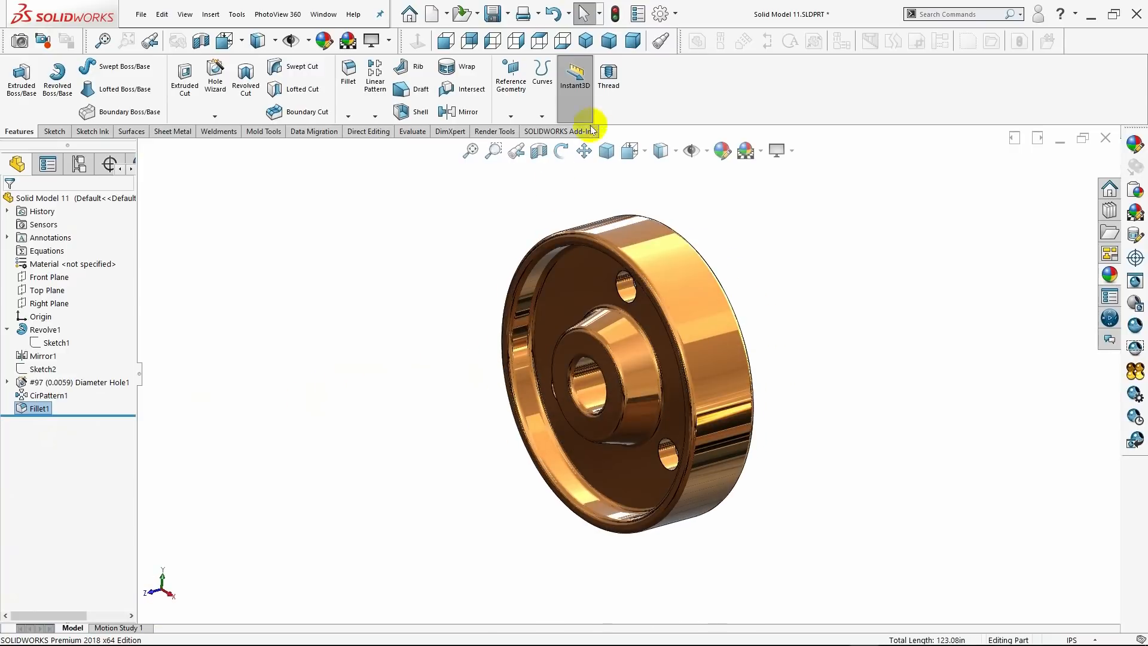
{"action": "left_click", "coordinate": [588, 43]}
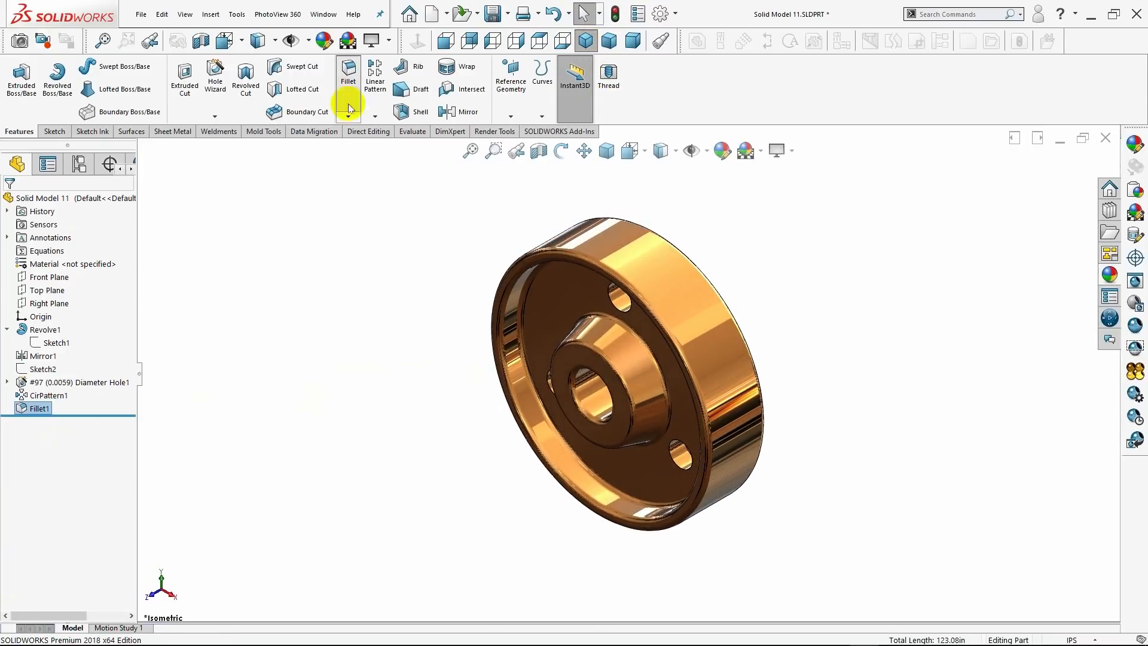
Start a second fillet and select the circular edges of all three web holes on both sides of the web.
{"action": "left_click", "coordinate": [672, 466]}
{"action": "left_click", "coordinate": [611, 301]}
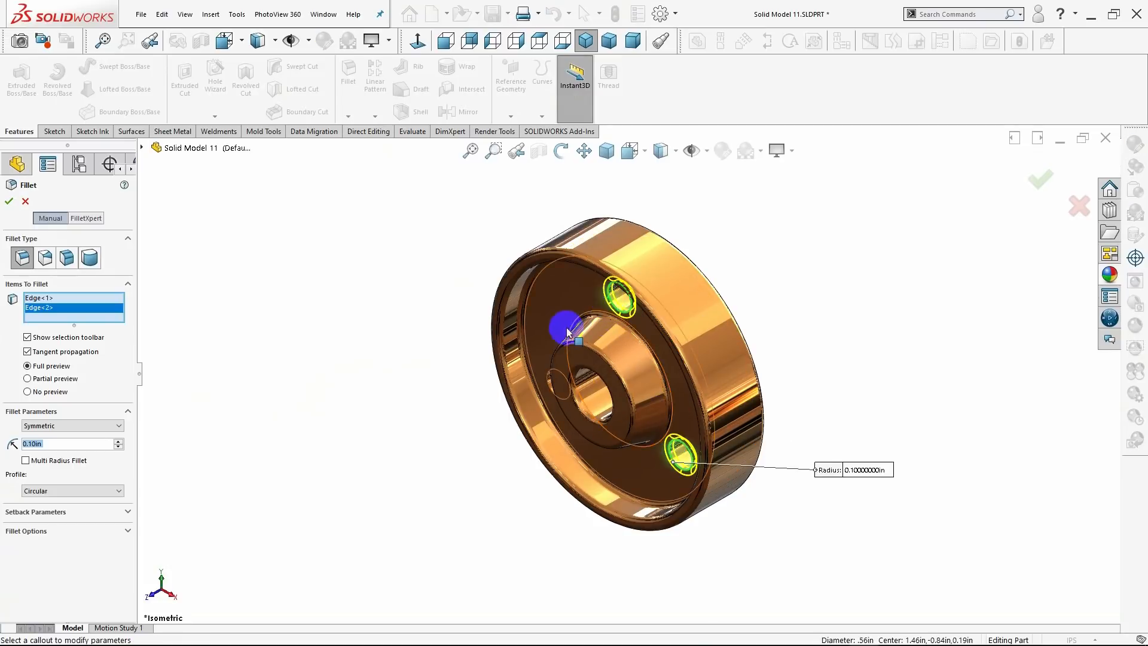
{"action": "left_click", "coordinate": [547, 384]}
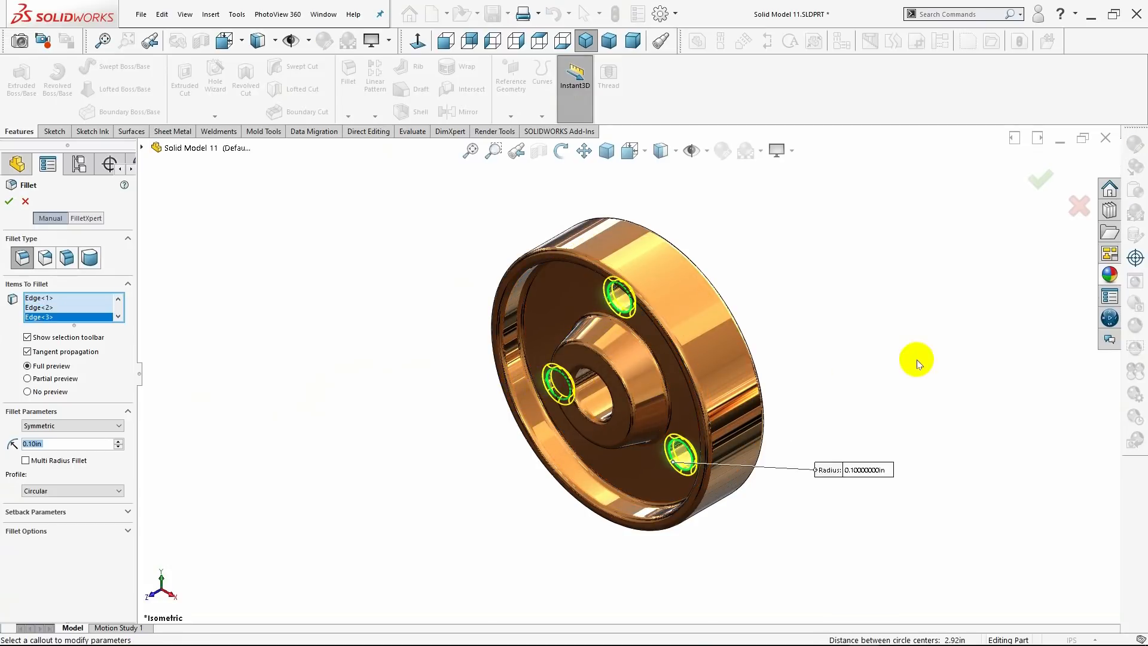
{"action": "middle_click_drag", "start_coordinate": [916, 360], "coordinate": [814, 442]}
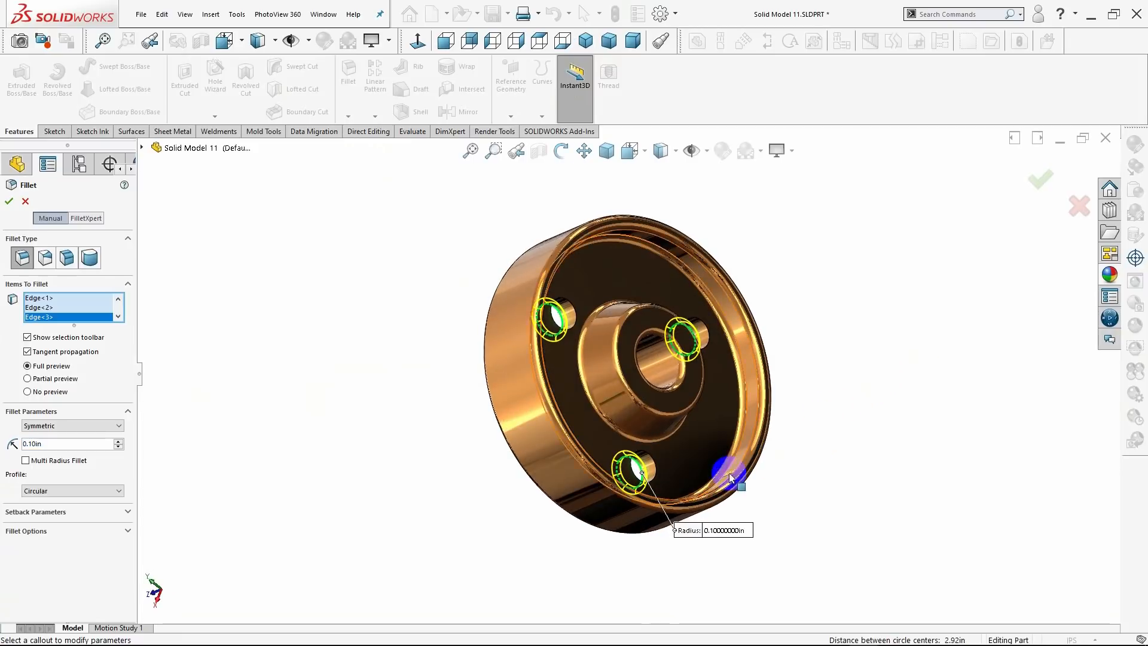
{"action": "left_click", "coordinate": [654, 466]}
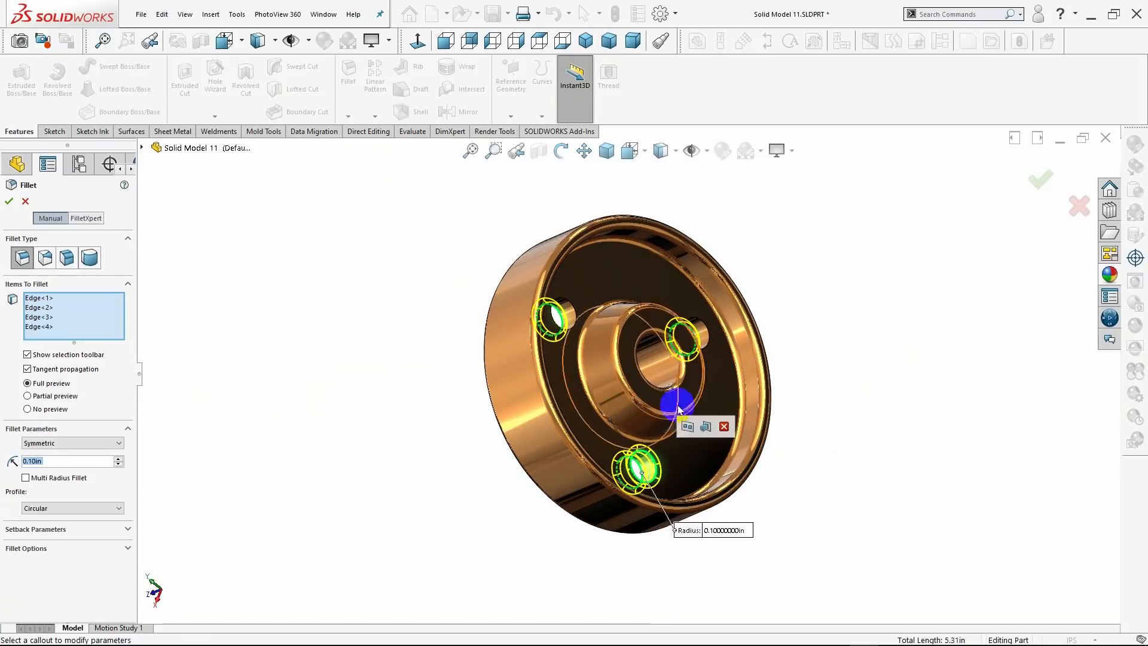
{"action": "left_click", "coordinate": [710, 340]}
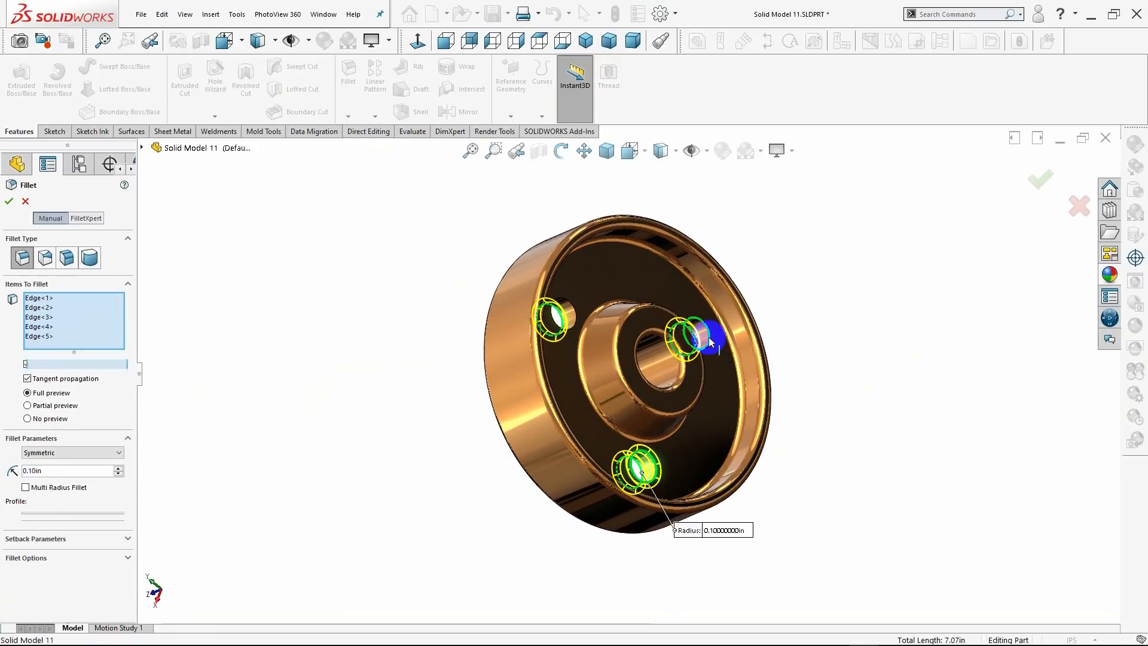
{"action": "left_click", "coordinate": [572, 330]}
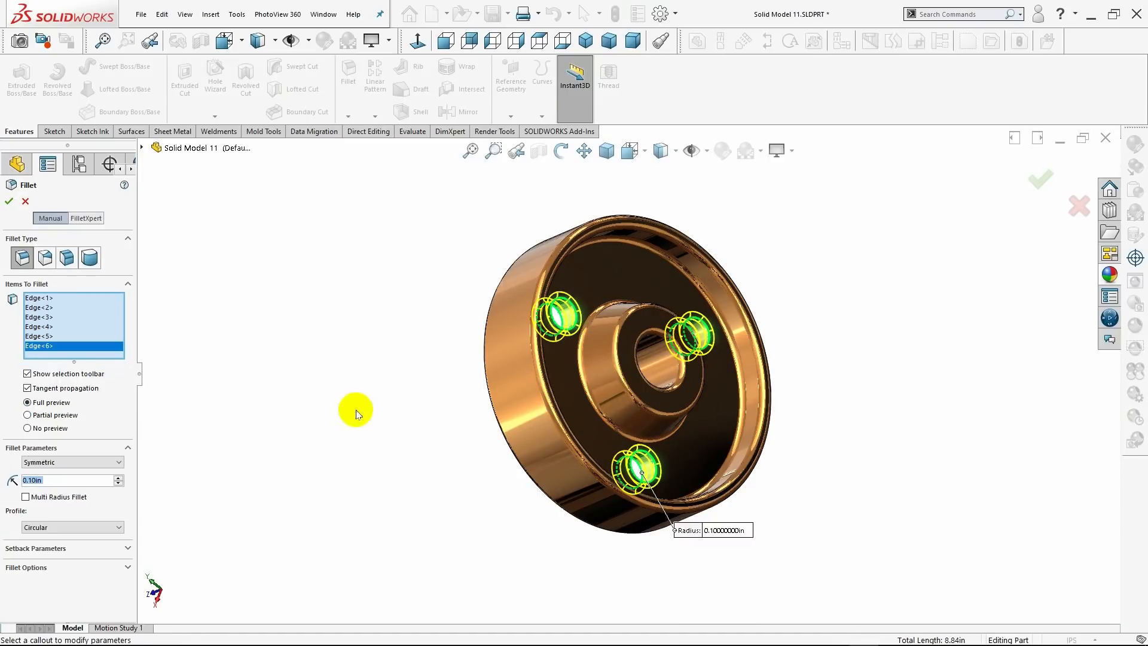
Set the hole-edge fillet radius to 0.07 in, create the fillet and show the part in isometric view.
{"action": "type", "text": "0.07"}
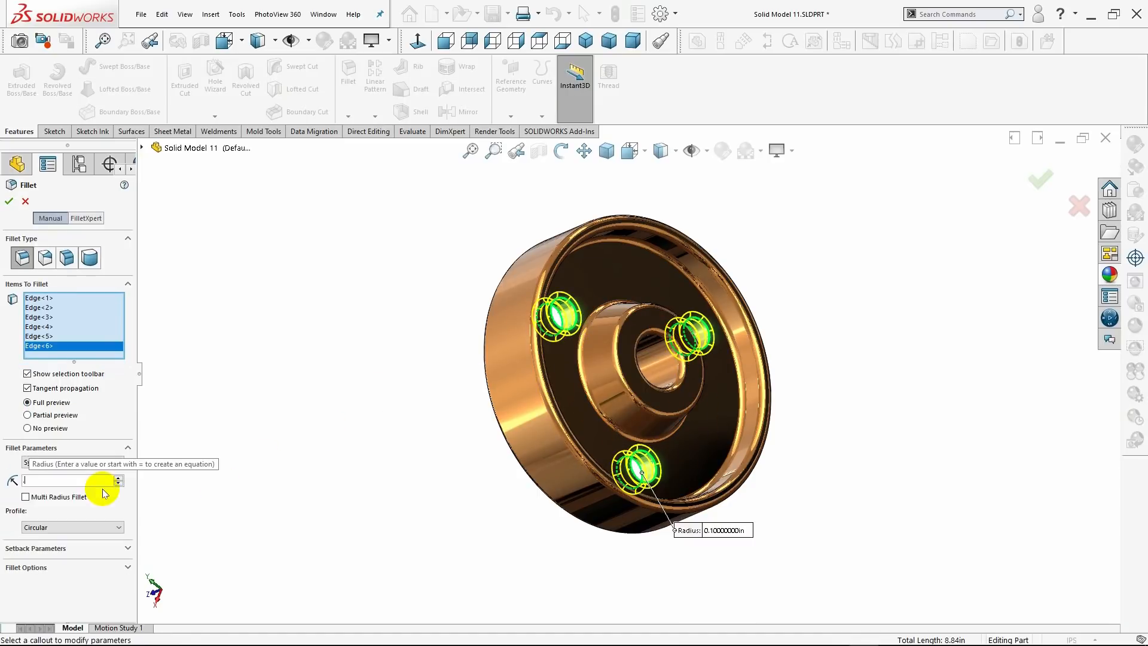
{"action": "key", "text": "Return"}
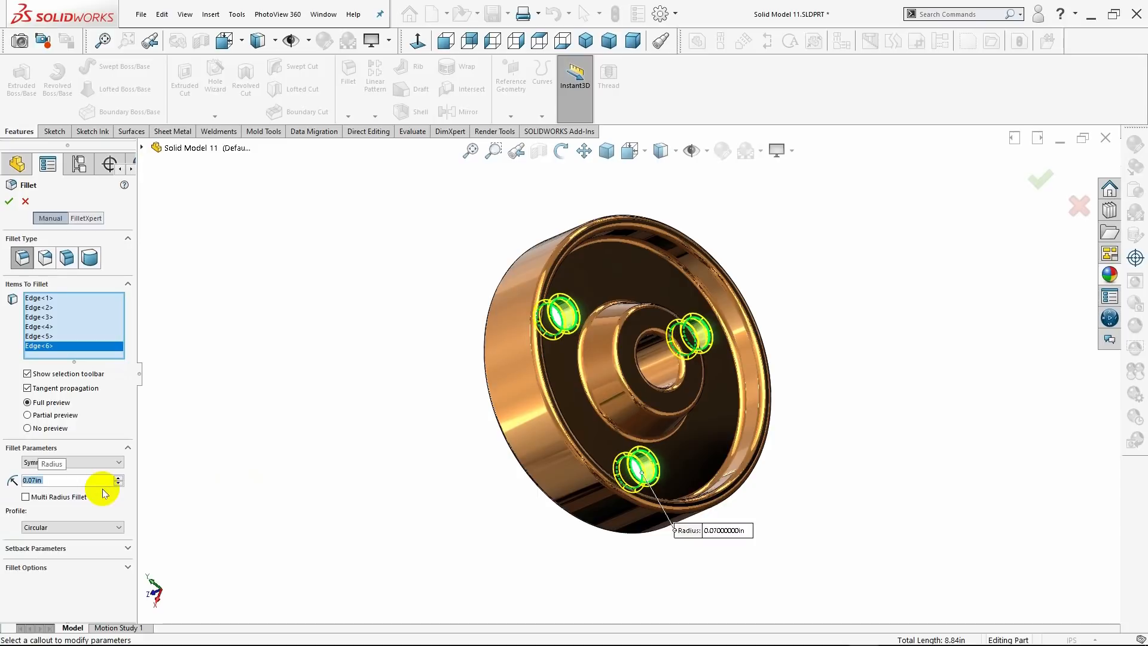
{"action": "left_click", "coordinate": [8, 202]}
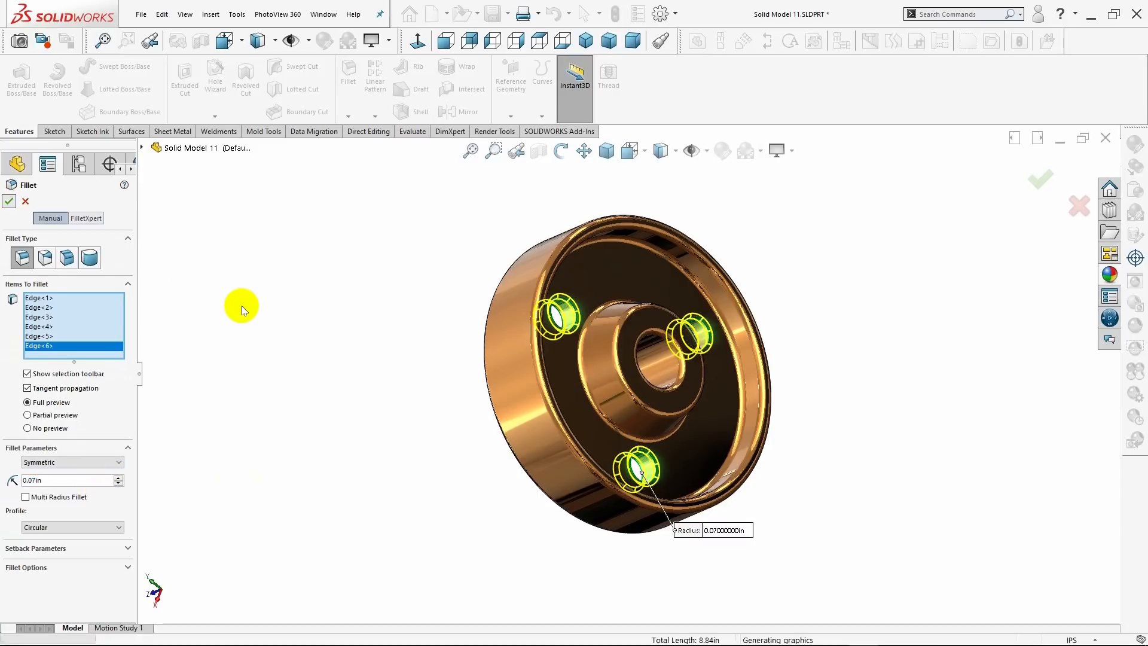
{"action": "middle_click_drag", "start_coordinate": [298, 310], "coordinate": [405, 303]}
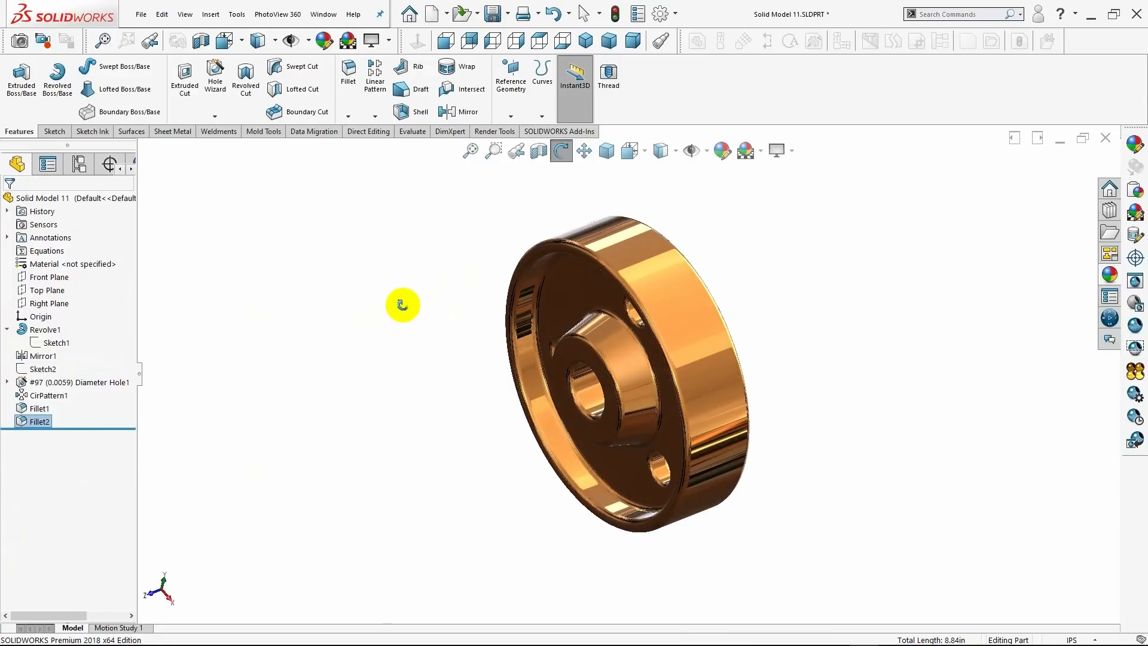
{"action": "left_click", "coordinate": [586, 40]}
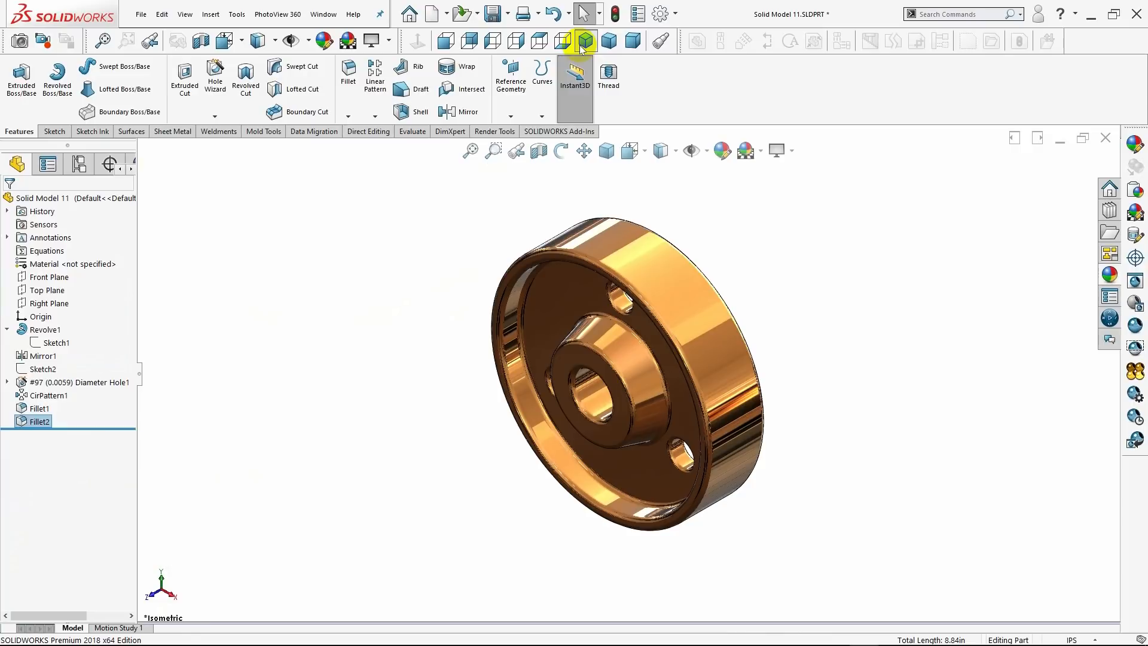
Apply the 3 Point Faded scene to the part and return to isometric view.
{"action": "left_click", "coordinate": [760, 151]}
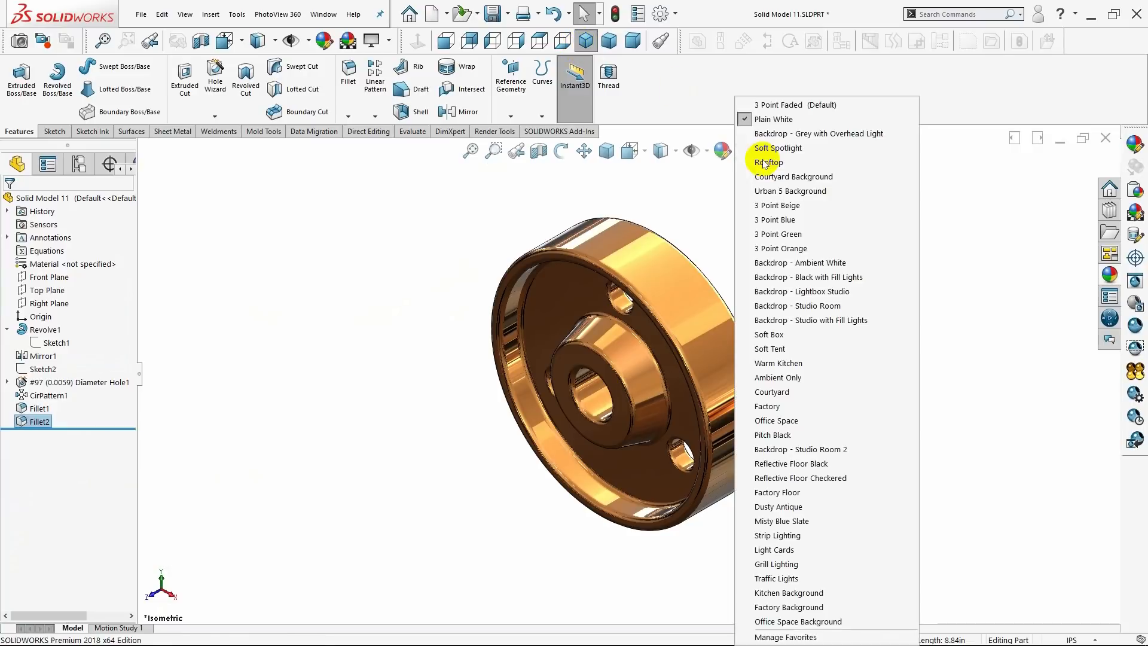
{"action": "left_click", "coordinate": [770, 110]}
{"action": "middle_click_drag", "start_coordinate": [771, 263], "coordinate": [679, 146]}
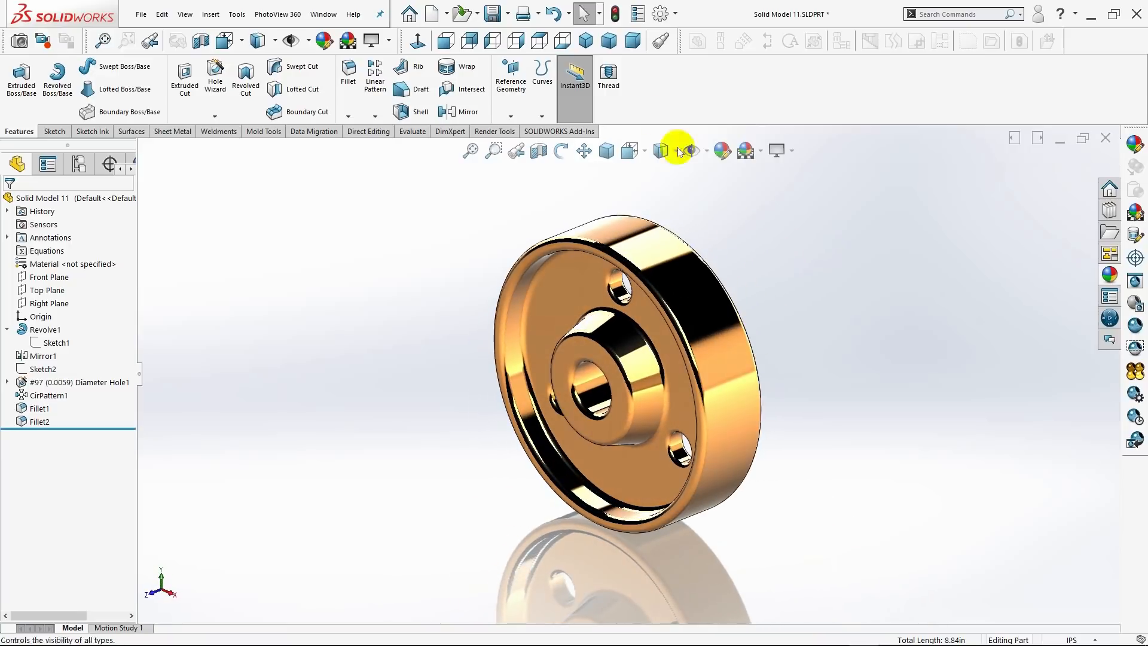
{"action": "left_click", "coordinate": [586, 40]}
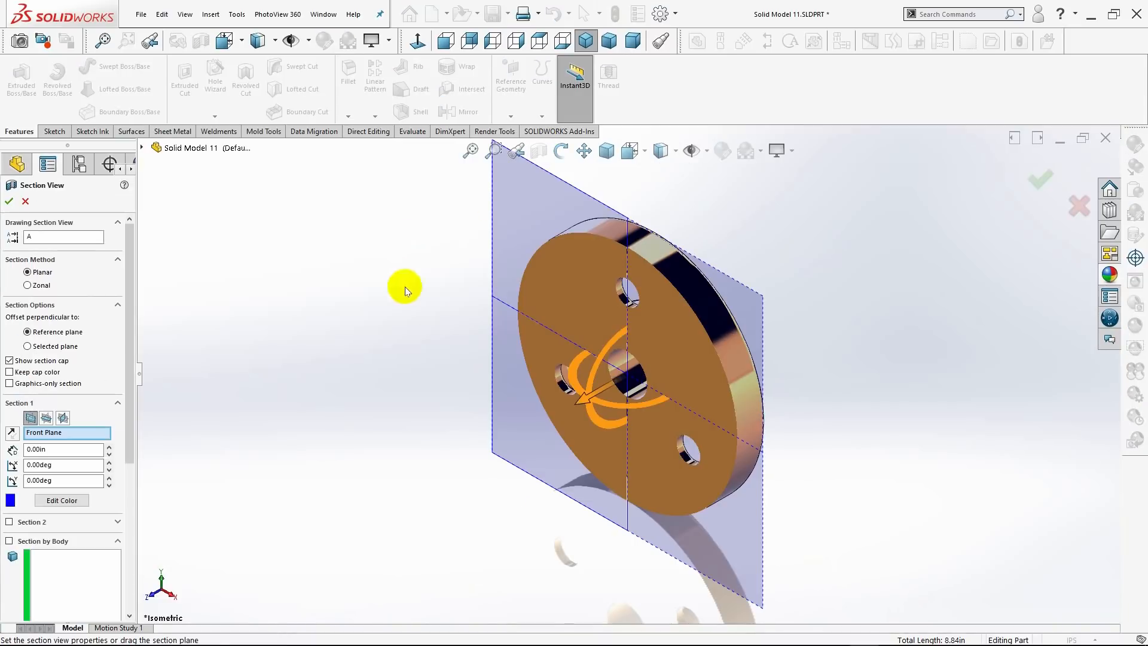
Create a Front Plane section view with the plane offset about -0.06 in and rotated to about 273° and 180°, shown isometrically.
{"action": "mouse_move", "coordinate": [596, 394]}
{"action": "left_mouse_down"}
{"action": "mouse_move", "coordinate": [627, 375]}
{"action": "mouse_move", "coordinate": [608, 392]}
{"action": "mouse_move", "coordinate": [547, 387]}
{"action": "mouse_move", "coordinate": [529, 399]}
{"action": "mouse_move", "coordinate": [650, 362]}
{"action": "mouse_move", "coordinate": [552, 424]}
{"action": "mouse_move", "coordinate": [584, 385]}
{"action": "mouse_move", "coordinate": [590, 429]}
{"action": "mouse_move", "coordinate": [592, 411]}
{"action": "left_mouse_up"}
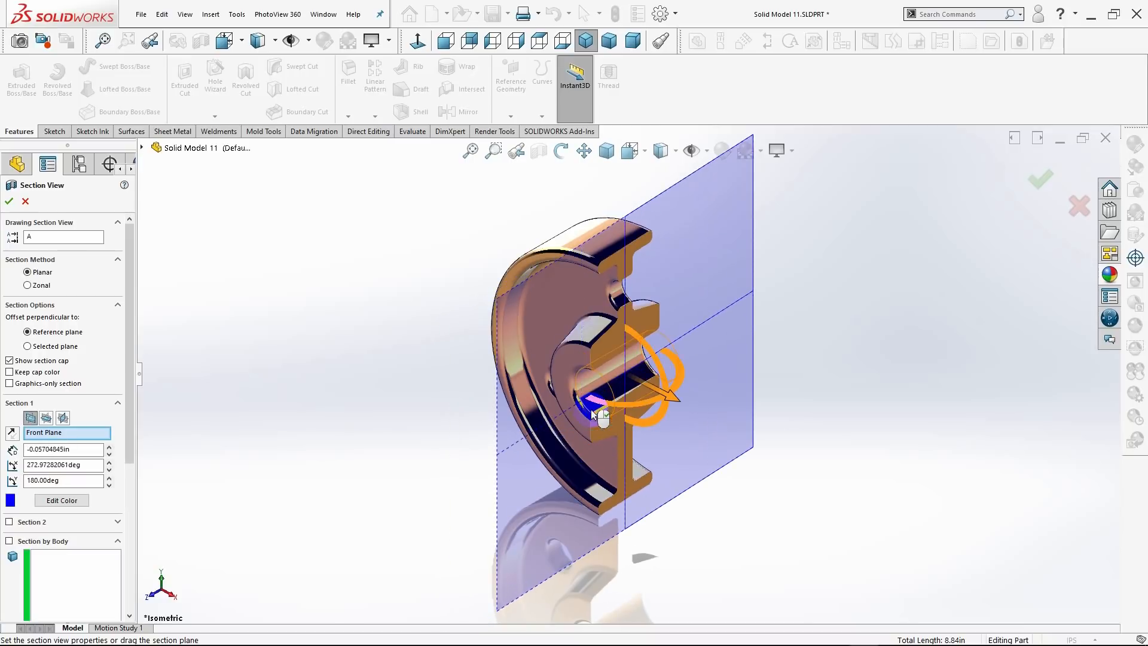
{"action": "left_click", "coordinate": [10, 203]}
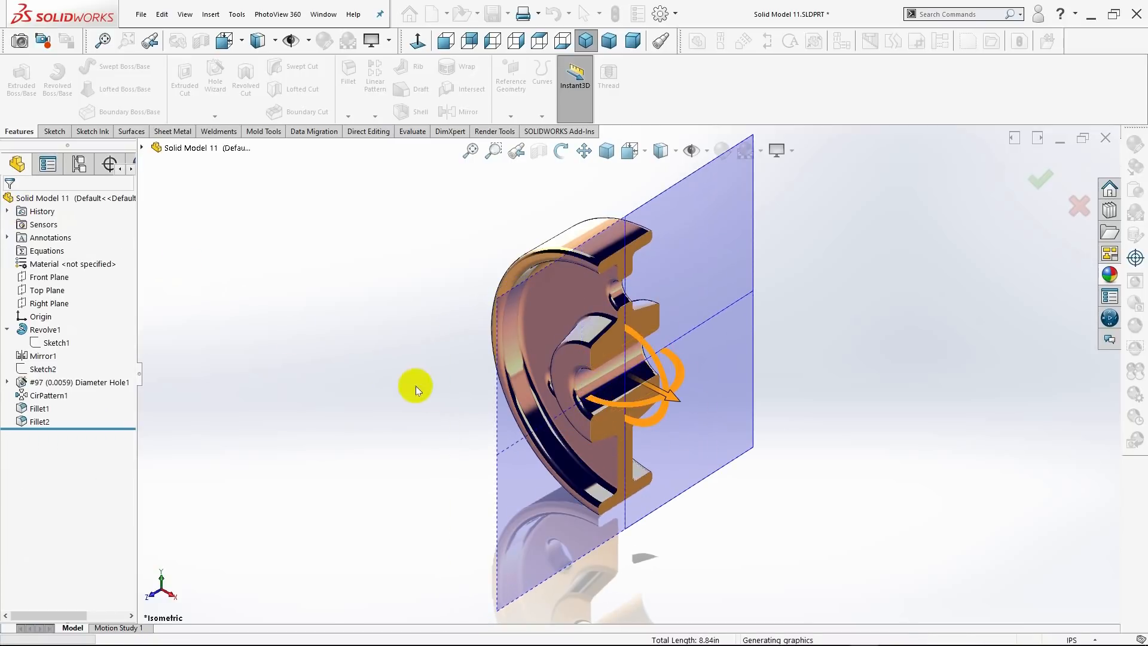
{"action": "middle_click_drag", "start_coordinate": [442, 405], "coordinate": [458, 364]}
{"action": "left_click", "coordinate": [587, 40]}
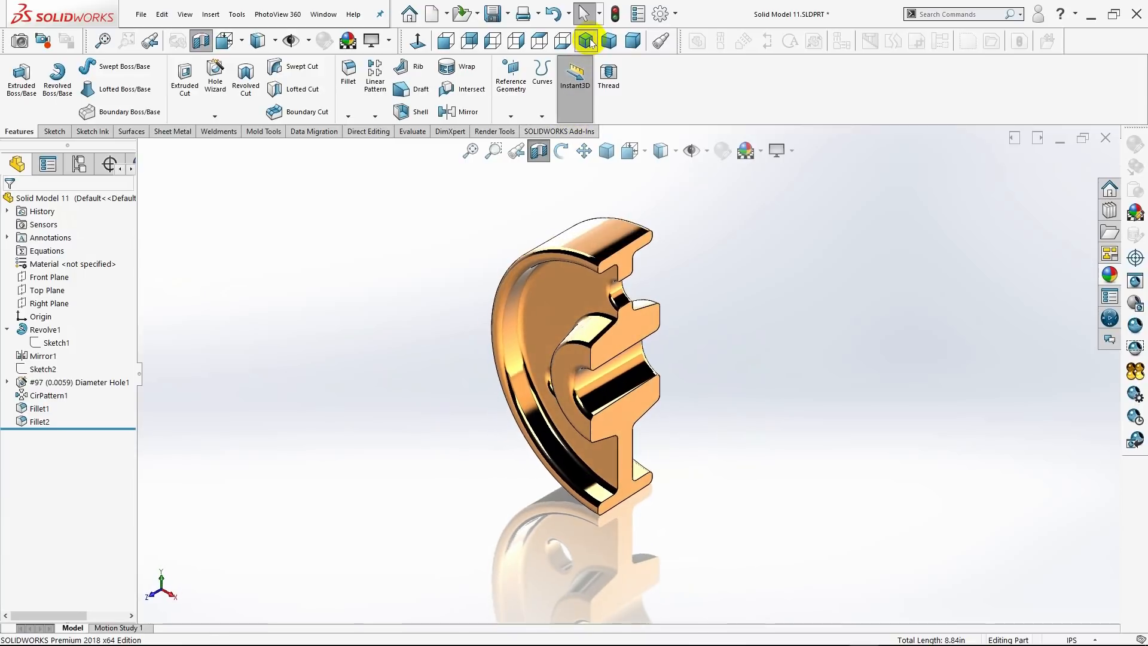
Examine the sectioned wheel in trimetric, dimetric and isometric views, and turn off the section view.
{"action": "left_click", "coordinate": [608, 42]}
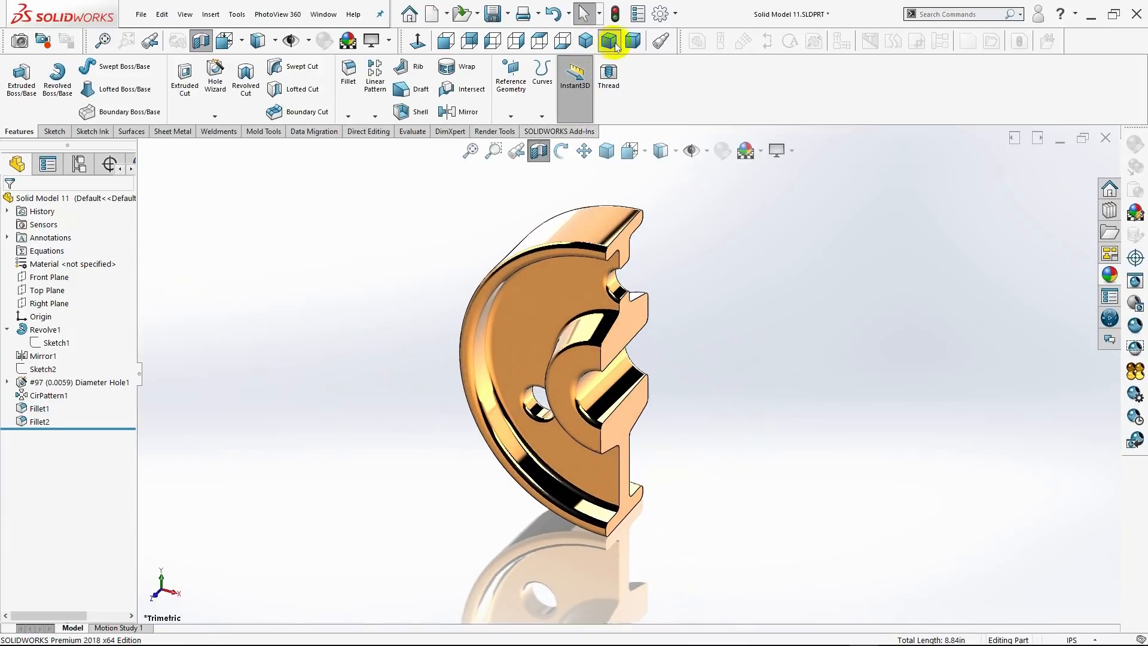
{"action": "left_click", "coordinate": [632, 42]}
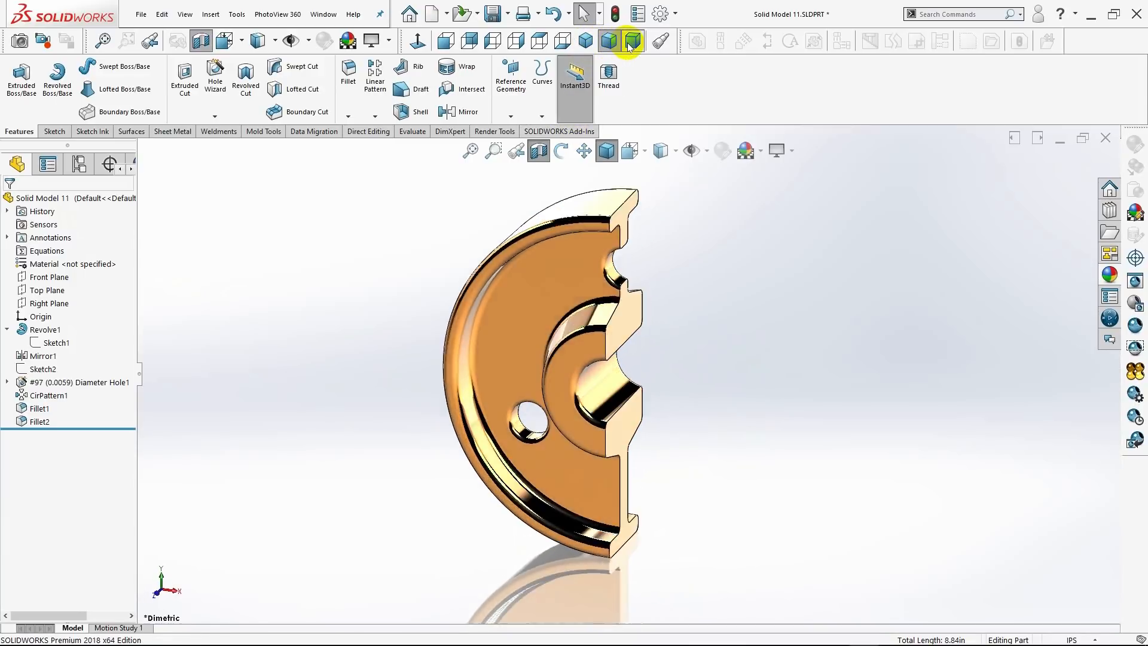
{"action": "left_click", "coordinate": [587, 44]}
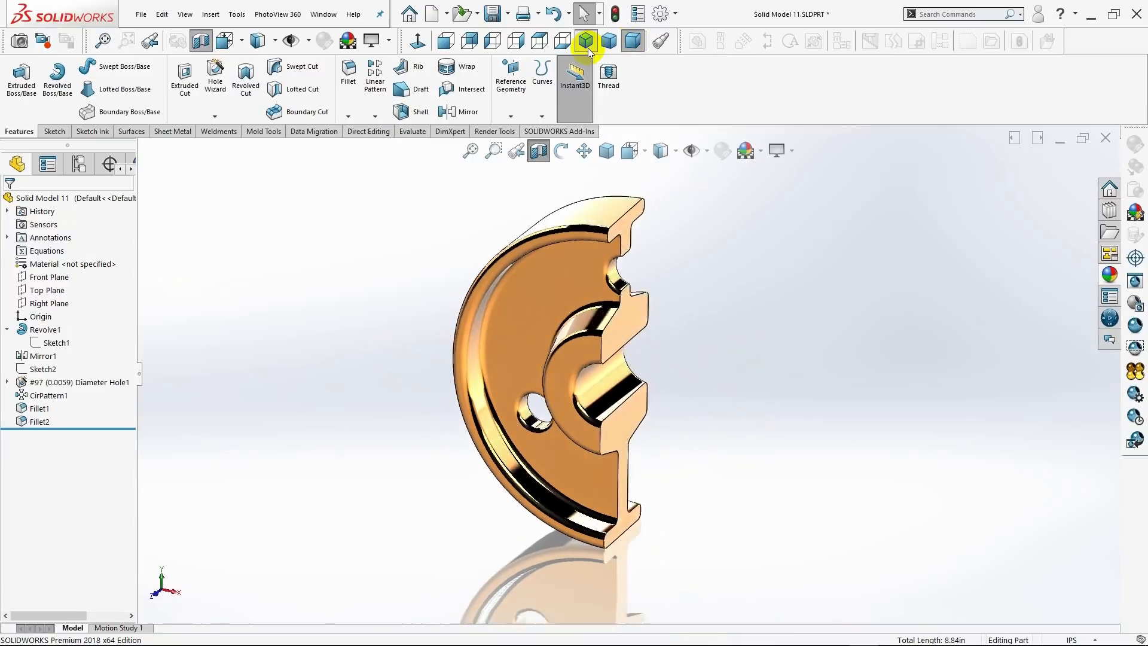
{"action": "left_click", "coordinate": [542, 153]}
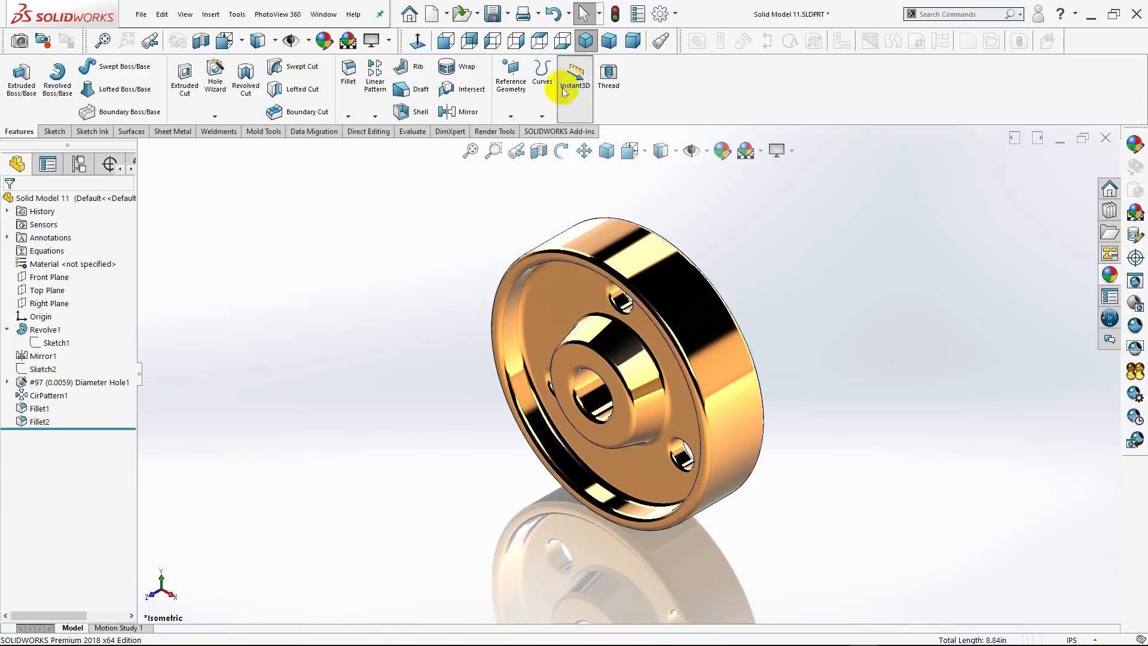
Examine the complete wheel in trimetric, dimetric and isometric views and from slightly rotated angles.
{"action": "left_click", "coordinate": [608, 43]}
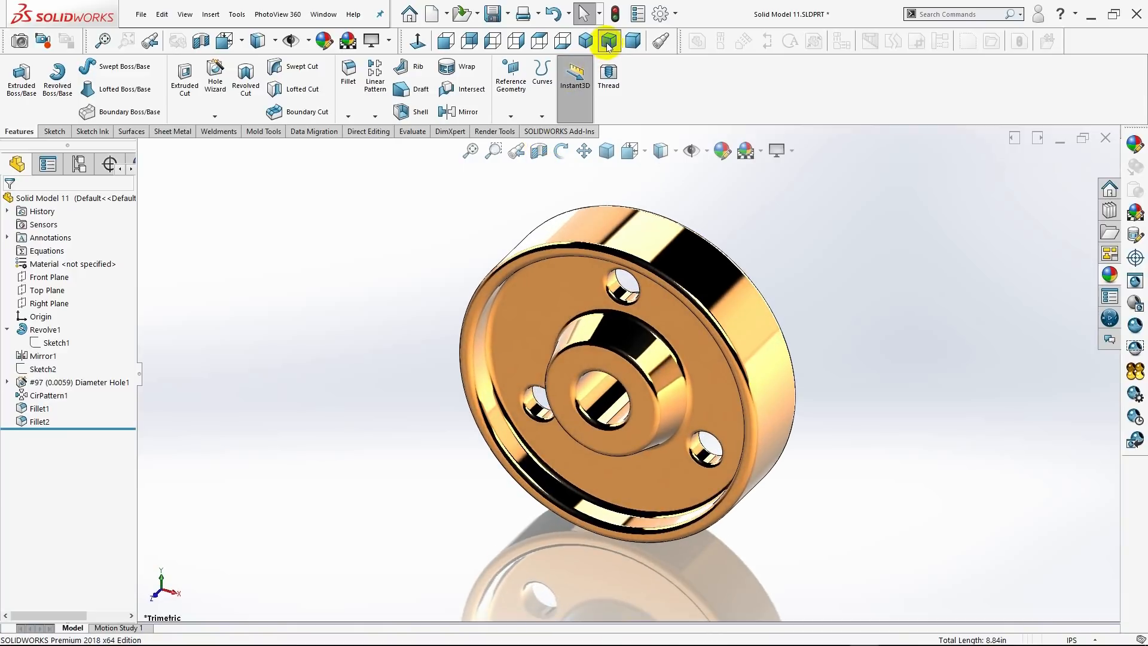
{"action": "left_click", "coordinate": [633, 42]}
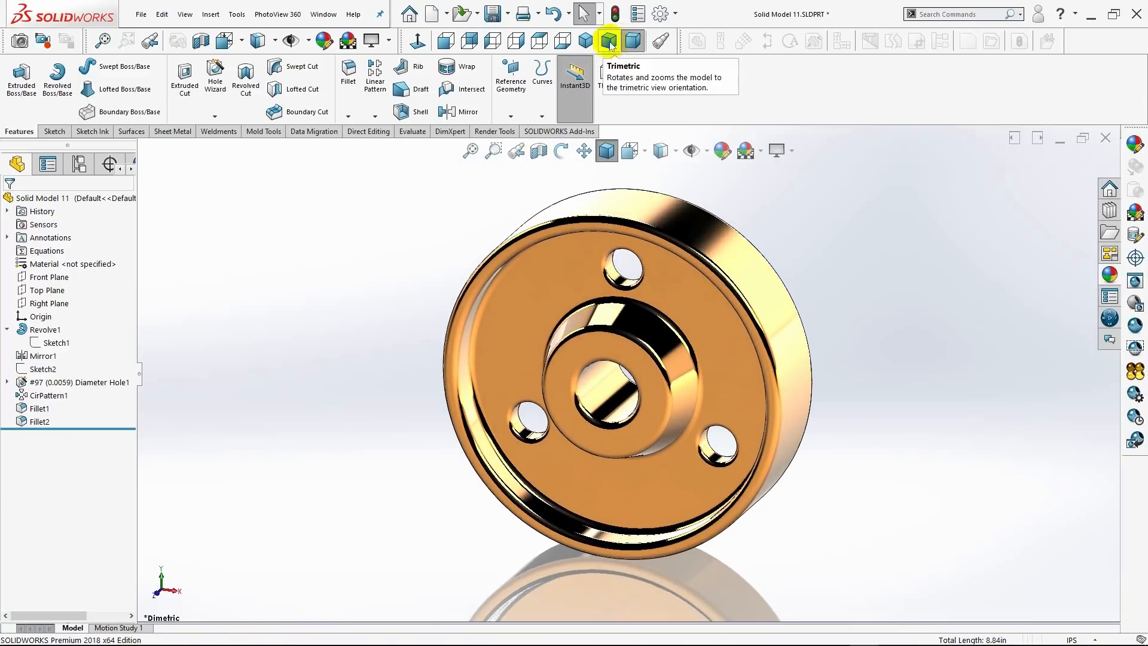
{"action": "left_click", "coordinate": [585, 40]}
{"action": "middle_click_drag", "start_coordinate": [860, 461], "coordinate": [737, 460]}
{"action": "middle_click_drag", "start_coordinate": [693, 479], "coordinate": [834, 436]}
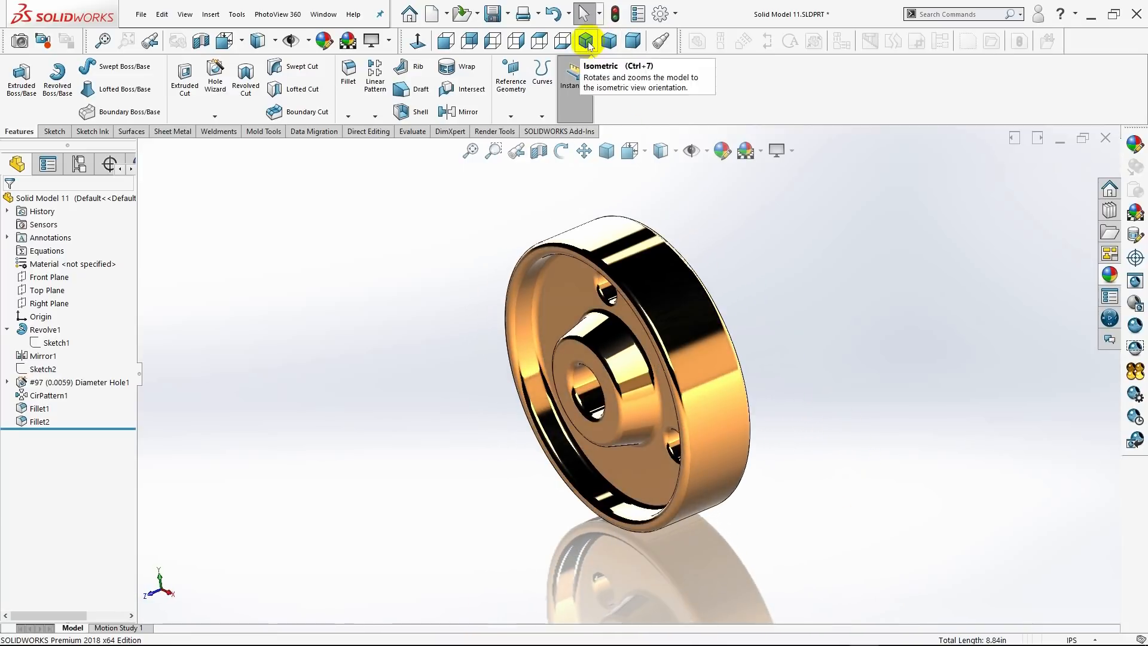
Show the wheel in isometric view with the shaded display style without edges.
{"action": "left_click", "coordinate": [586, 40]}
{"action": "left_click", "coordinate": [675, 160]}
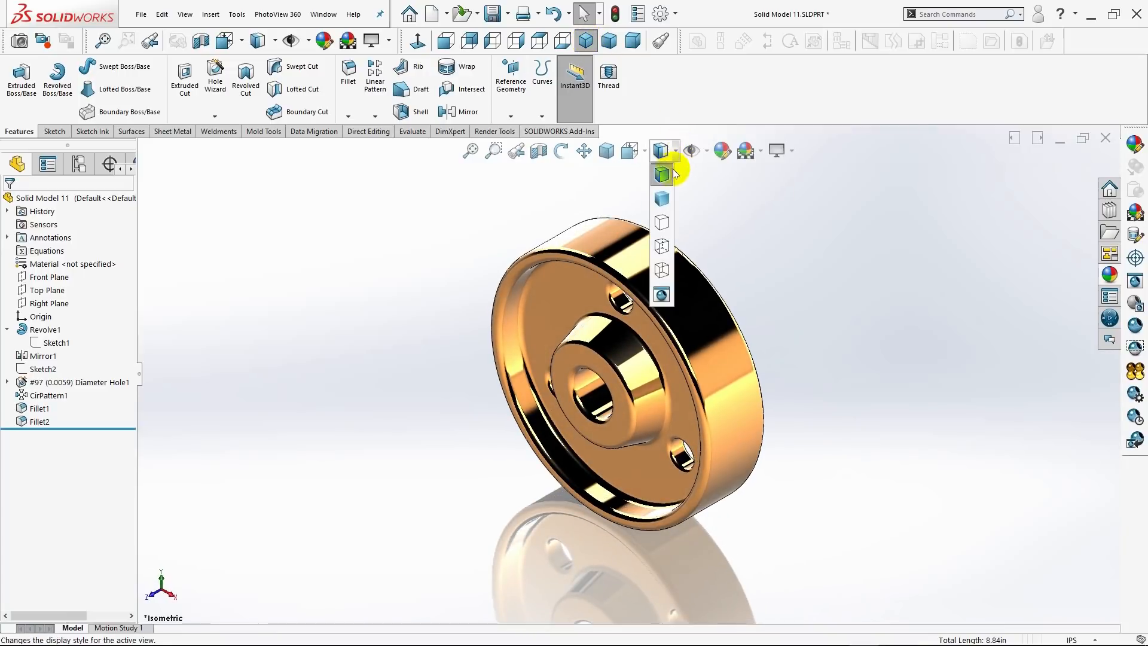
{"action": "left_click", "coordinate": [667, 201]}
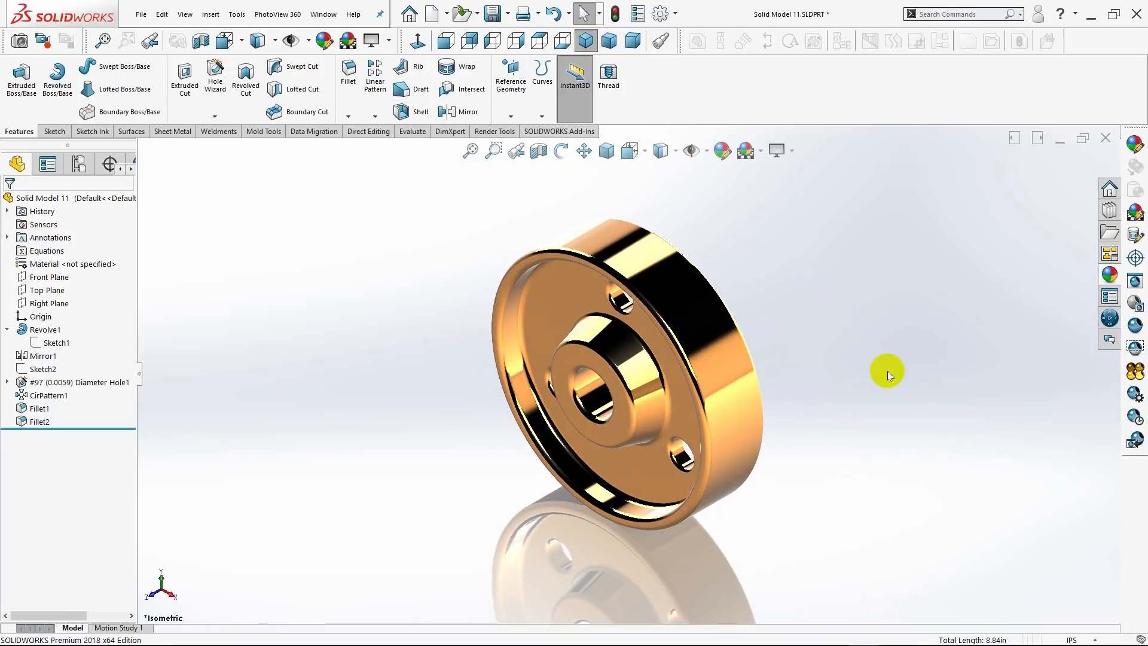